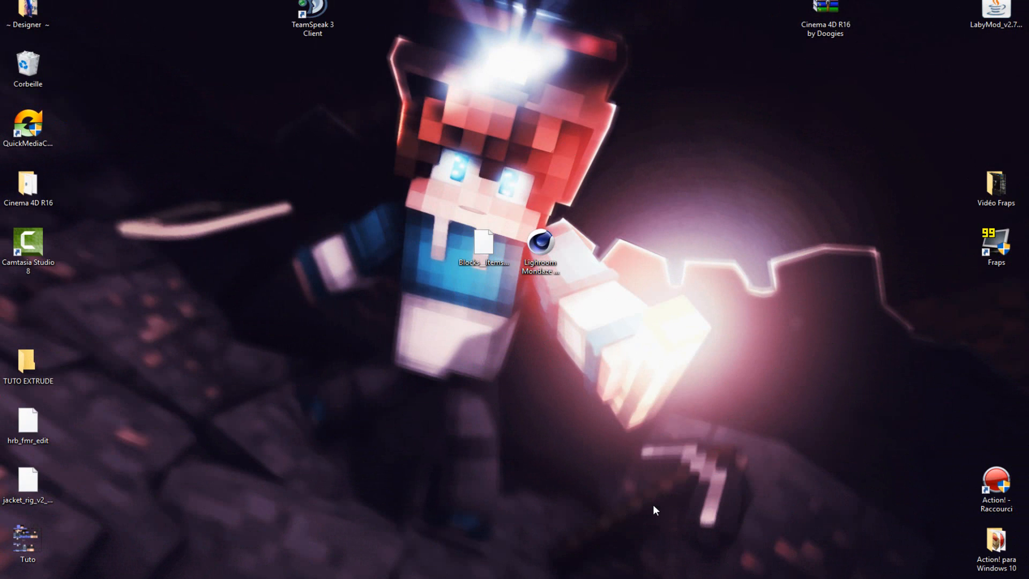
drag(659, 315, 333, 187)
click(333, 188)
drag(649, 92, 531, 278)
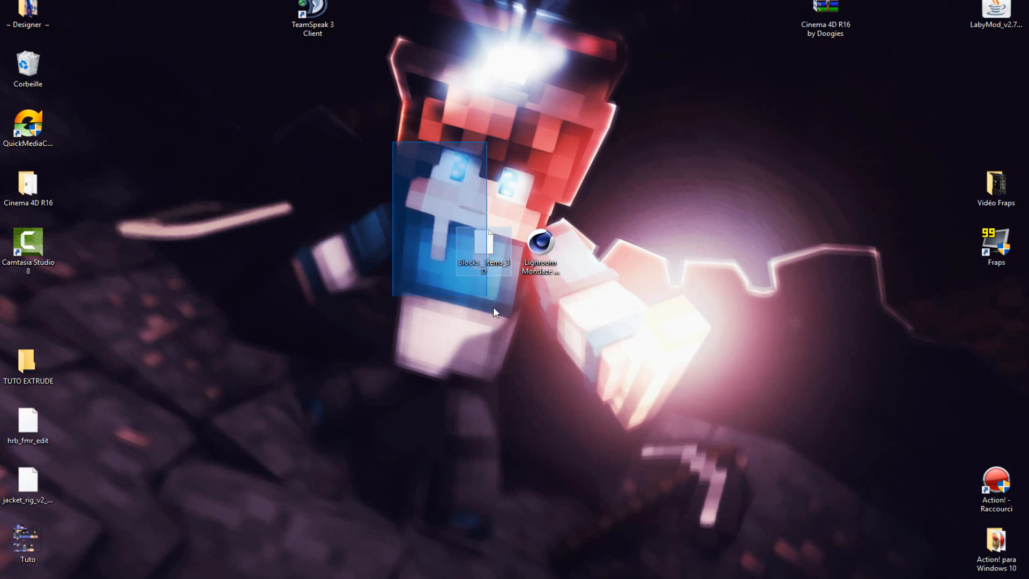
drag(546, 405, 441, 232)
click(625, 373)
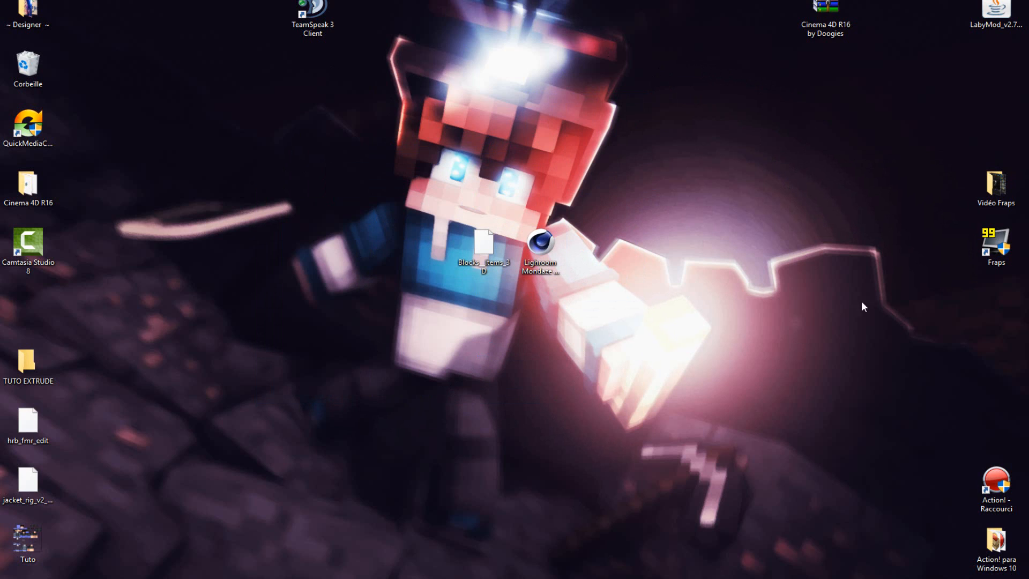
Step: Open the Lightroom Mondaze scene from the desktop in Cinema 4D and maximize the program window
click(541, 247)
double_click(543, 245)
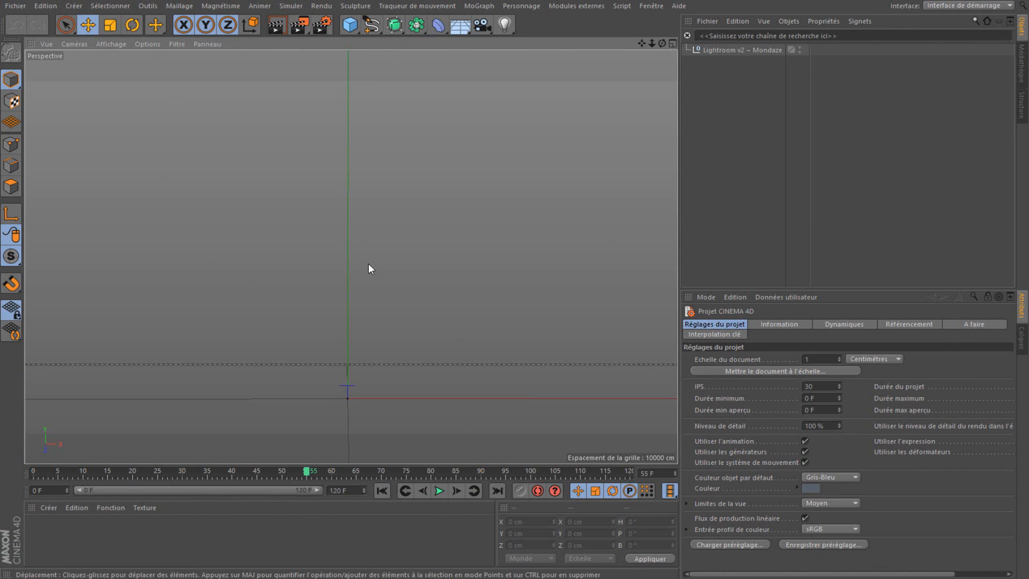
drag(663, 42, 641, 113)
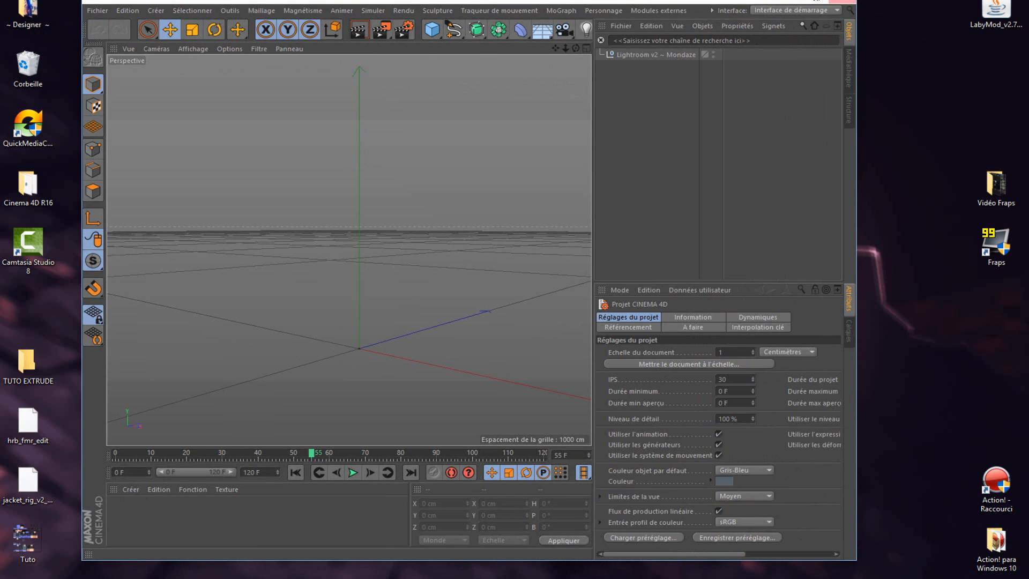
click(820, 1)
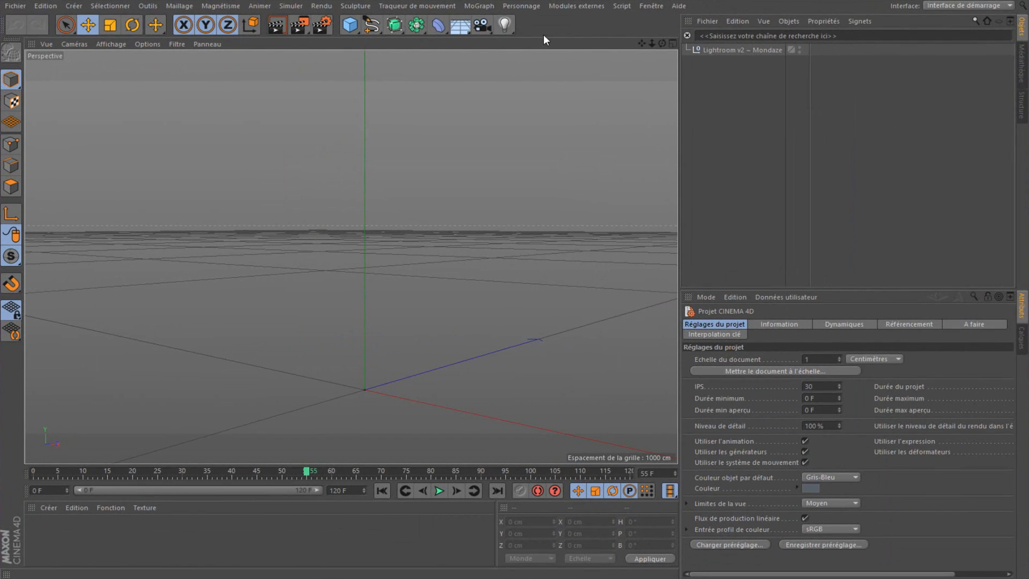
Step: Add a MoGraph text object (MoTexte) to the scene
click(491, 9)
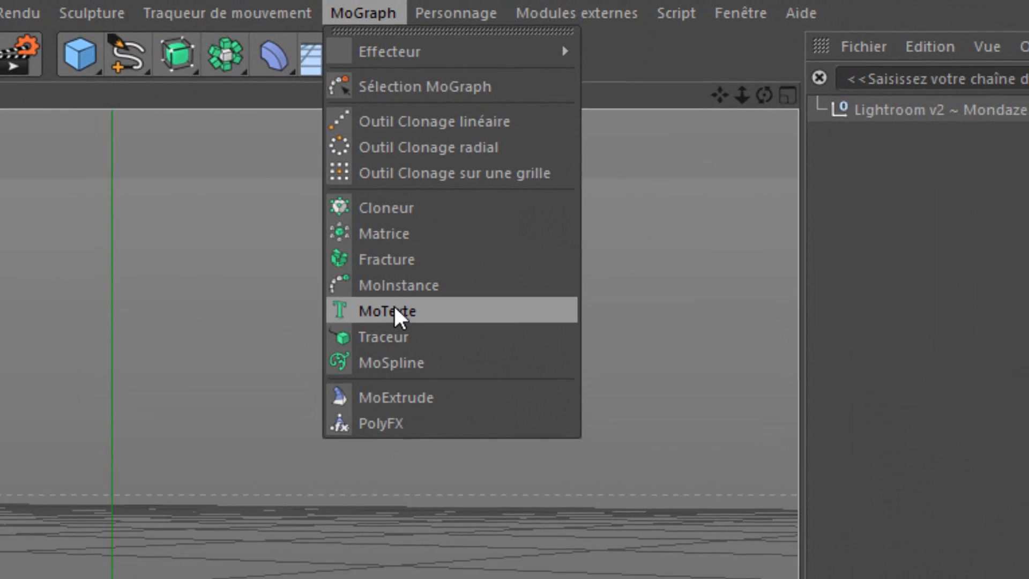
click(395, 309)
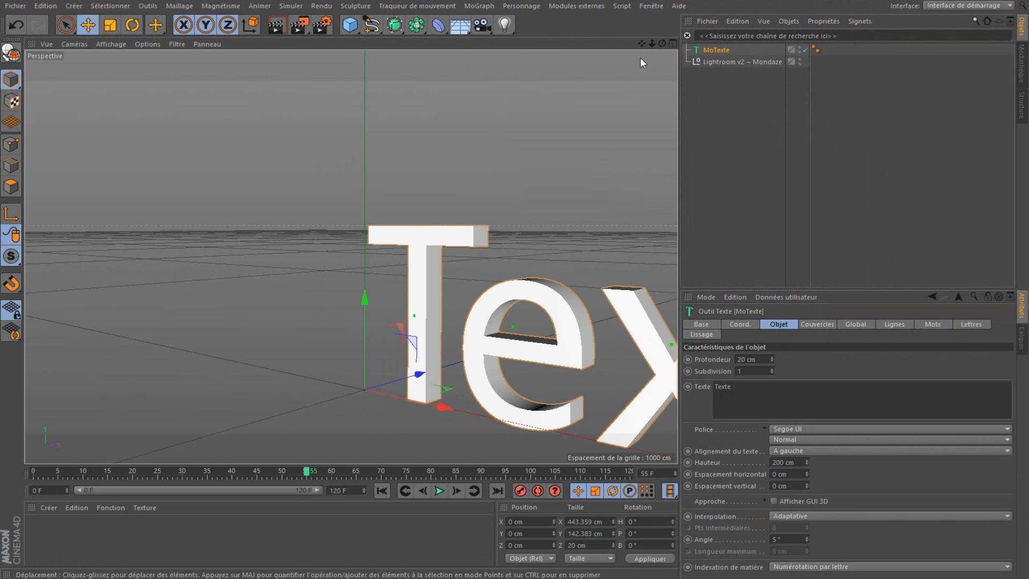
drag(652, 43, 699, 36)
scroll(593, 279, up, 1)
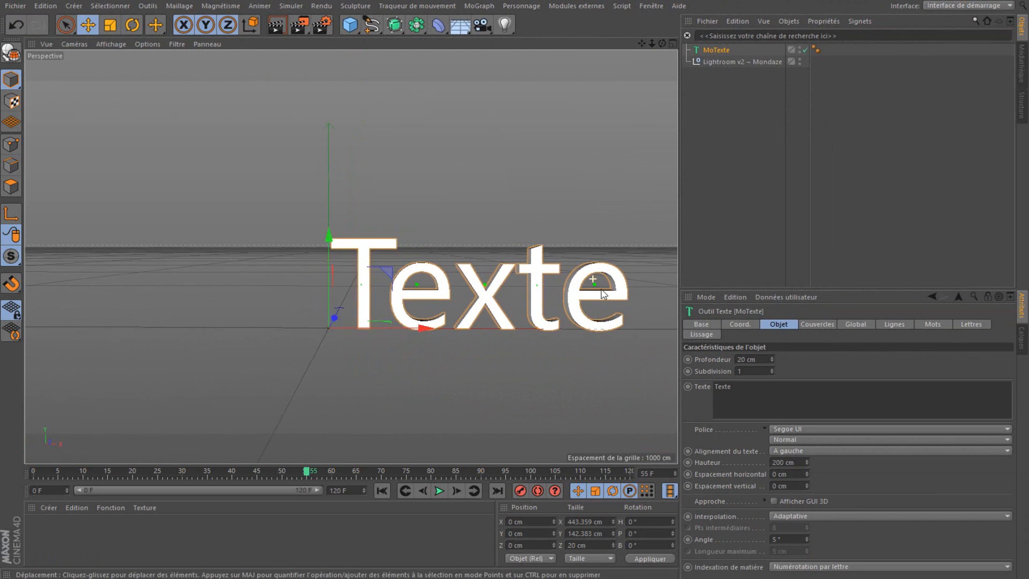
scroll(604, 294, up, 3)
scroll(588, 264, down, 3)
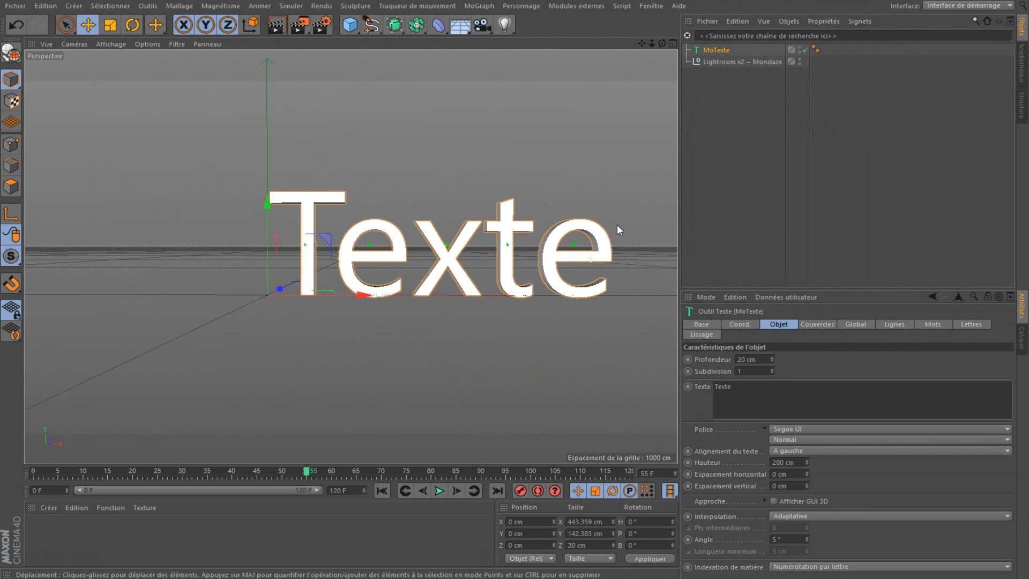
scroll(614, 225, up, 3)
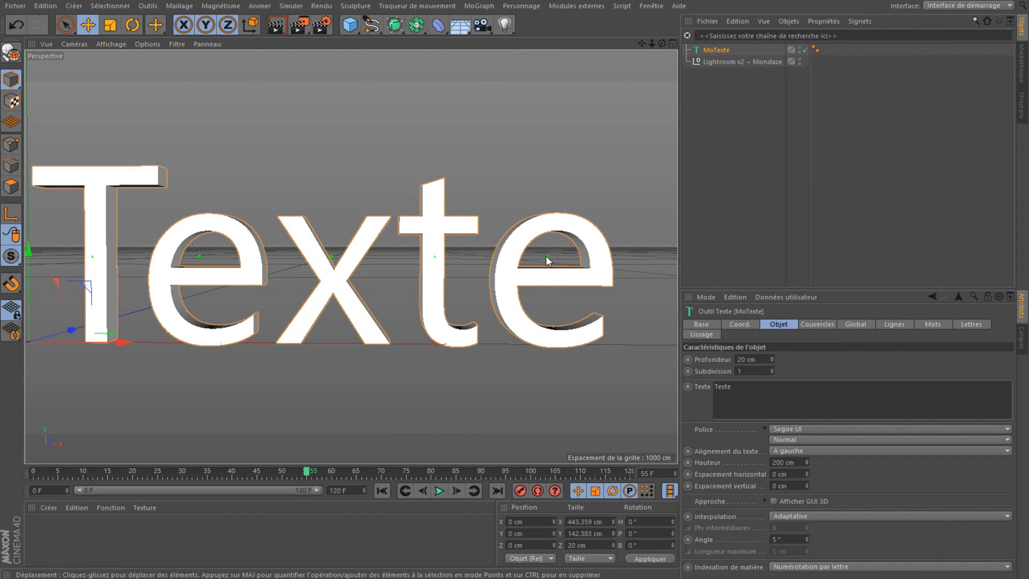
scroll(276, 276, down, 2)
scroll(204, 244, up, 2)
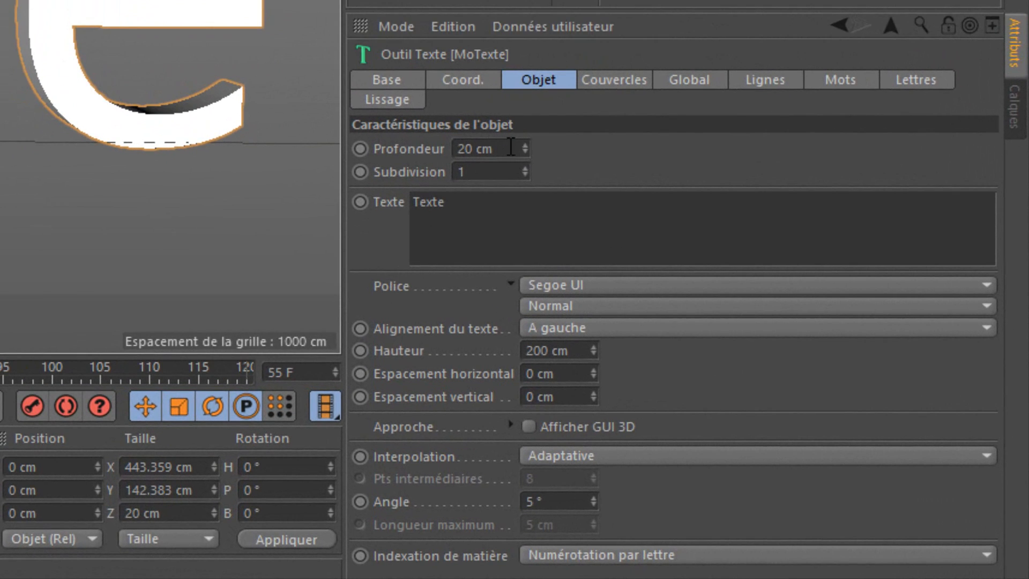
Step: Set the text object's depth (Profondeur) to 50 cm
click(766, 357)
key(ctrl+a)
text(50)
key(Return)
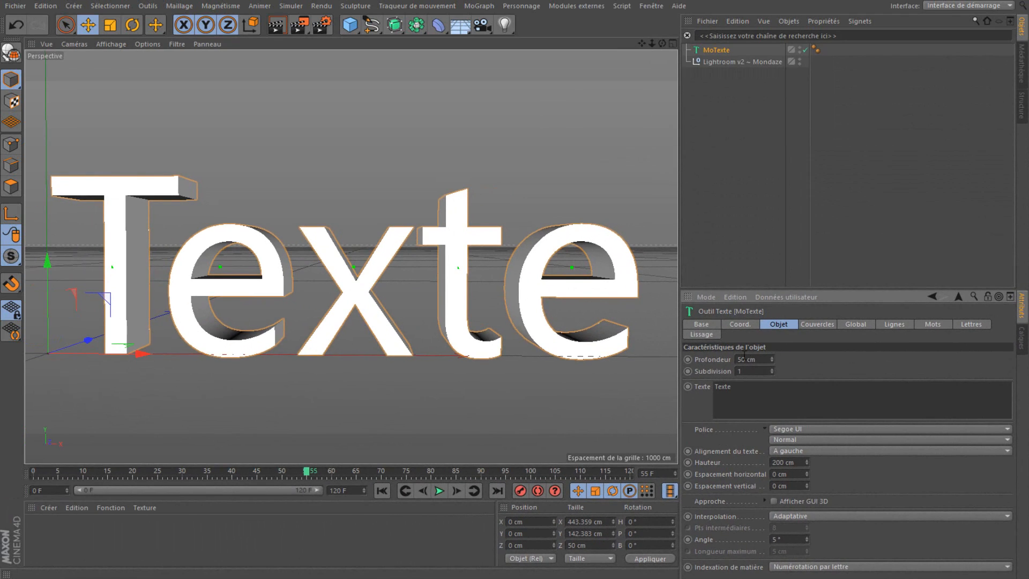
Step: Replace the text object's default wording with TUTORIAL
drag(823, 403, 324, 361)
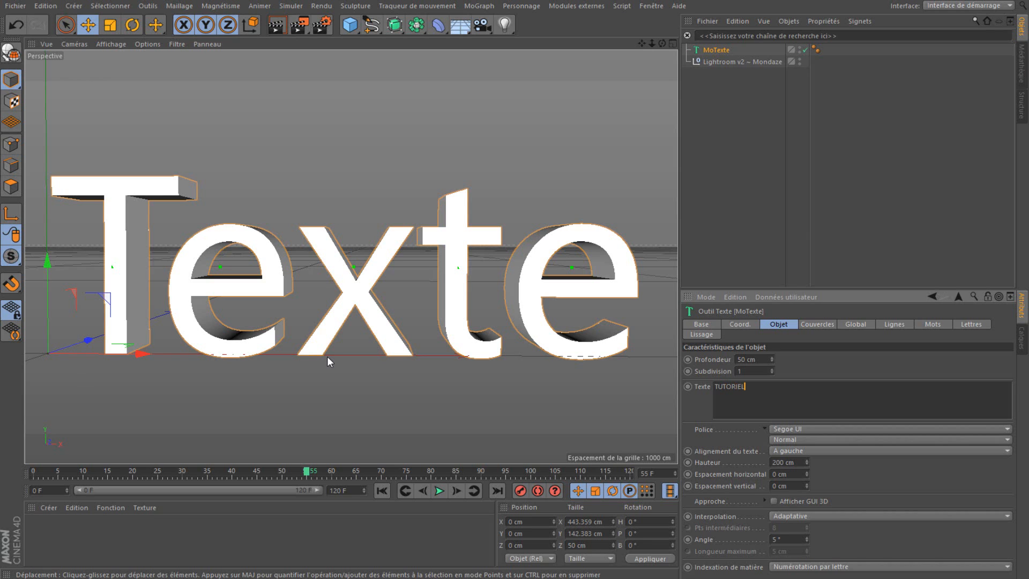
click(606, 483)
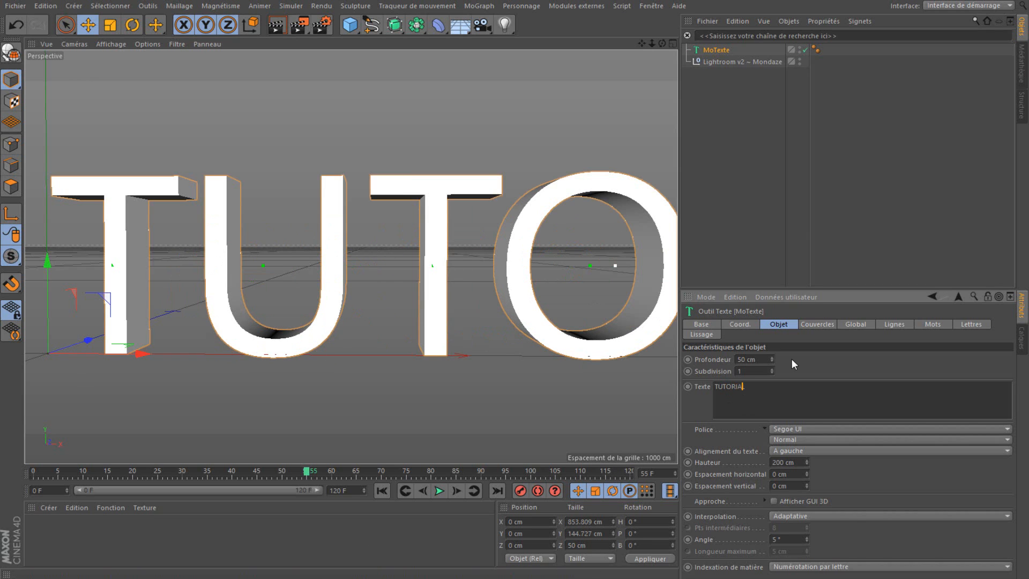
click(751, 204)
mouse_move(652, 43)
mouse_down()
mouse_move(515, 34)
mouse_move(665, 16)
mouse_move(644, 58)
mouse_move(638, 45)
mouse_move(603, 47)
mouse_move(622, 62)
mouse_move(646, 48)
mouse_up()
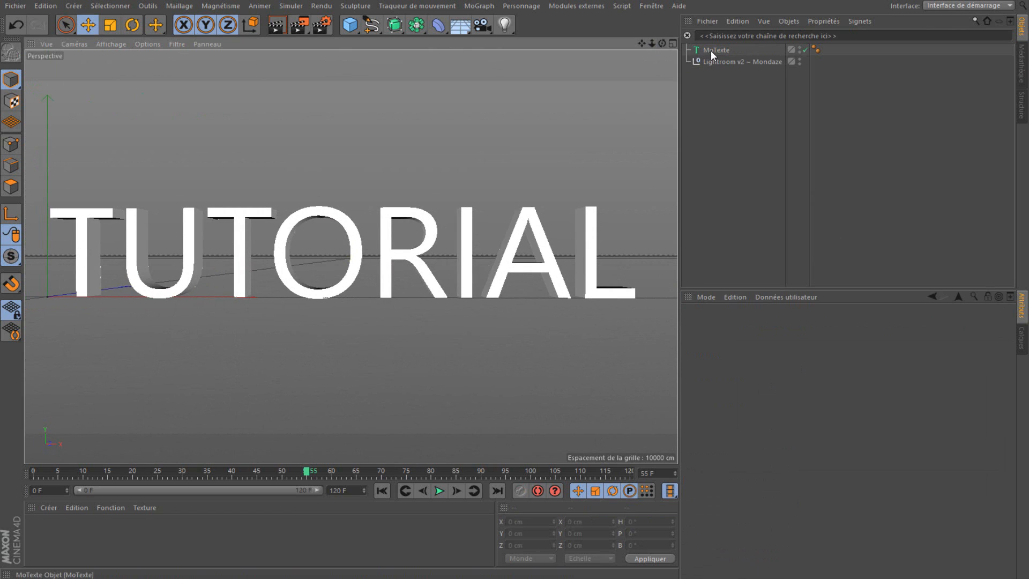
Step: Change the font of the TUTORIAL text to DOCK11
click(713, 51)
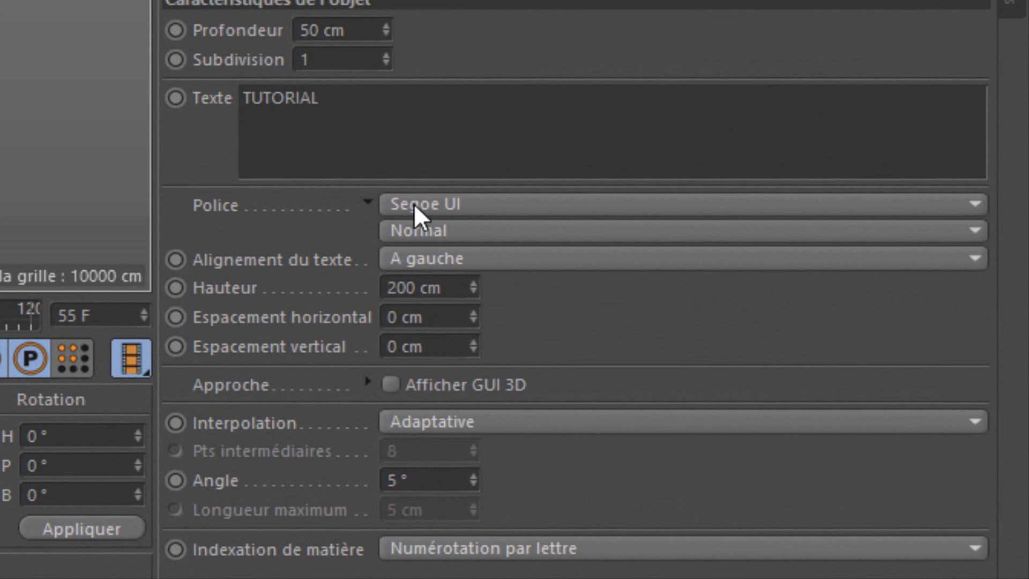
click(414, 204)
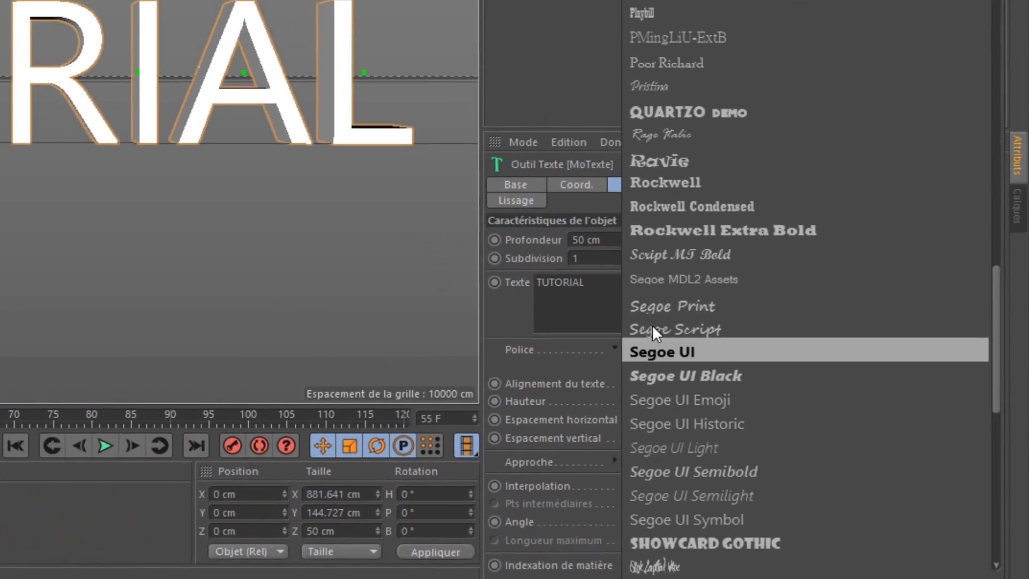
scroll(833, 222, down, 10)
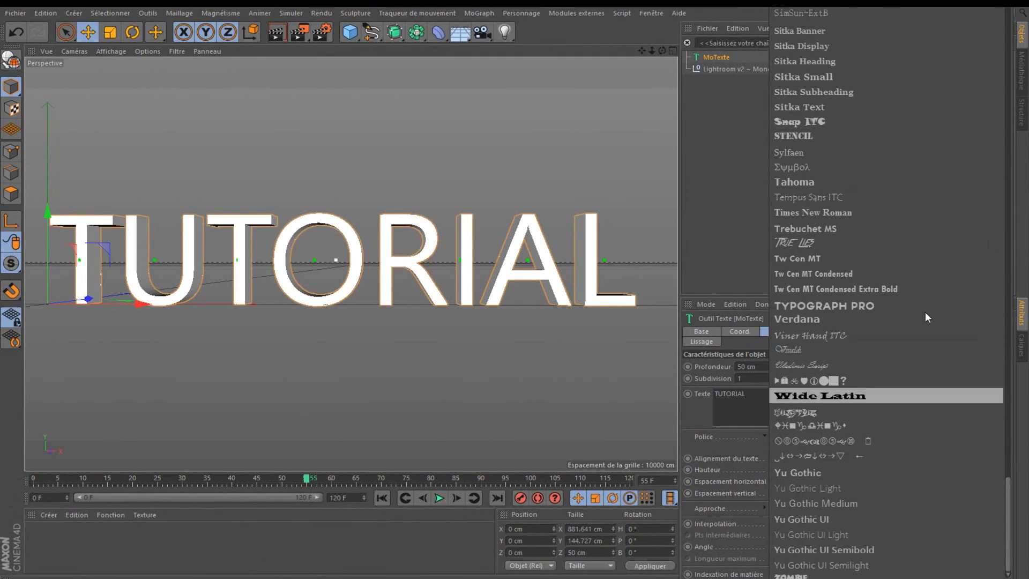
scroll(888, 289, up, 15)
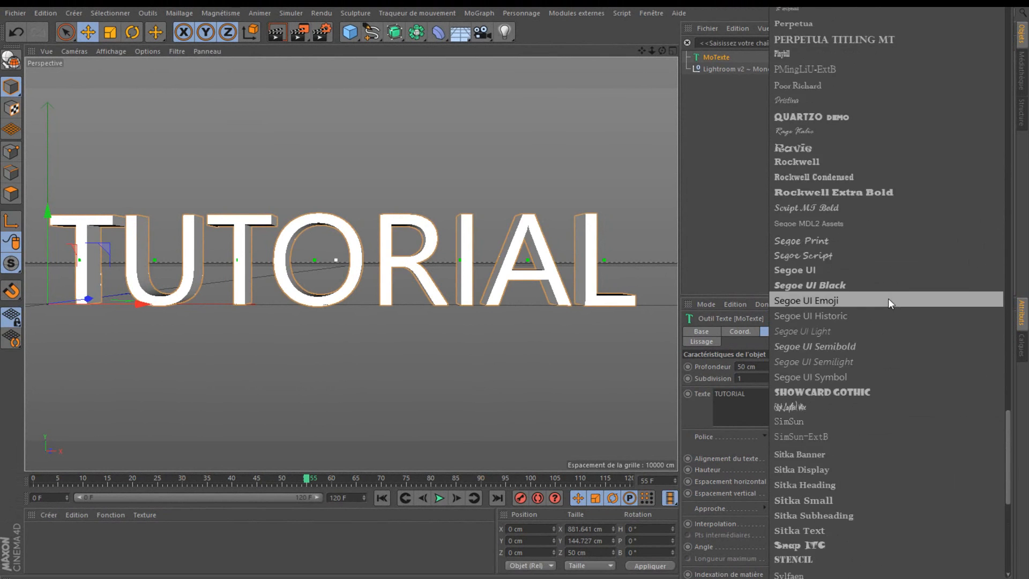
scroll(911, 289, up, 10)
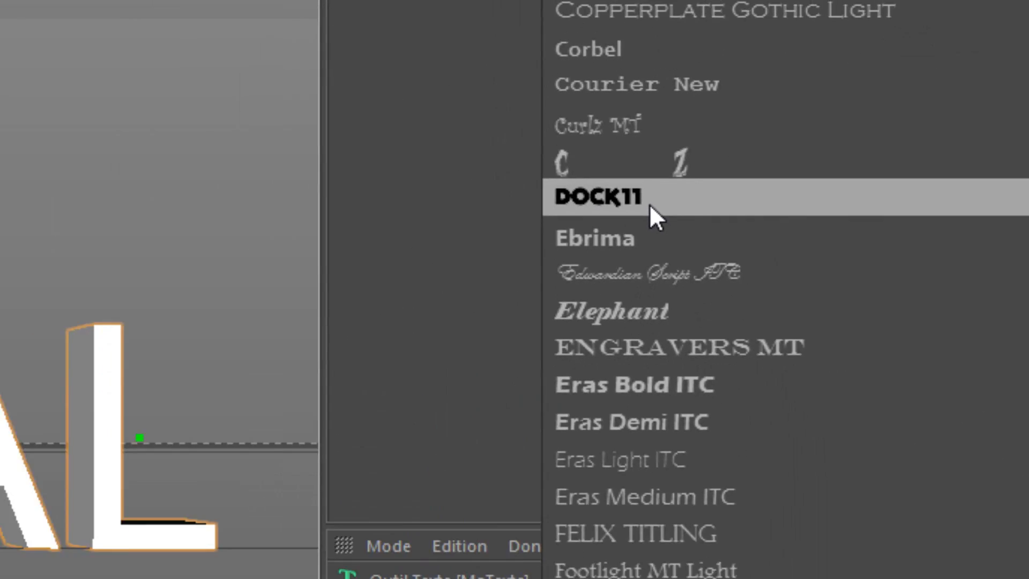
click(649, 204)
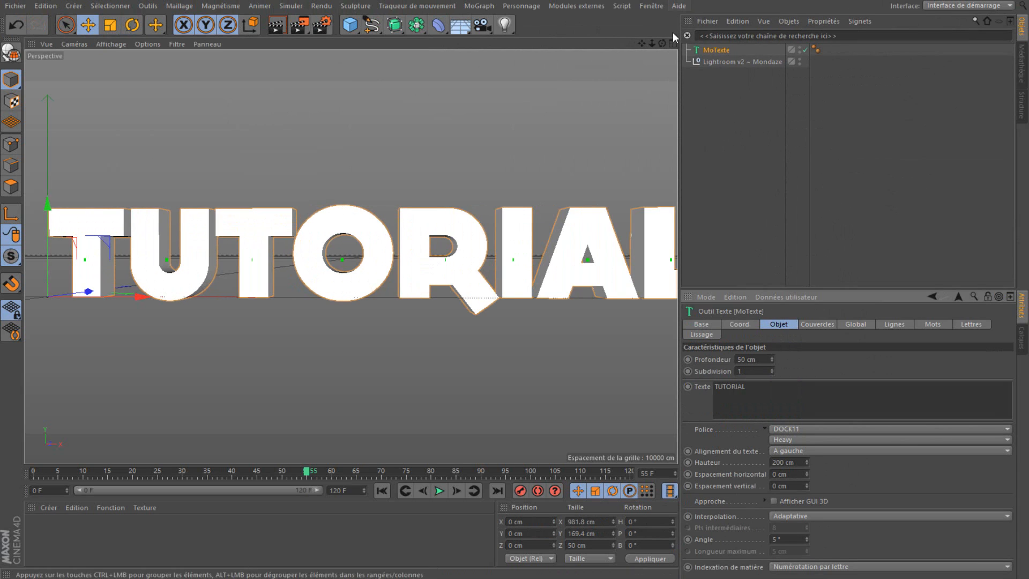
drag(643, 44, 589, 46)
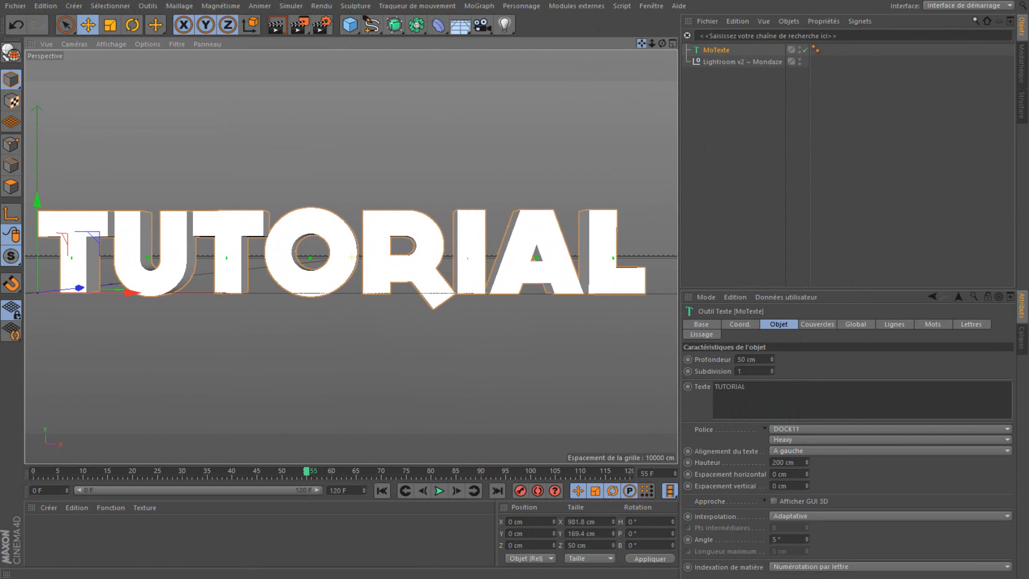
drag(652, 44, 667, 44)
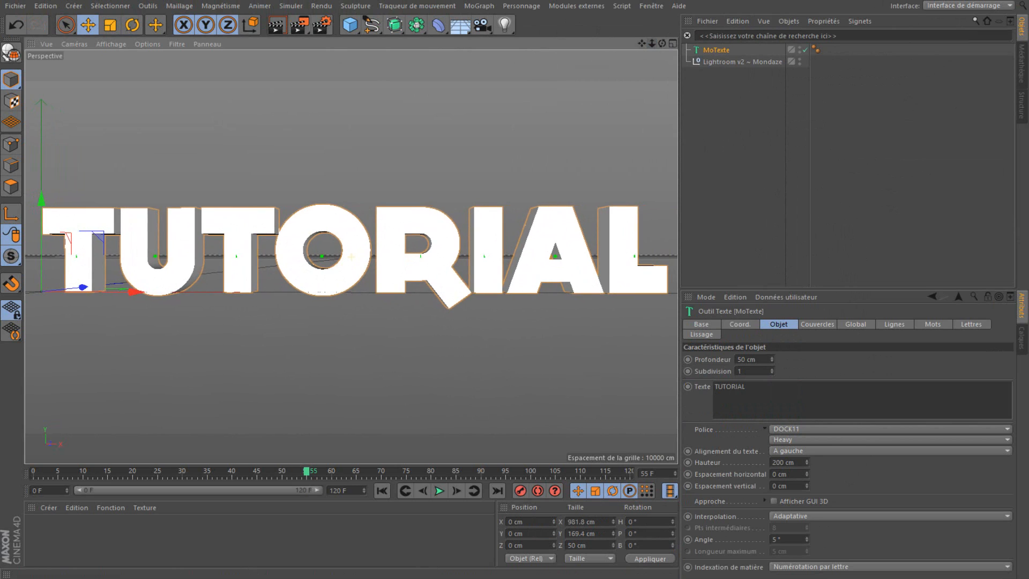
Step: Duplicate the TUTORIAL text object in place by copying and pasting it
click(816, 325)
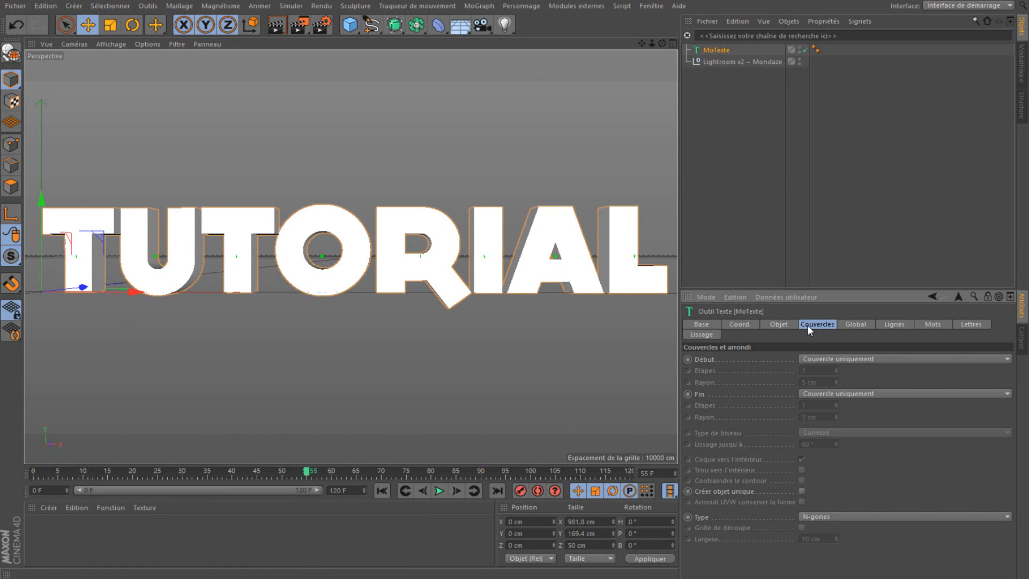
click(779, 324)
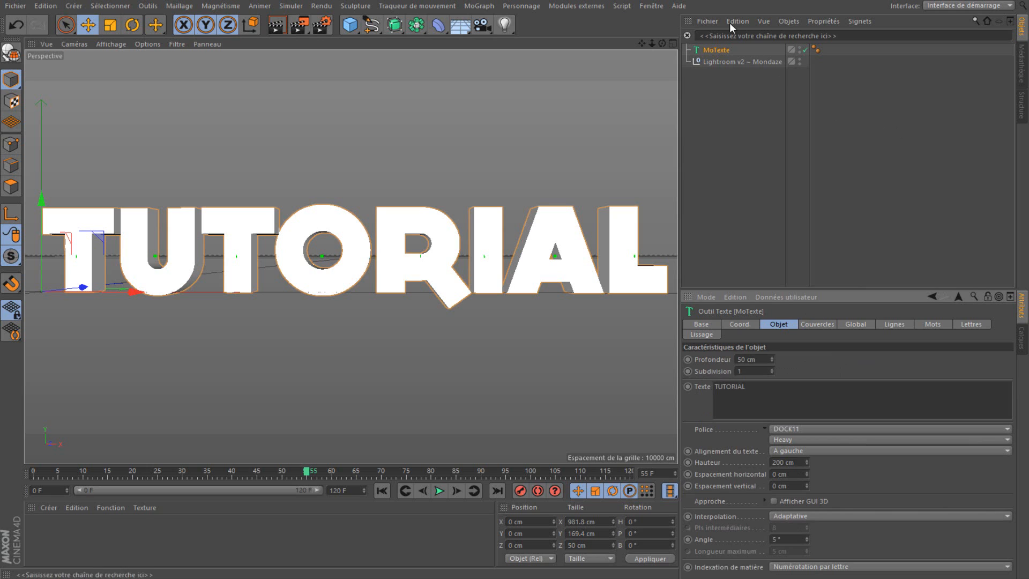
click(713, 50)
key(ctrl+c)
key(ctrl+v)
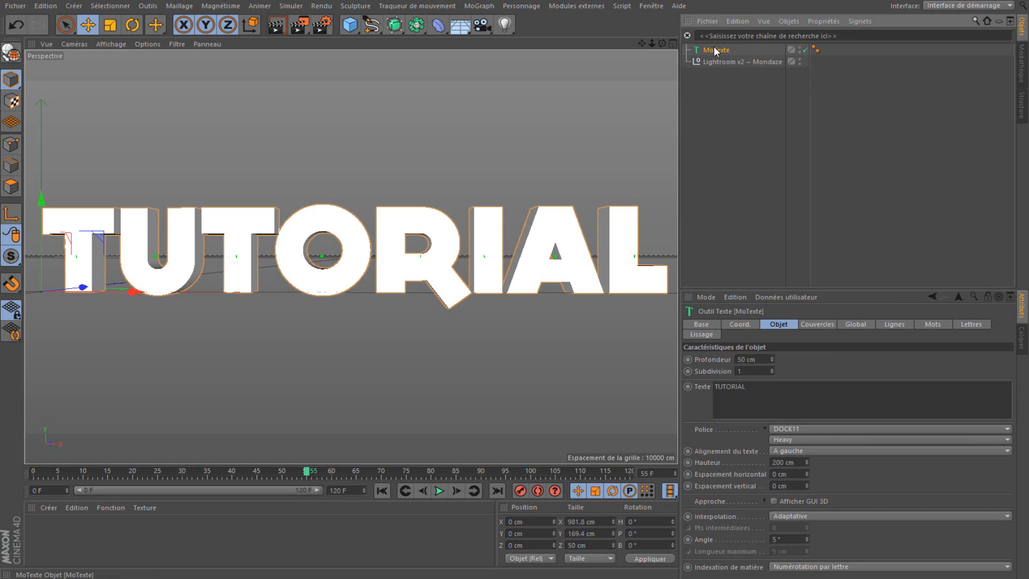
click(738, 111)
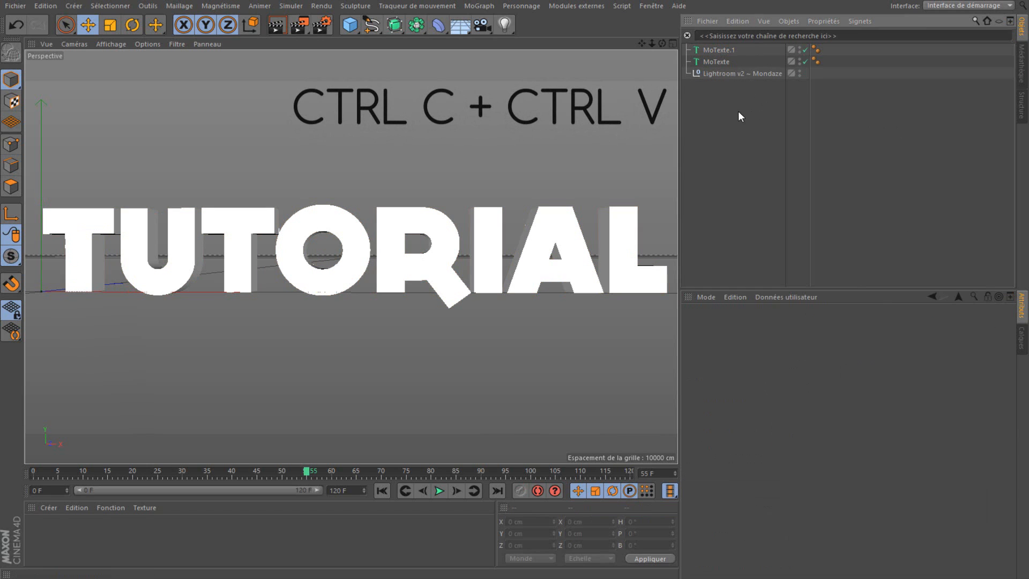
Step: Set the start cap (Début) of the duplicated text MoTexte.1 to Couvercle et biseau
click(718, 50)
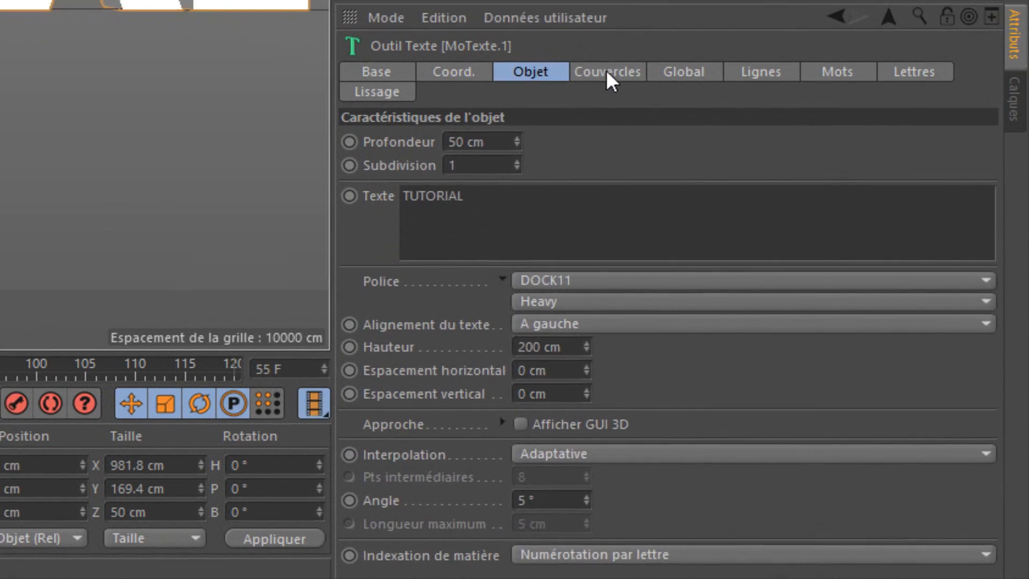
click(607, 70)
click(633, 135)
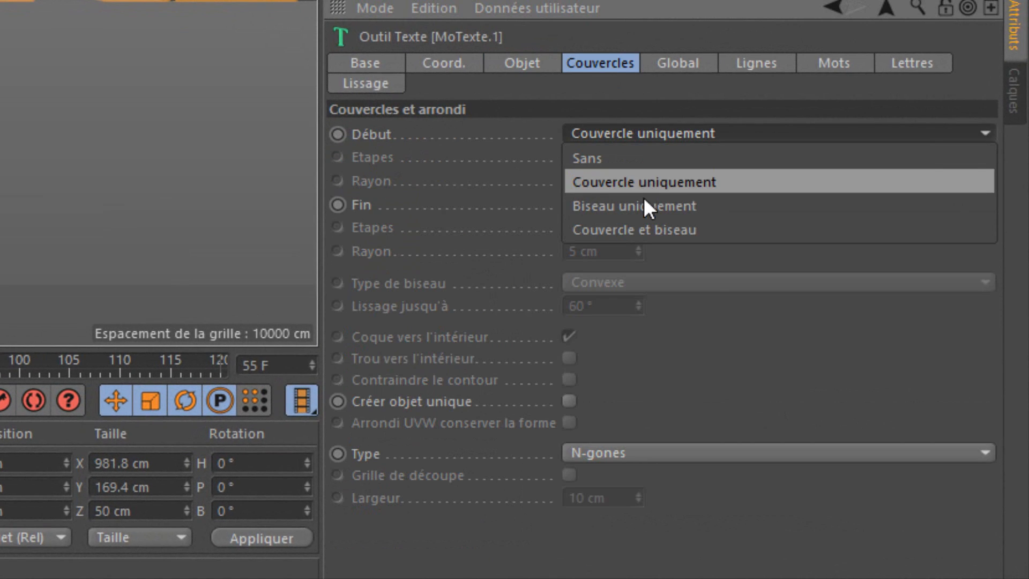
click(649, 228)
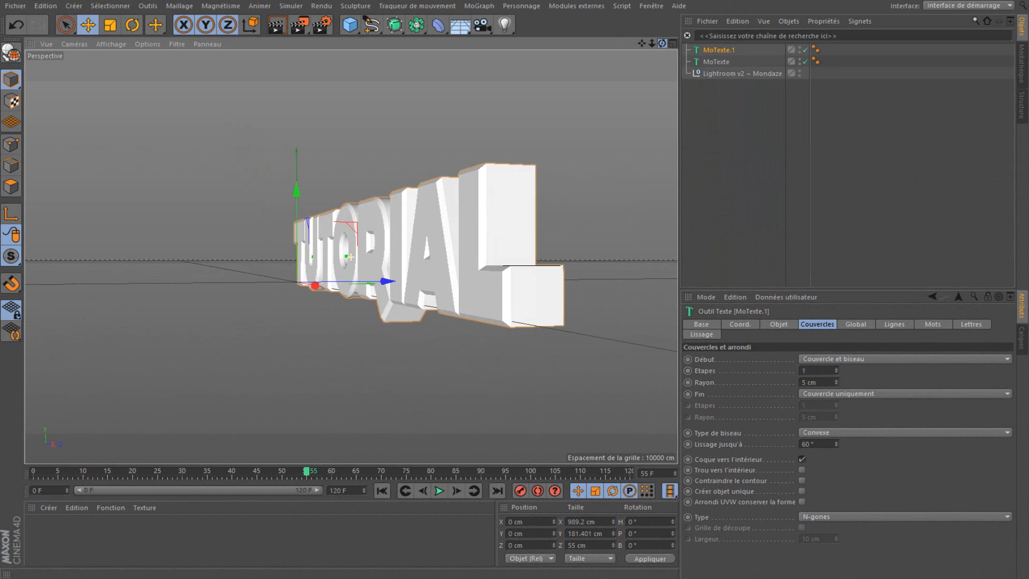
Step: Shift the bevelled text copy slightly along the Z axis relative to the original text
alt+drag(350, 257, 410, 255)
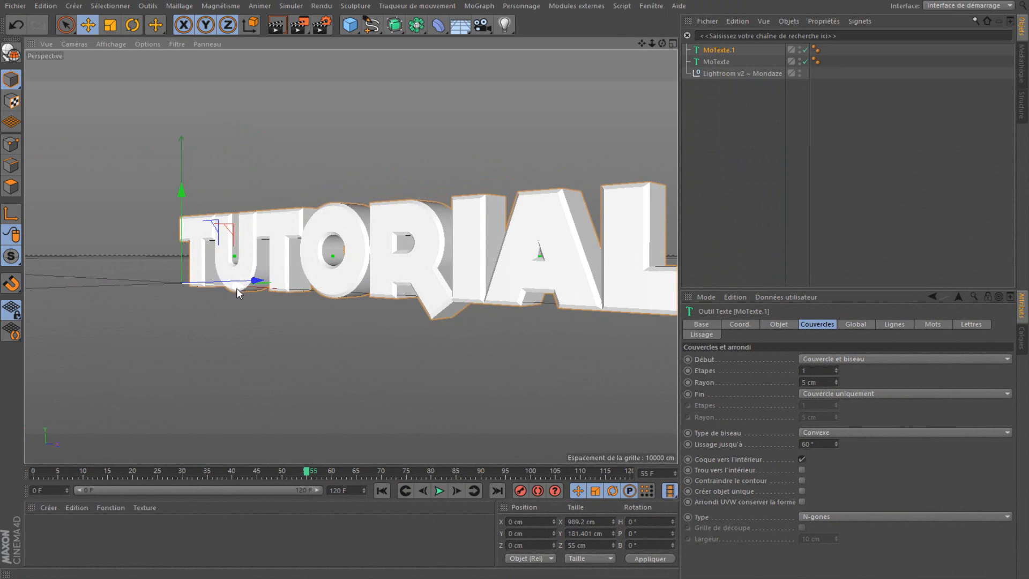
drag(238, 289, 205, 292)
click(17, 25)
scroll(350, 224, up, 2)
scroll(353, 247, up, 2)
click(992, 209)
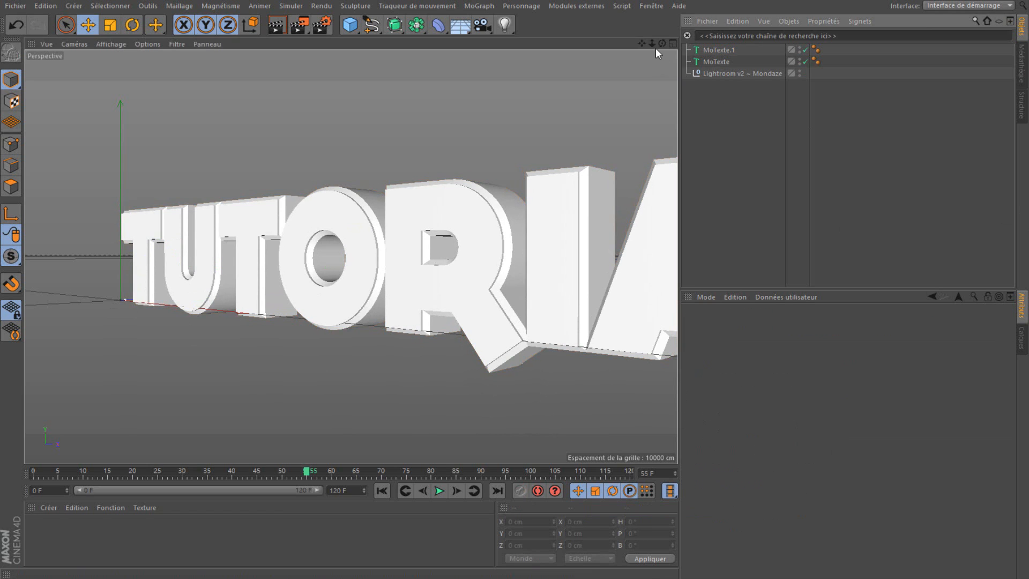
mouse_move(642, 44)
mouse_down()
mouse_move(636, 70)
mouse_move(662, 46)
mouse_move(646, 46)
mouse_move(661, 48)
mouse_move(654, 45)
mouse_up()
drag(644, 44, 632, 43)
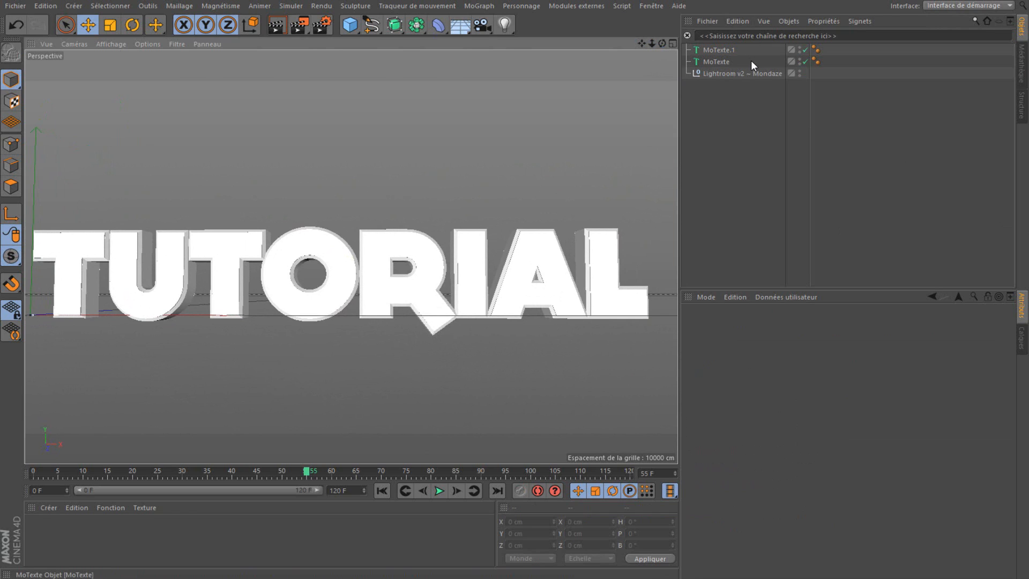
Step: Group the MoTexte.1 and MoTexte text objects together under one null object
drag(768, 56, 685, 46)
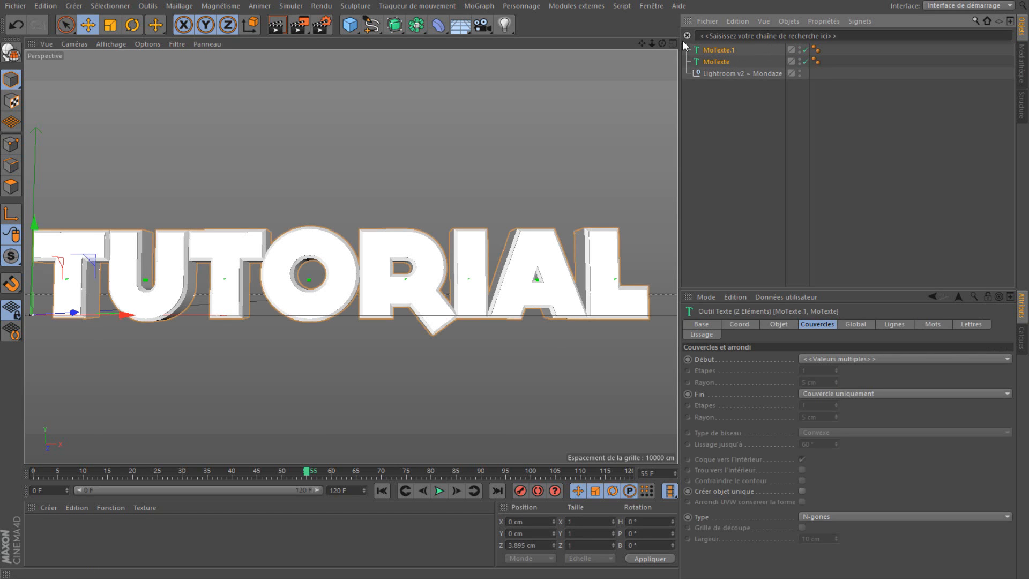
right_click(717, 51)
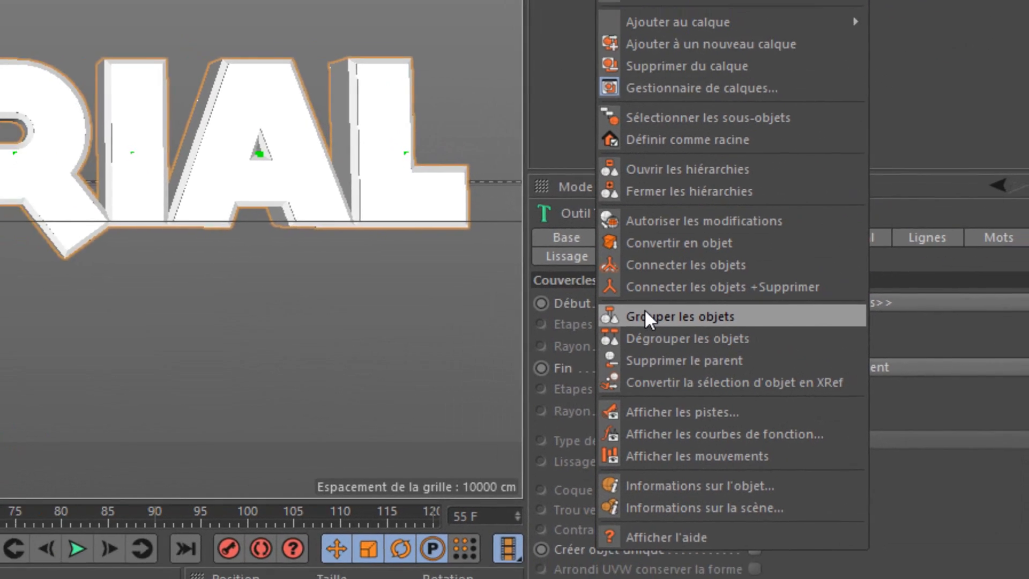
click(589, 284)
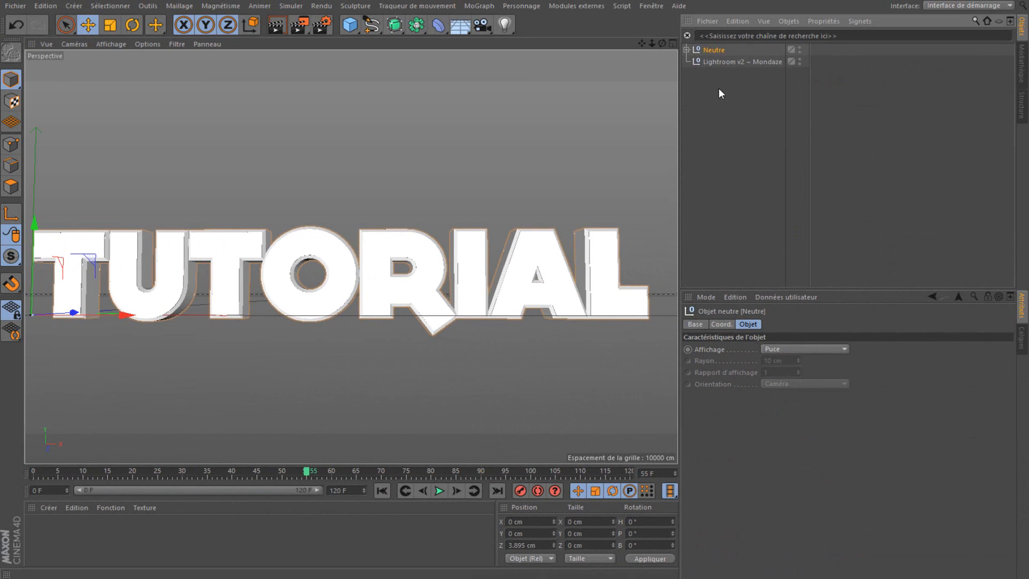
click(710, 107)
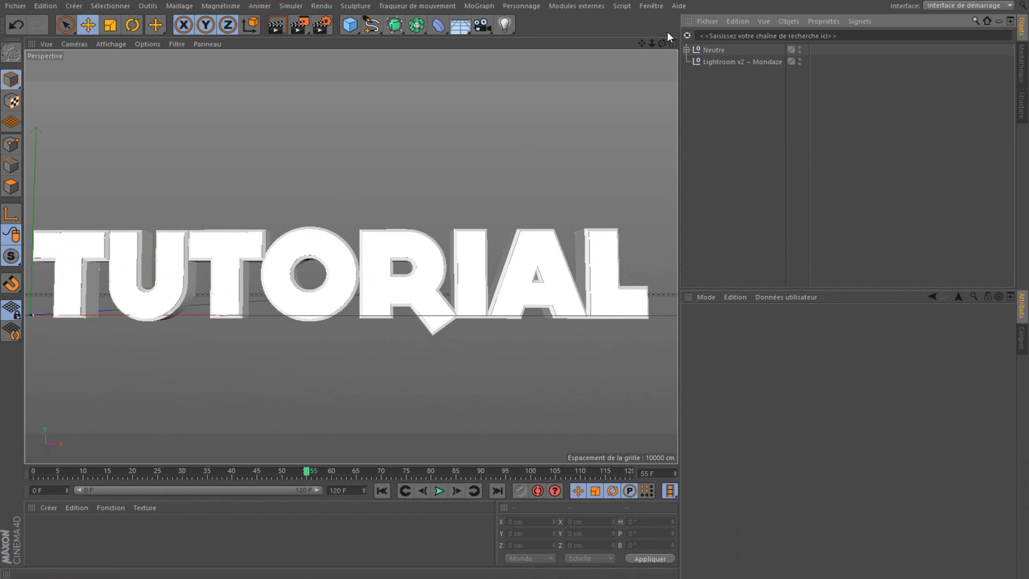
Step: Add an Enveloppe deformer and make it a child of the Neutre group so that it bends both texts
drag(652, 42, 662, 40)
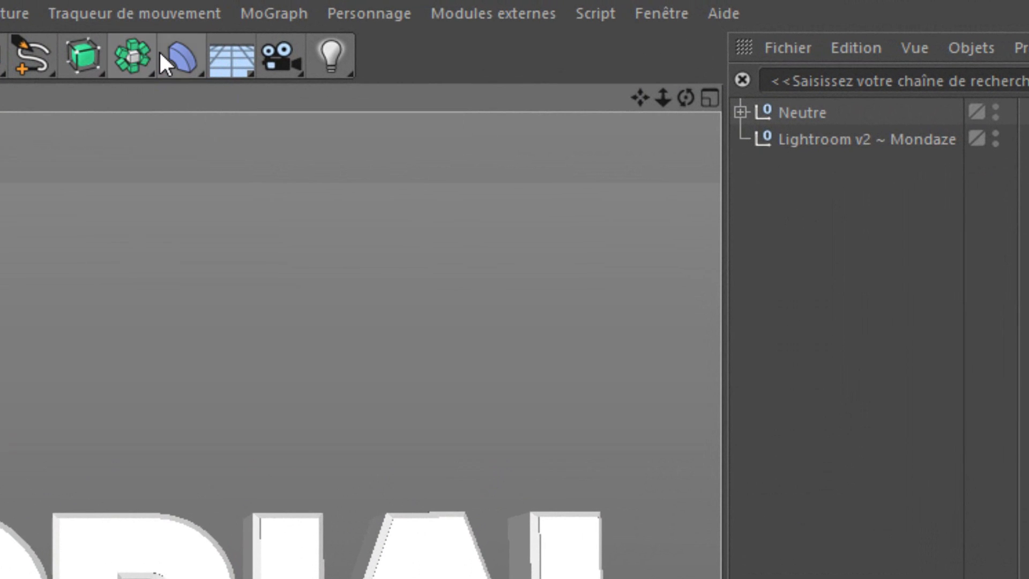
click(174, 52)
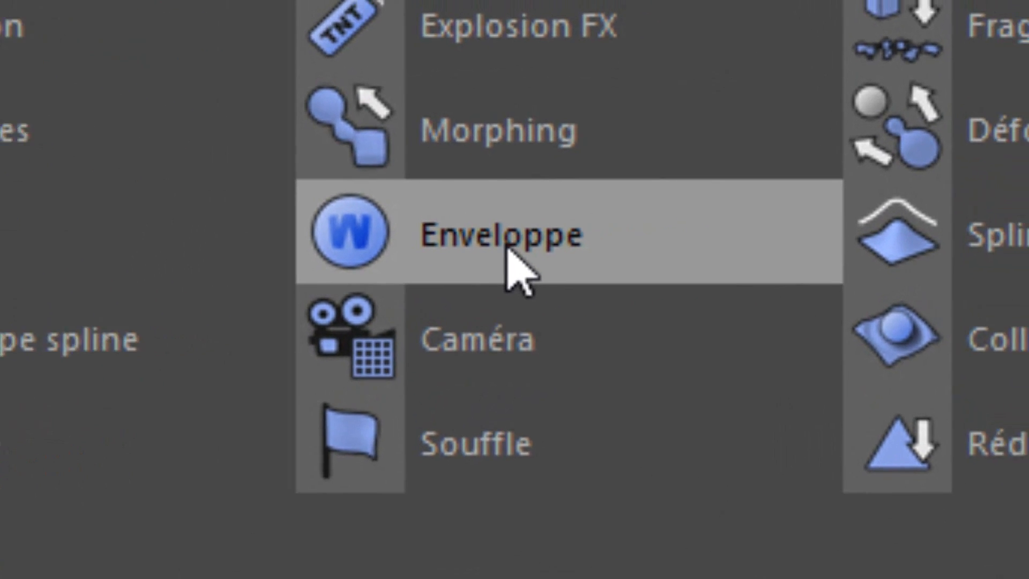
click(808, 289)
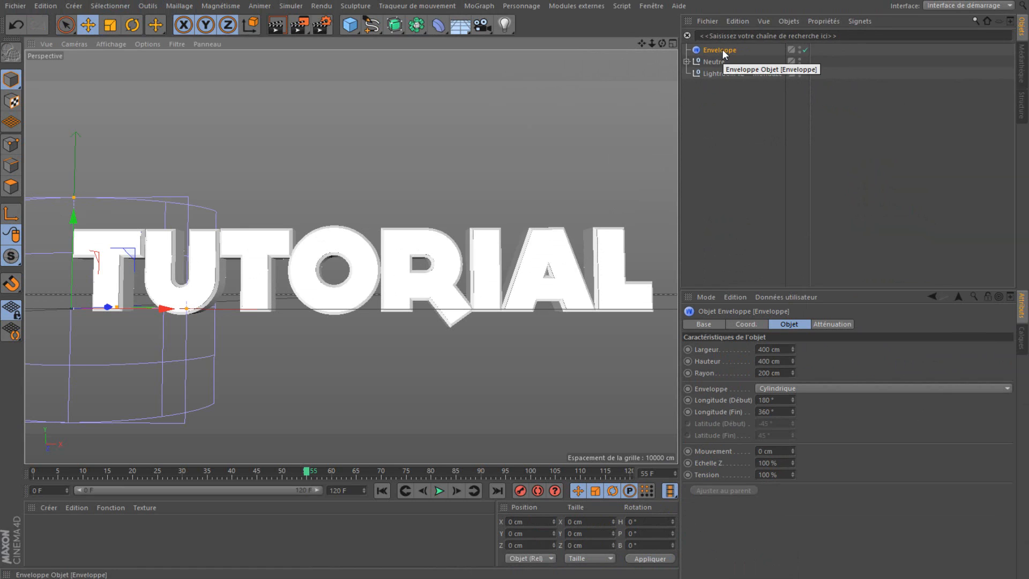
drag(722, 49, 715, 63)
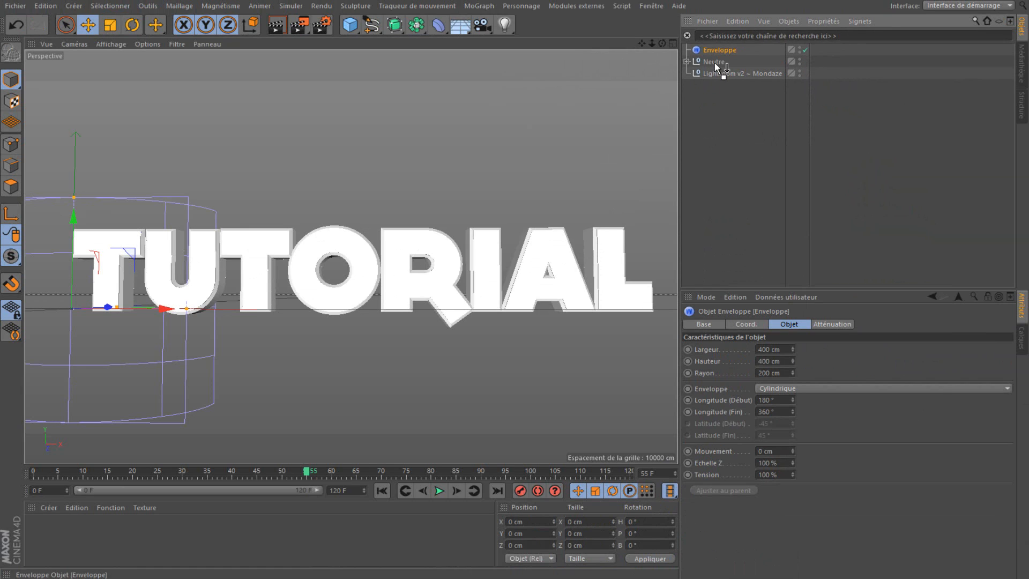
drag(715, 64, 716, 64)
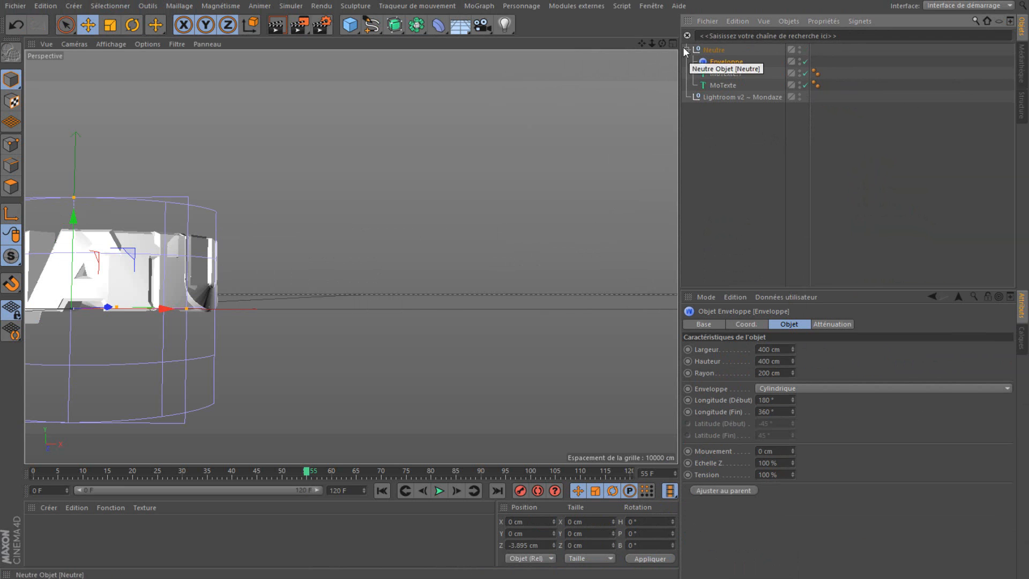
Step: Set the Enveloppe deformer's Largeur to 1400 cm and its Rayon to 500 cm
drag(662, 43, 642, 44)
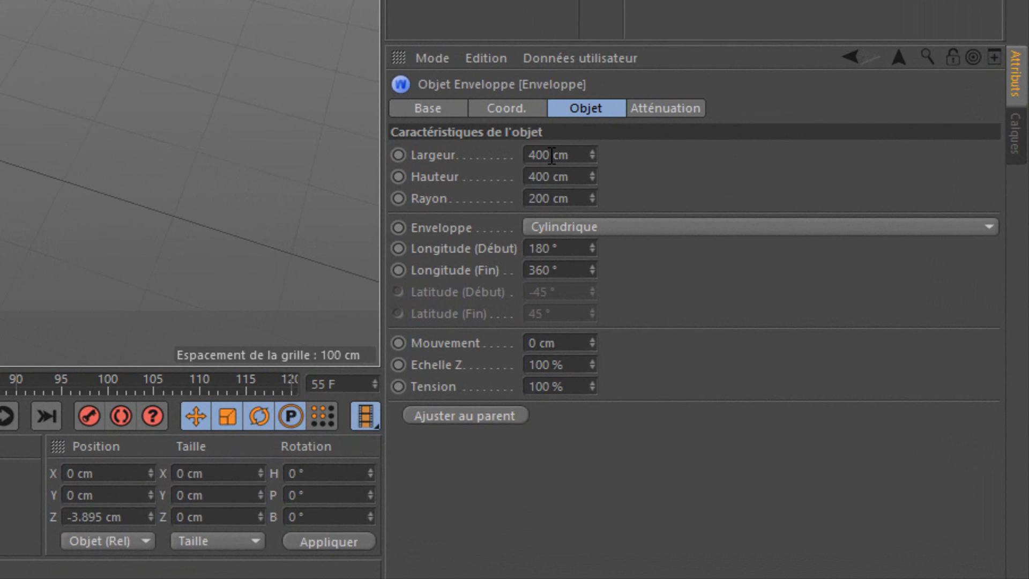
click(537, 154)
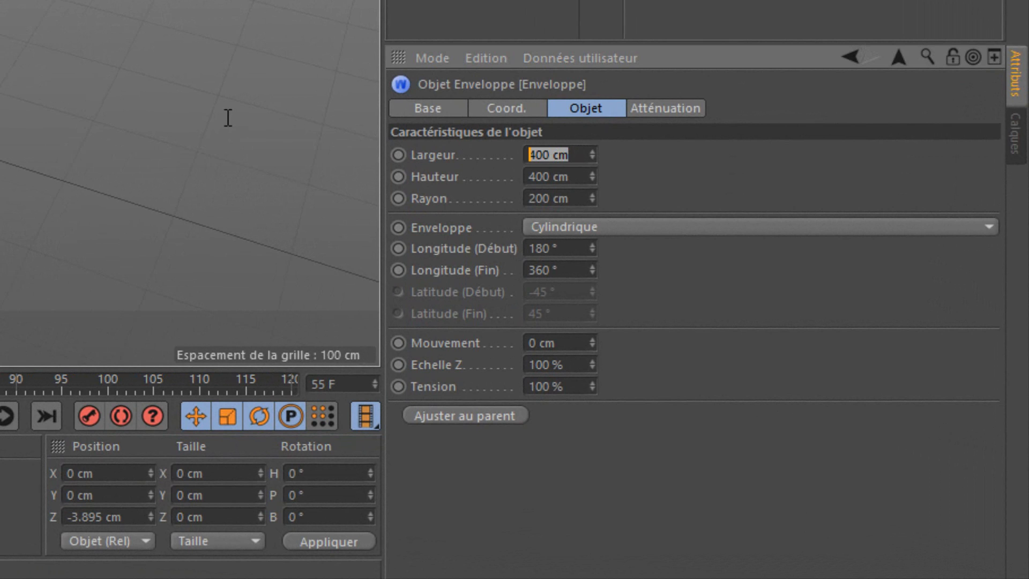
text(1400)
key(Return)
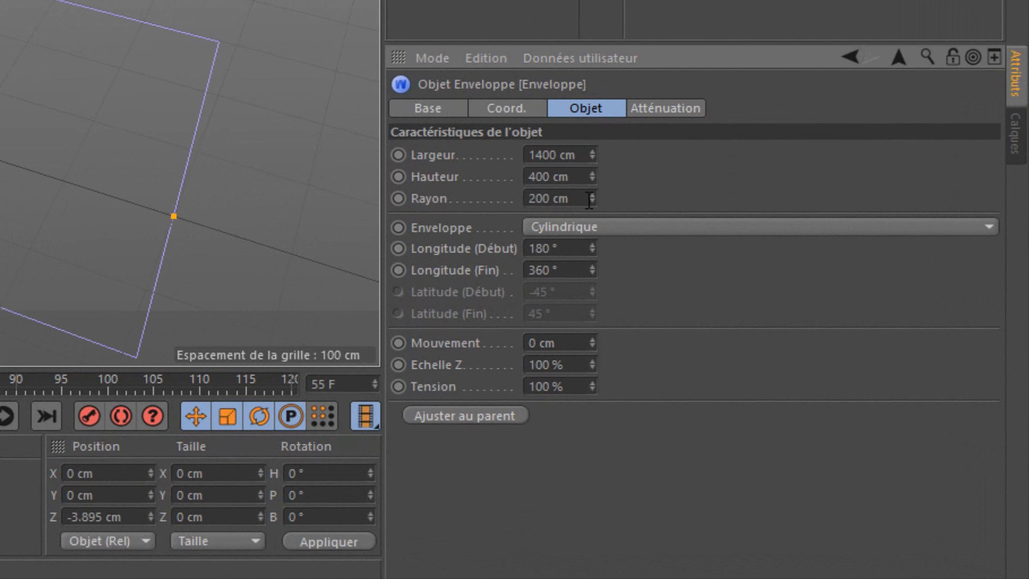
click(559, 199)
text(500)
key(Return)
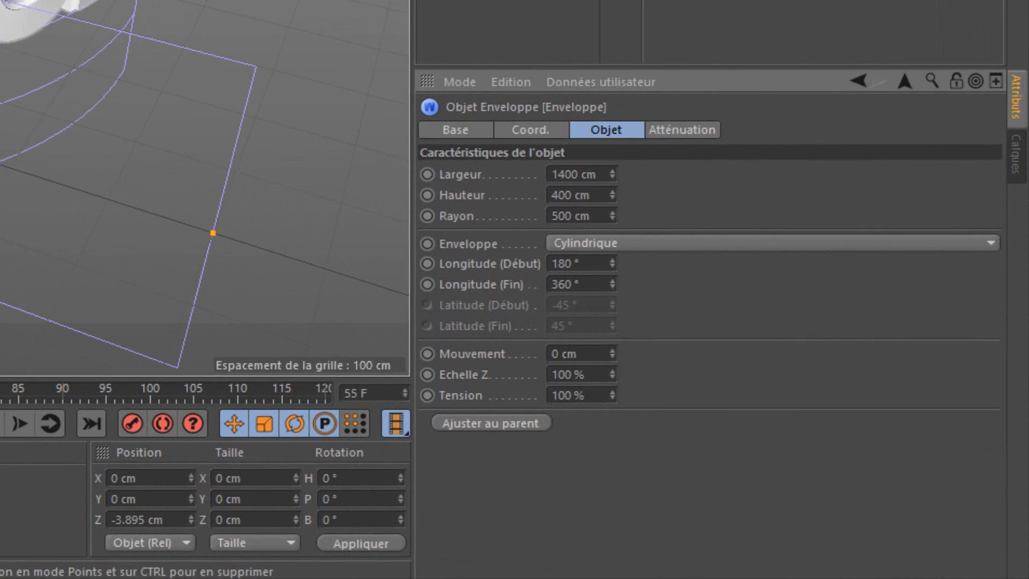
click(617, 32)
drag(662, 43, 603, 115)
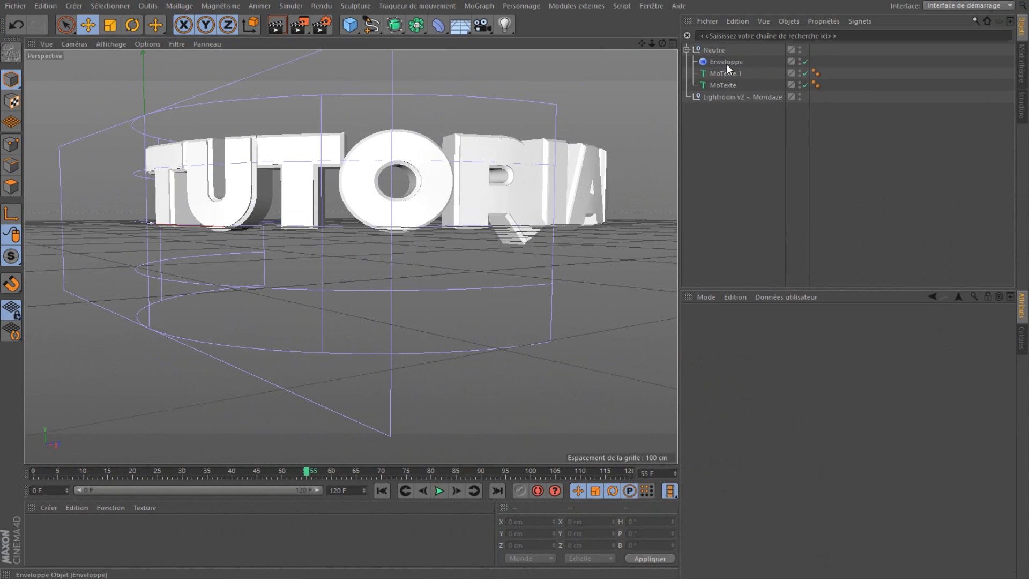
Step: Set the Enveloppe deformer's Largeur to 1500 cm and check the bend of the text
click(726, 63)
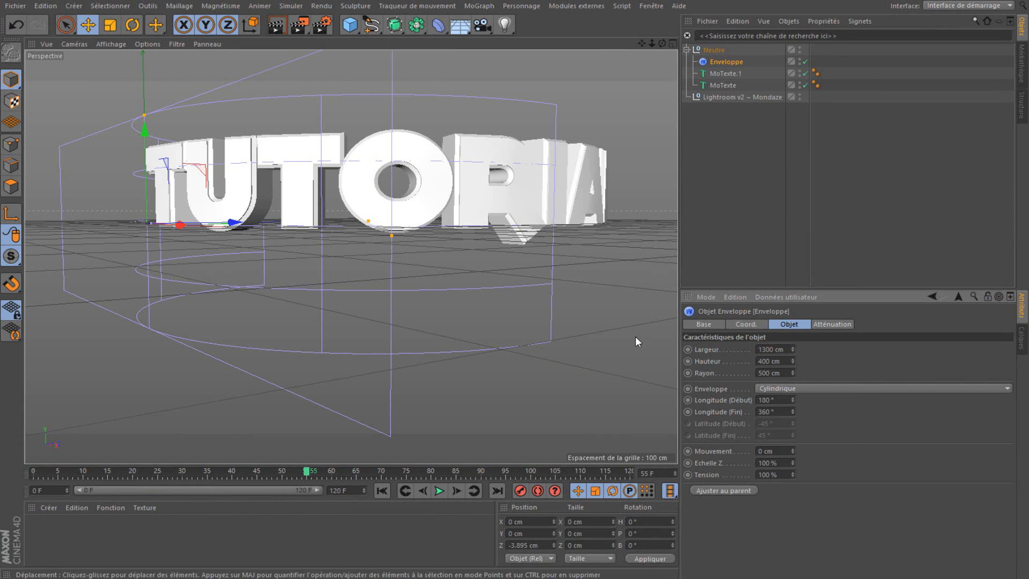
double_click(778, 349)
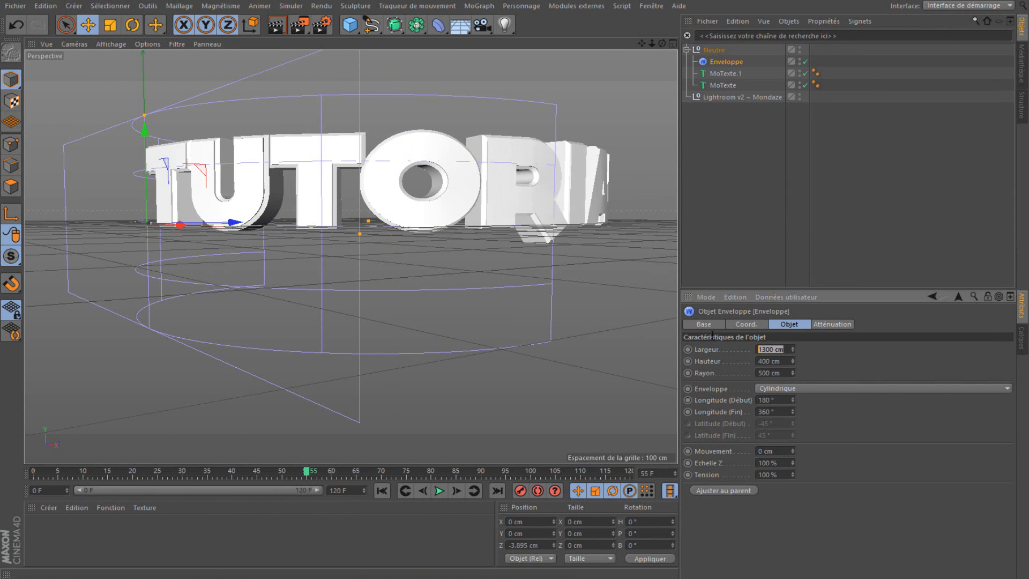
text(1500)
key(Return)
click(635, 102)
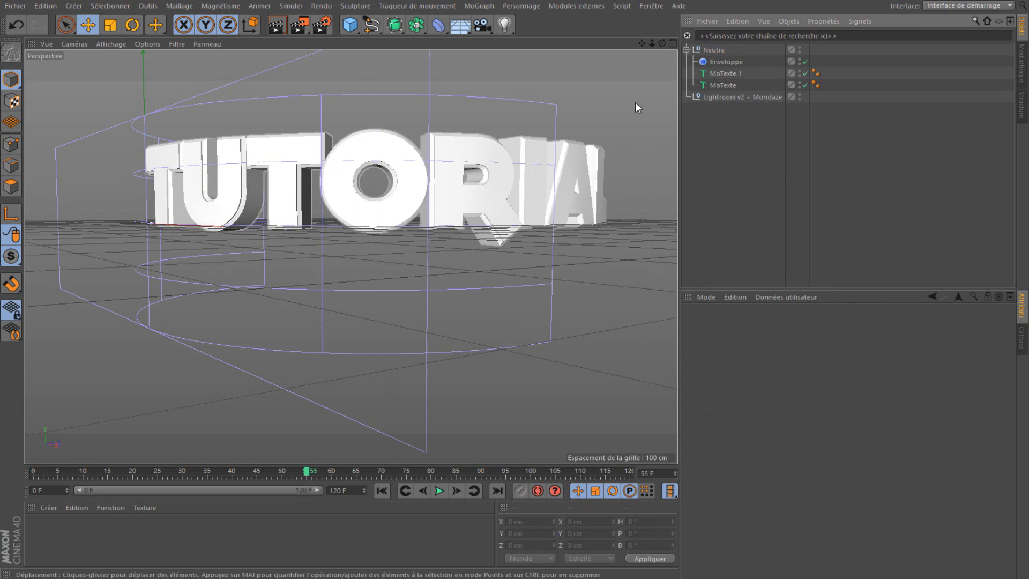
mouse_move(662, 43)
mouse_down()
mouse_move(651, 44)
mouse_move(656, 34)
mouse_move(604, 86)
mouse_move(673, 44)
mouse_move(663, 32)
mouse_up()
Step: Try a Largeur of 1400 cm on the Enveloppe deformer and settle on 1600 cm
click(726, 62)
double_click(771, 349)
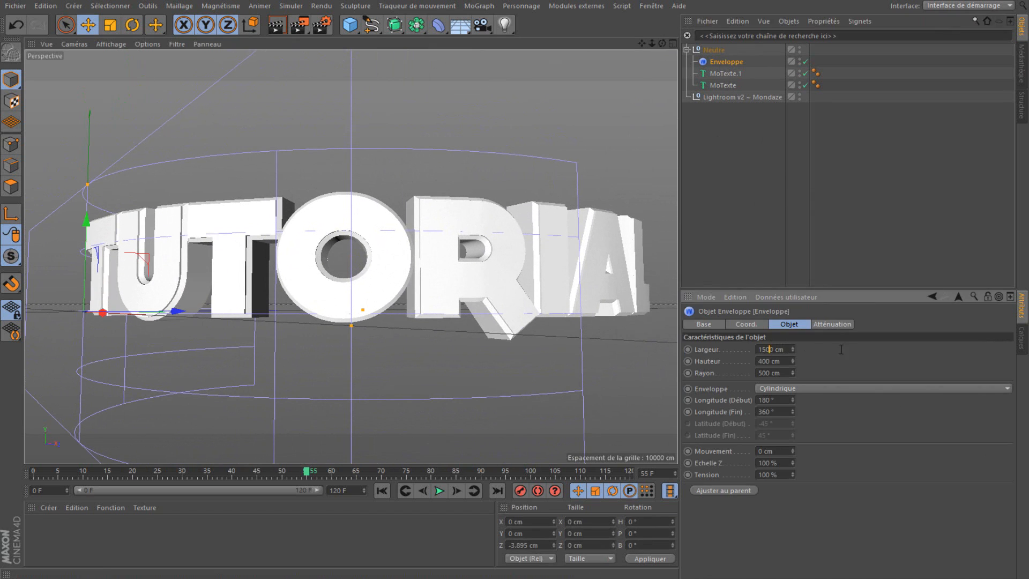
text(1400)
key(Return)
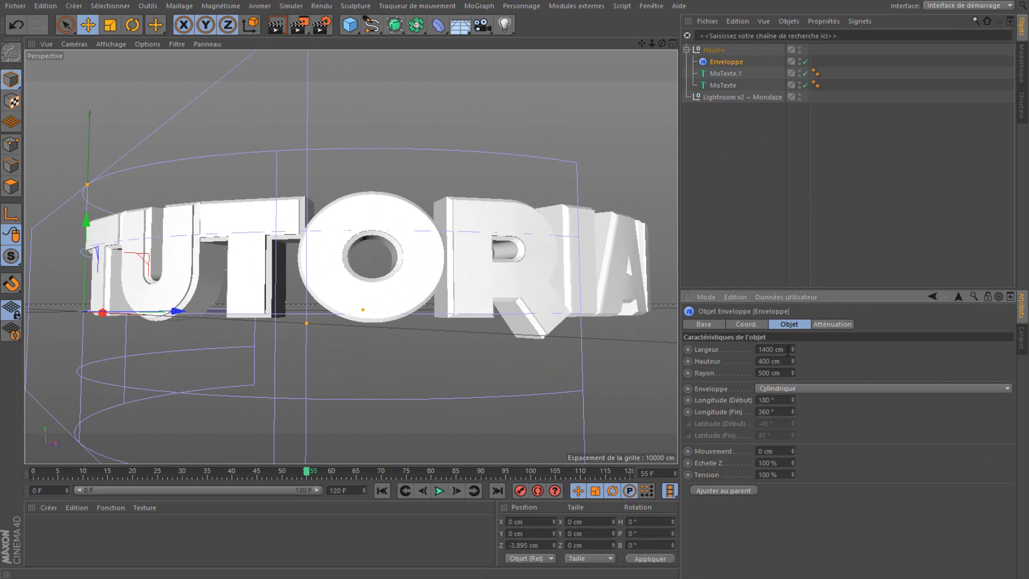
double_click(759, 349)
text(1600)
key(Return)
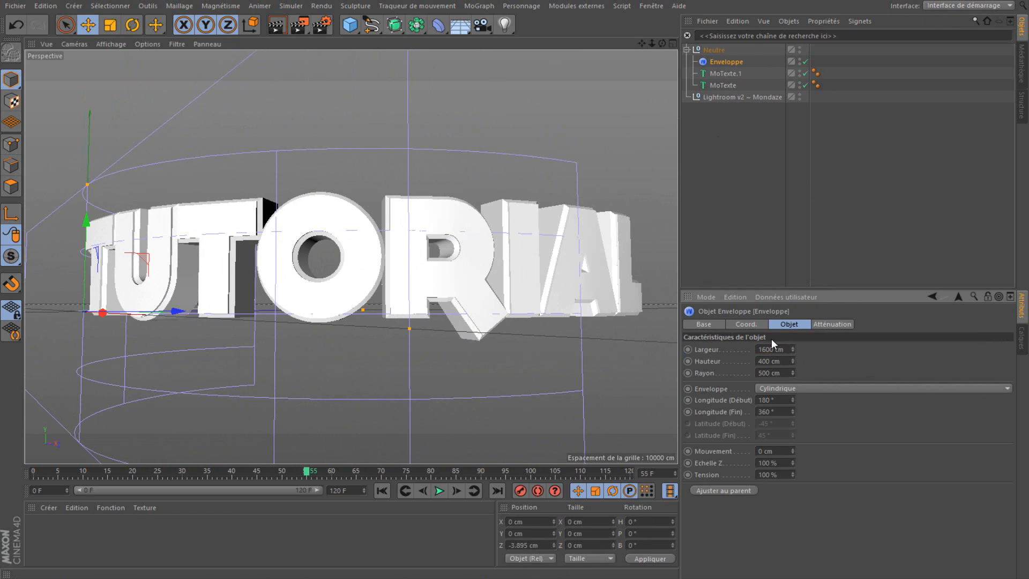
click(740, 215)
Step: Add a camera to the scene and frame the curved TUTORIAL text
drag(659, 45, 568, 28)
click(481, 26)
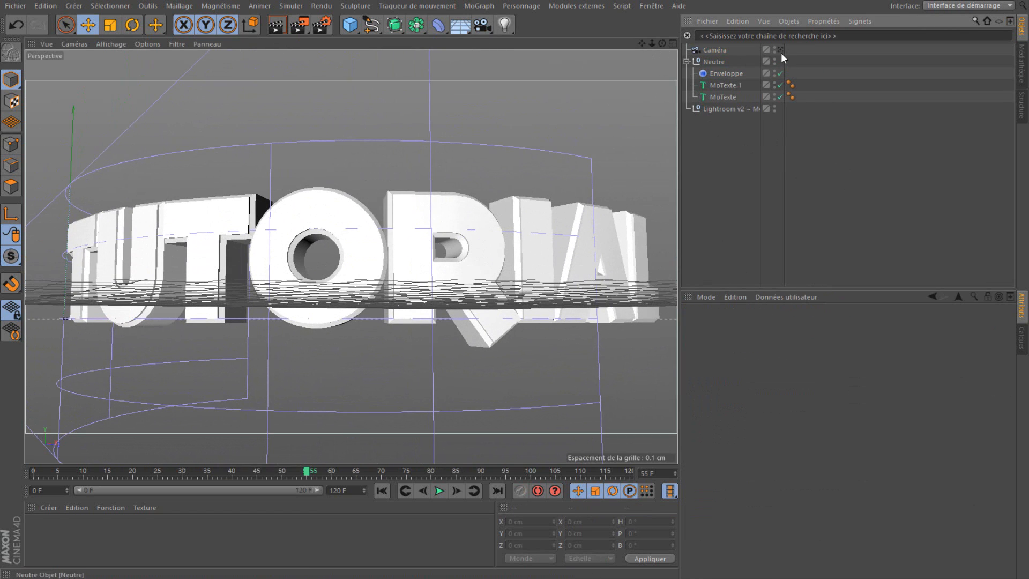
key(ctrl+a)
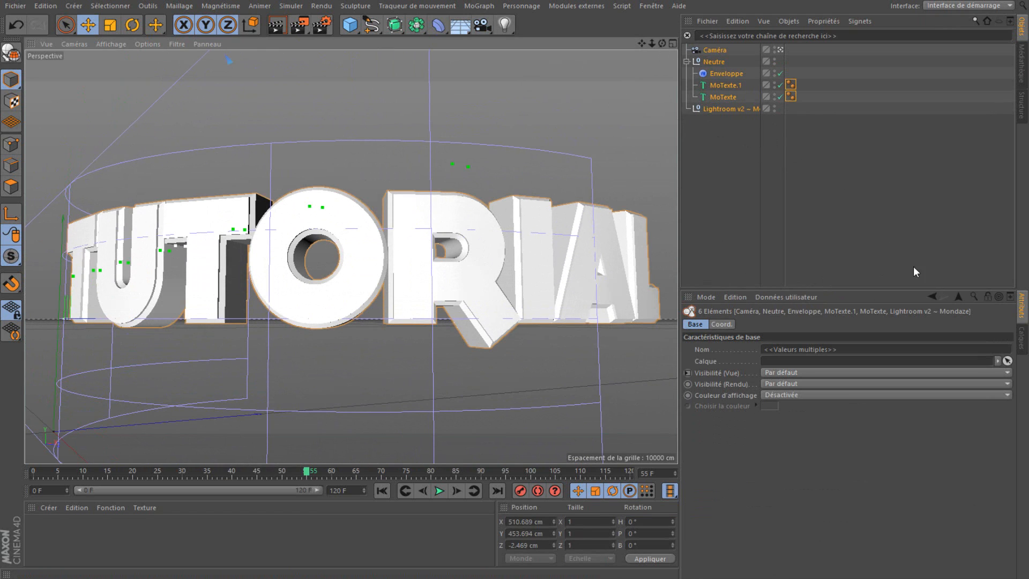
click(973, 276)
drag(643, 41, 646, 36)
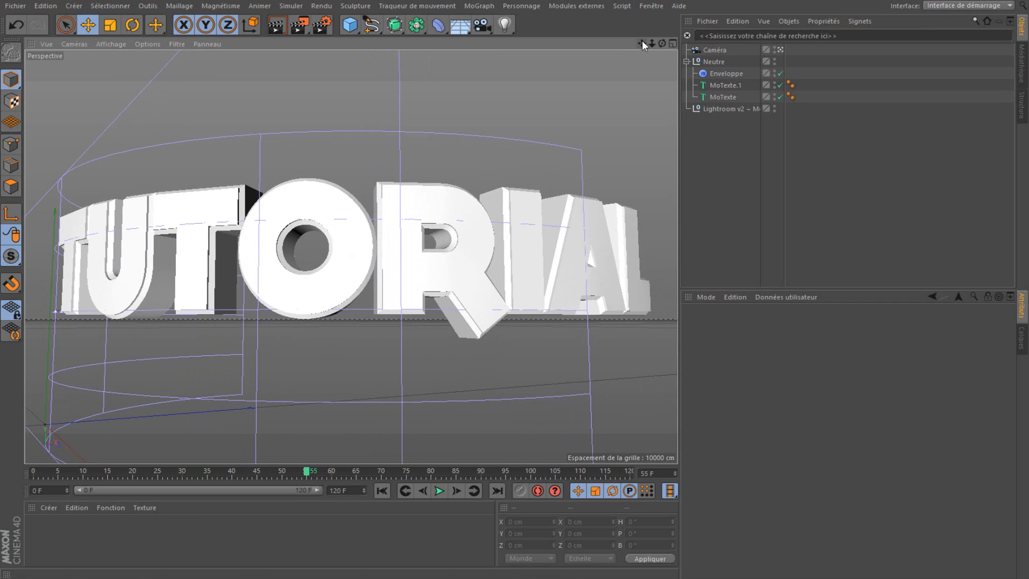
Step: Convert both MoTexte.1 and MoTexte into editable objects with separate letters
drag(814, 95, 784, 82)
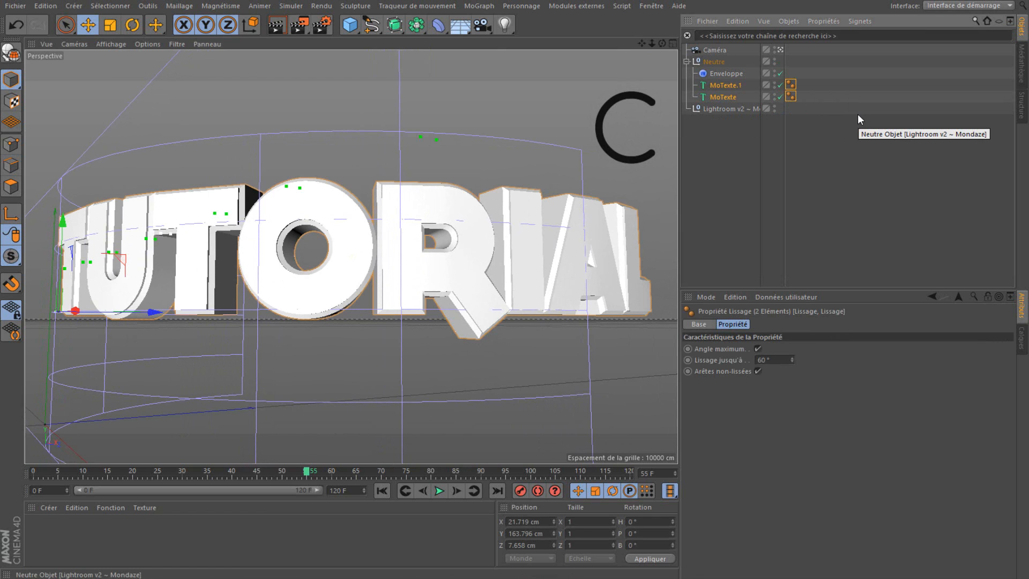
key(c)
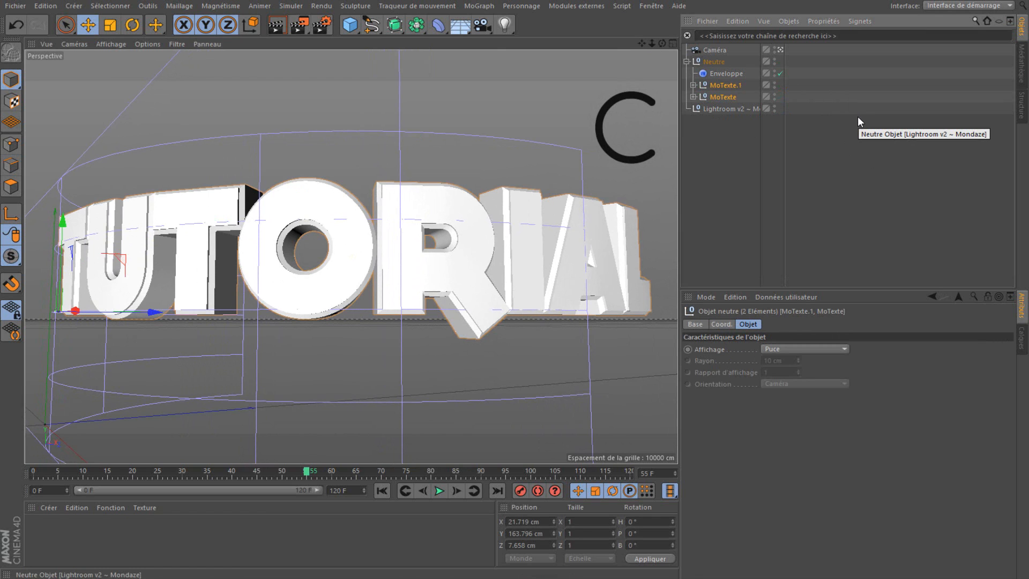
Step: Try to raise a single extrusion of the letter R above the rest of the word
click(456, 252)
drag(535, 360, 434, 121)
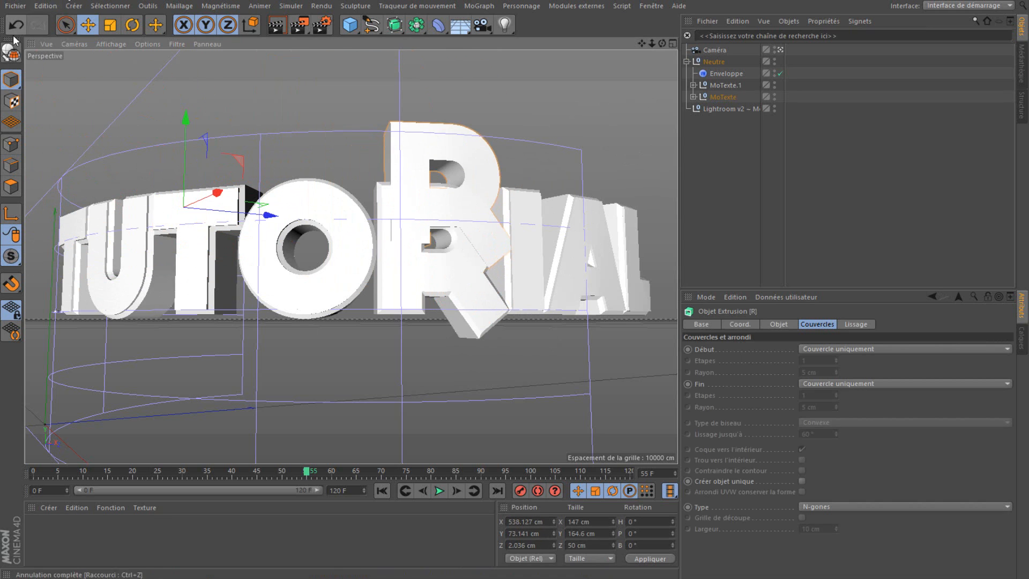
click(16, 24)
click(763, 134)
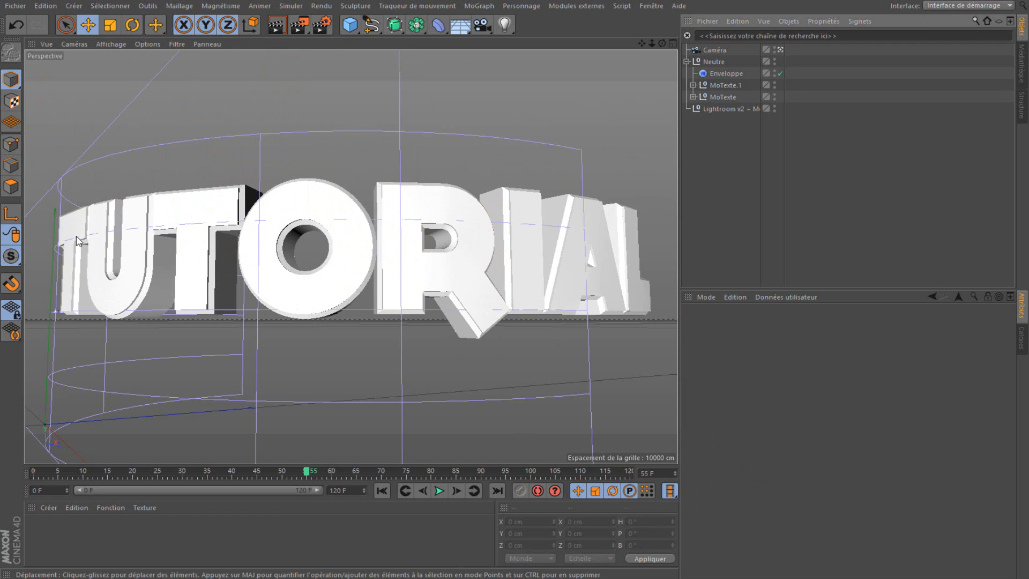
Step: Select both extrusions of the final letter L, tilt them and shift them outward at the end of the word
click(635, 238)
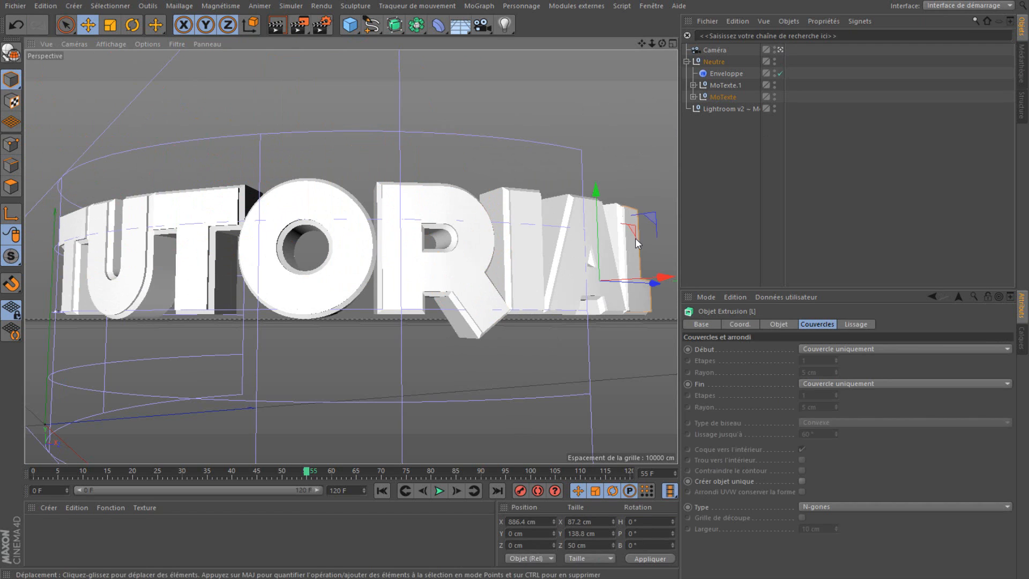
shift+click(613, 220)
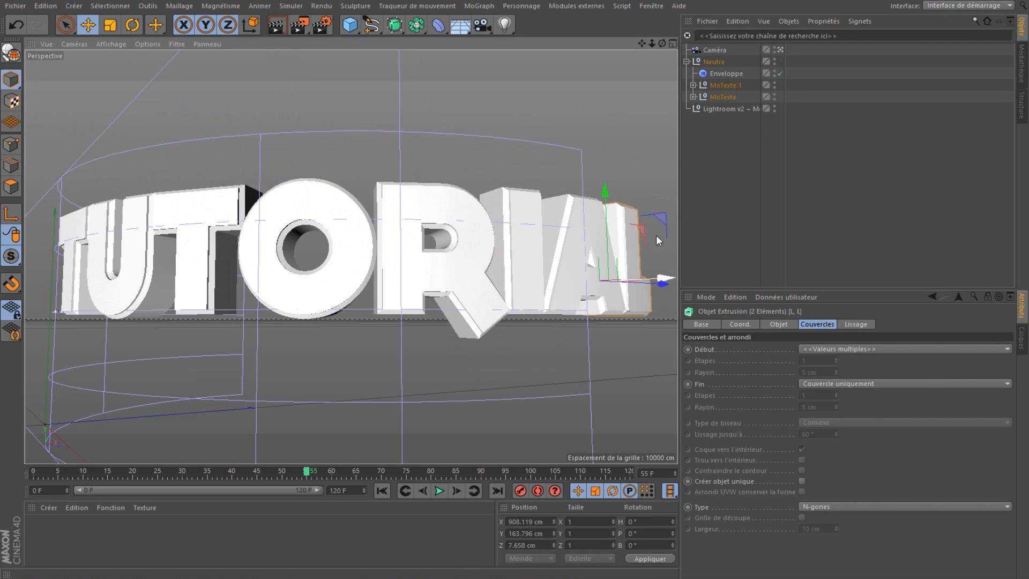
drag(656, 235, 161, 34)
click(16, 24)
click(110, 24)
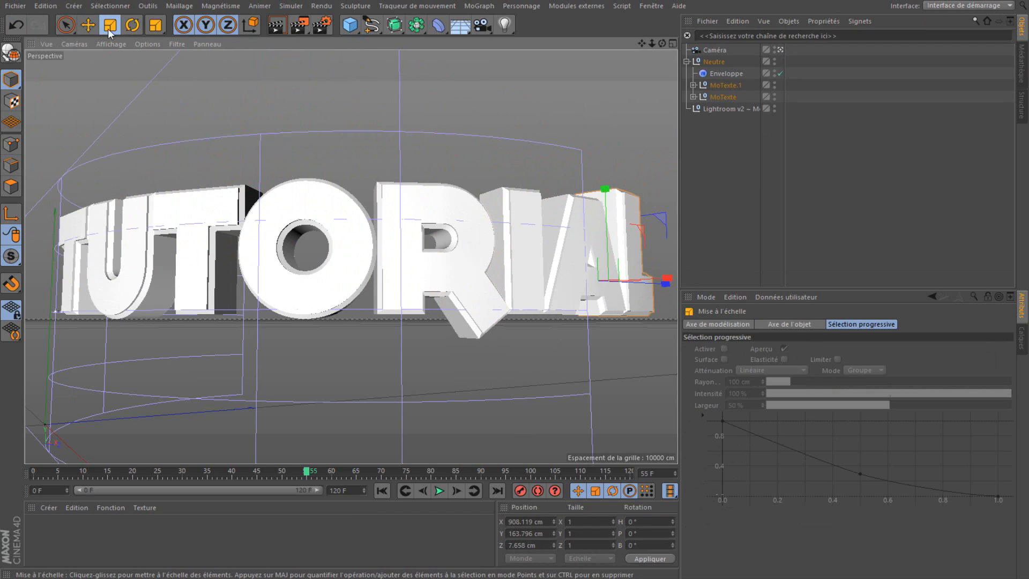
key(r)
drag(558, 301, 674, 283)
key(ctrl+z)
key(e)
click(832, 223)
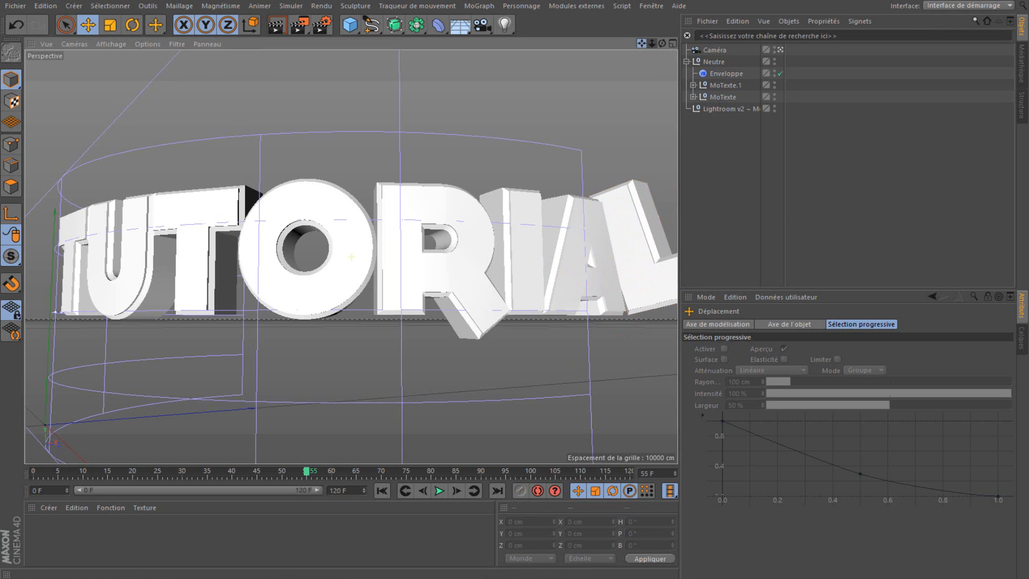
Step: Rotate both extrusions of the letter A towards the front and reposition them next to the tilted L
drag(661, 44, 639, 48)
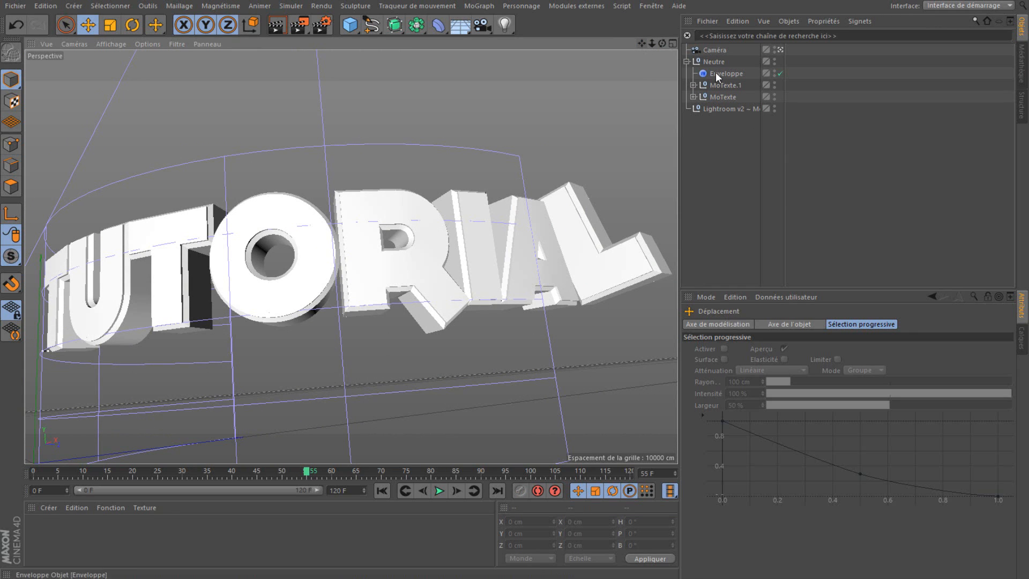
click(554, 262)
key(r)
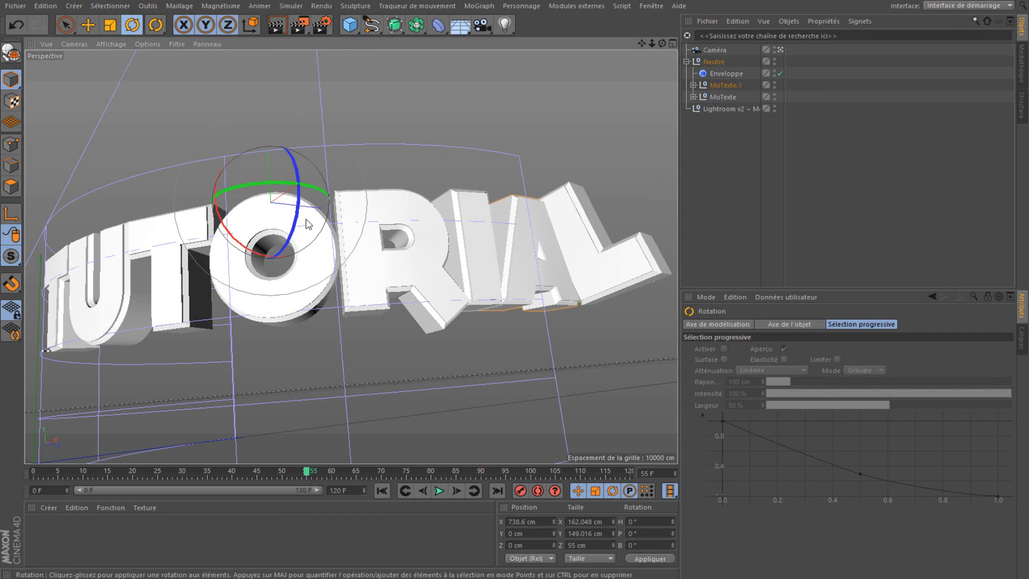
drag(307, 223, 316, 236)
key(ctrl+z)
shift+click(519, 241)
drag(236, 180, 204, 181)
key(t)
key(e)
drag(349, 208, 324, 207)
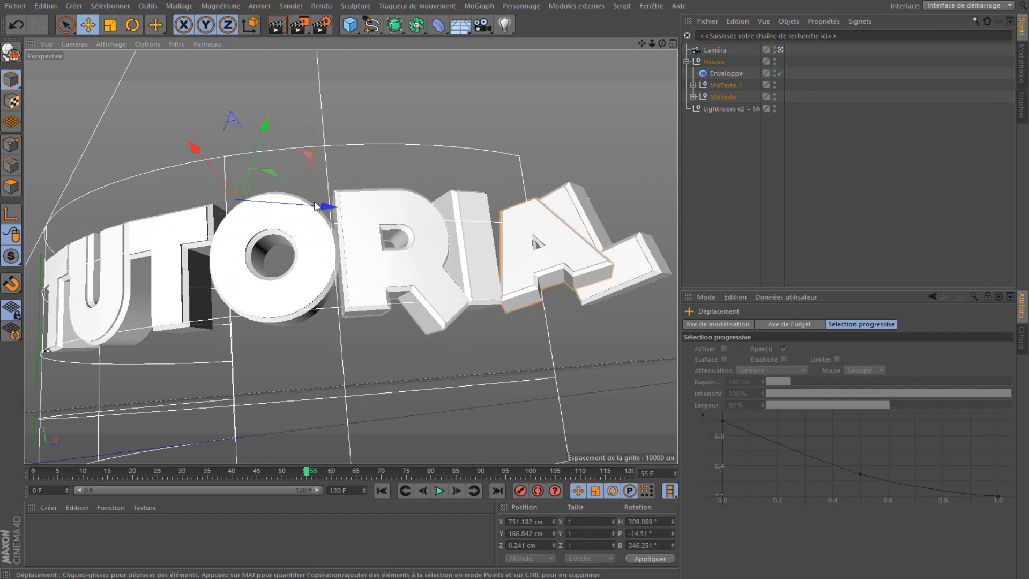
drag(198, 149, 209, 168)
drag(272, 143, 275, 153)
Step: Tilt both extrusions of the letter I and move them into place beside the A
click(478, 246)
shift+click(454, 236)
key(r)
mouse_move(249, 219)
mouse_down()
mouse_move(185, 221)
mouse_move(236, 214)
mouse_up()
key(e)
drag(224, 163, 227, 174)
Step: Rotate both extrusions of the letter R so that it leans, and reposition them between the O and the I
click(395, 229)
click(132, 25)
drag(179, 290, 140, 288)
click(16, 25)
shift+click(370, 241)
drag(177, 234, 221, 264)
click(90, 26)
drag(345, 241, 349, 231)
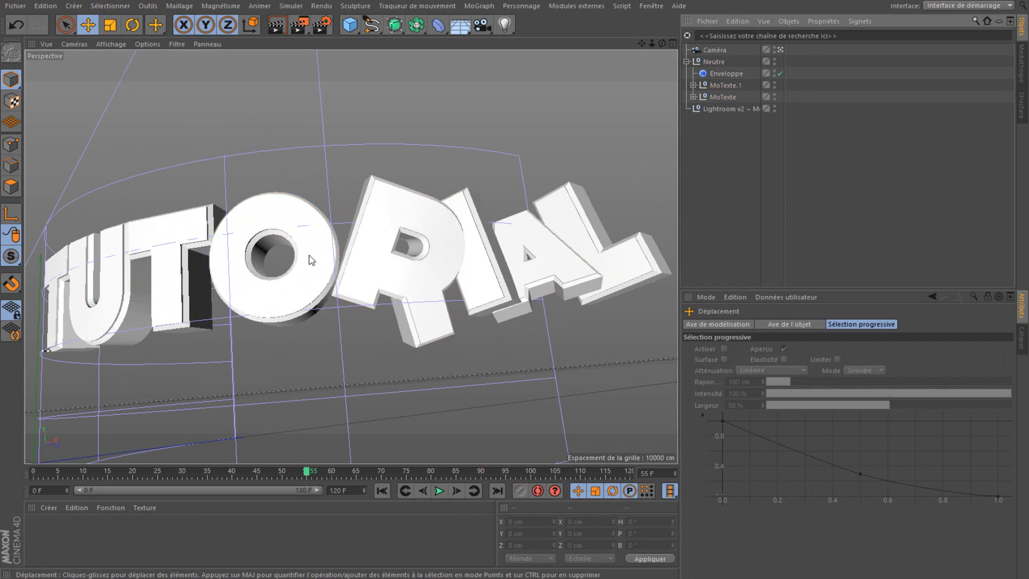
Step: Select both extrusions of the letter O and rotate them so that the letter's front face turns
click(310, 259)
shift+click(332, 257)
click(110, 25)
drag(164, 131, 191, 131)
click(133, 26)
mouse_move(75, 305)
mouse_down()
mouse_move(42, 309)
mouse_move(84, 309)
mouse_up()
Step: Move both extrusions of the letter O into place directly beside the R
click(96, 26)
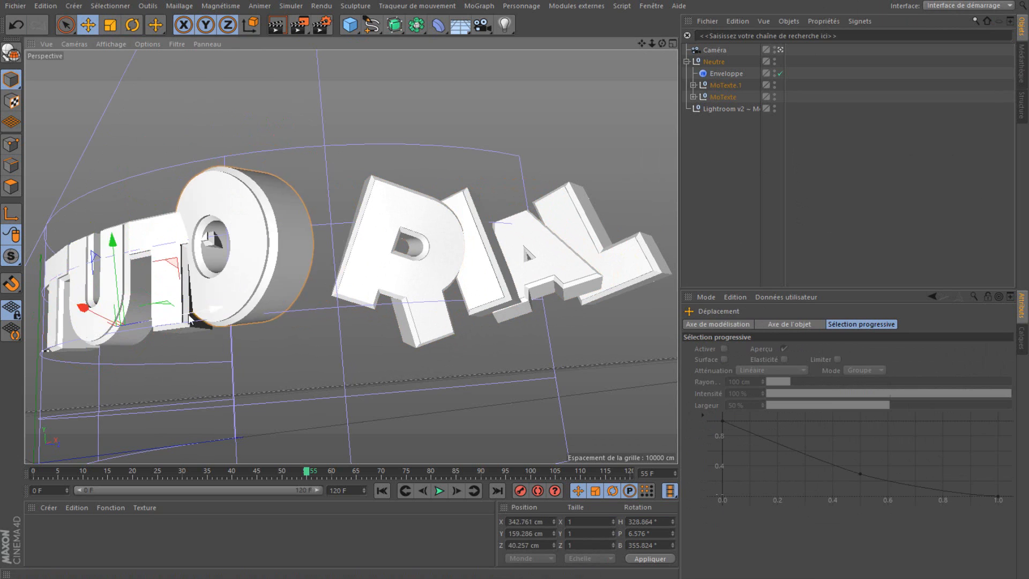
drag(211, 309, 176, 315)
drag(80, 247, 79, 259)
drag(41, 324, 8, 306)
drag(148, 315, 227, 309)
drag(92, 293, 116, 304)
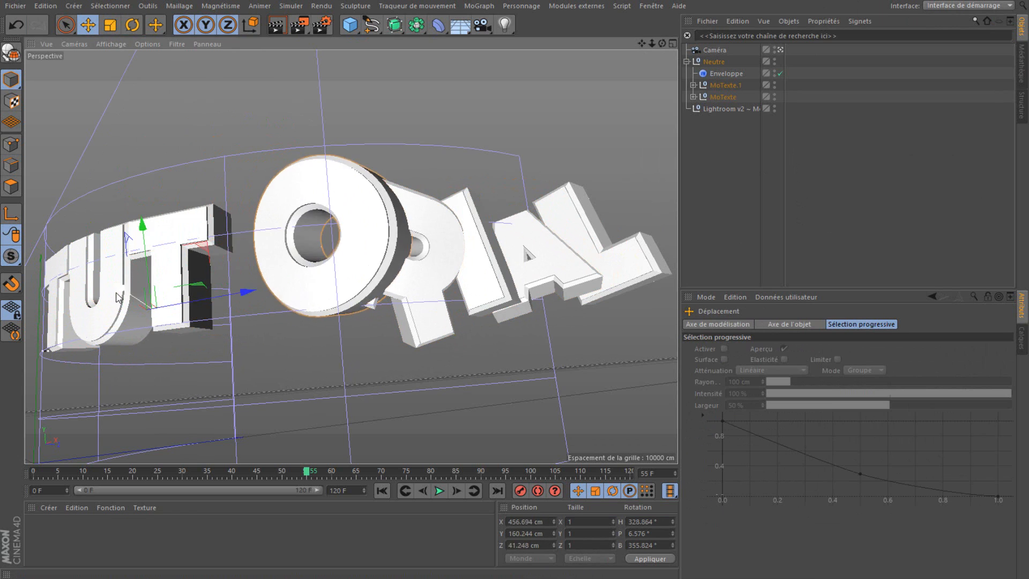
drag(246, 292, 215, 298)
Step: Select both extrusions of the second T, tilt them, and move them up against the O
click(170, 284)
shift+click(201, 292)
click(133, 25)
drag(84, 316, 102, 348)
click(89, 25)
drag(55, 238, 49, 206)
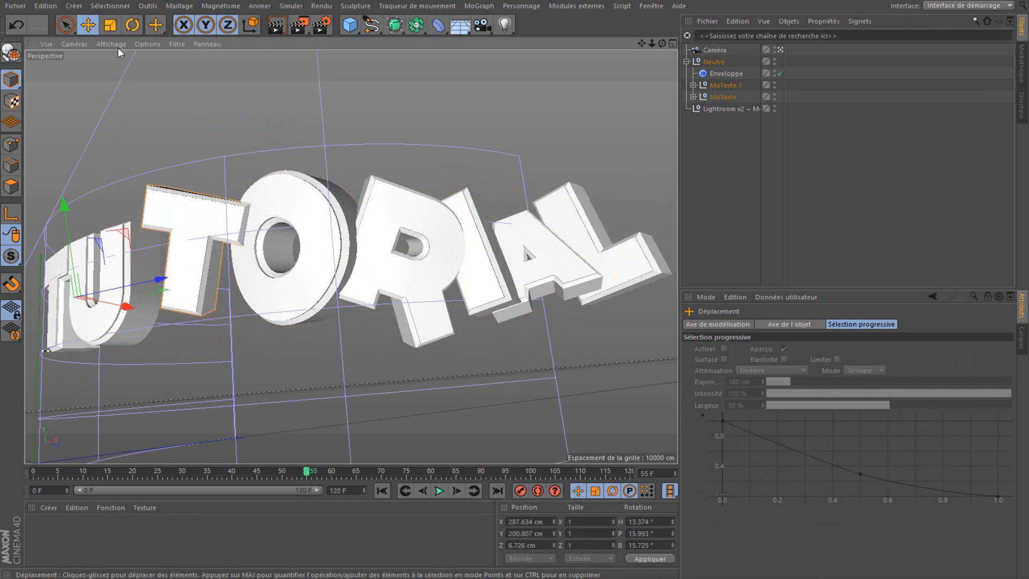
click(133, 25)
drag(87, 312, 110, 306)
click(88, 26)
mouse_move(161, 279)
mouse_down()
mouse_move(170, 275)
mouse_move(161, 278)
mouse_up()
Step: Select both extrusions of the letter U, turn them slightly, and place them beside the second T
click(143, 293)
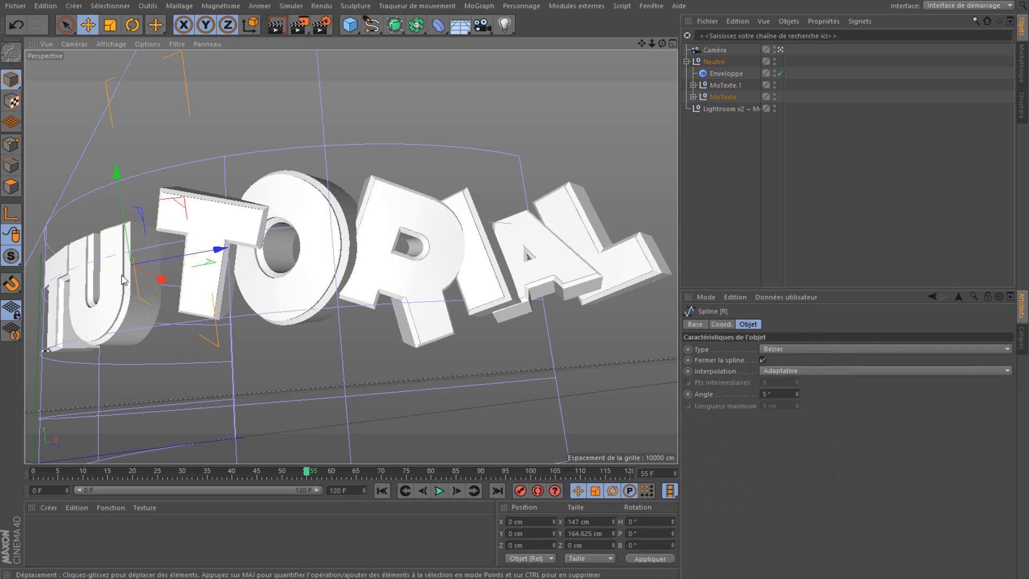
shift+click(119, 300)
click(132, 25)
click(88, 25)
drag(39, 345, 108, 344)
drag(70, 260, 63, 225)
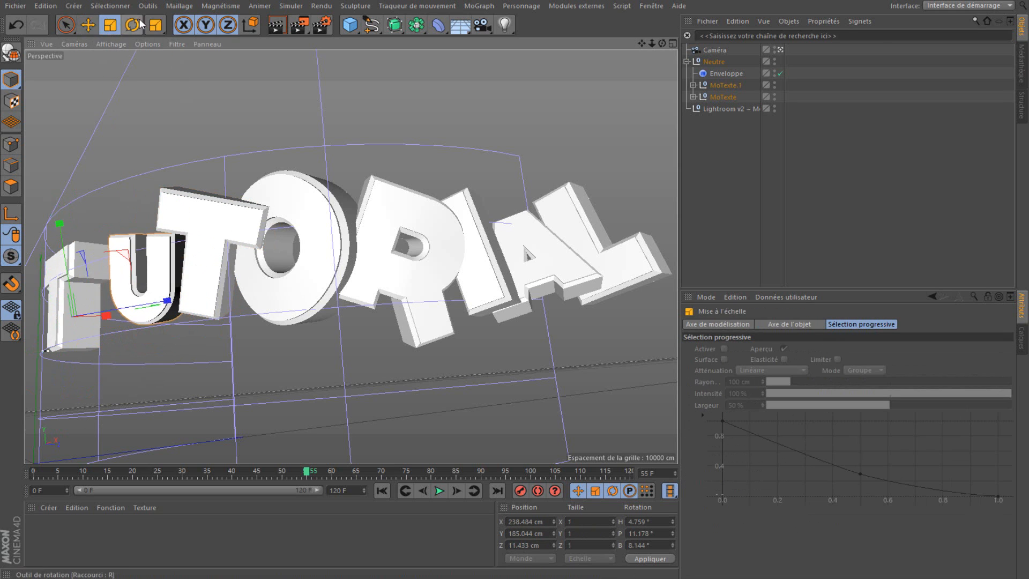
Step: Rotate both extrusions of the first T and raise them into place above and beside the U
click(133, 25)
click(69, 300)
shift+click(55, 316)
drag(43, 354, 111, 385)
click(88, 25)
drag(57, 286, 39, 214)
click(836, 158)
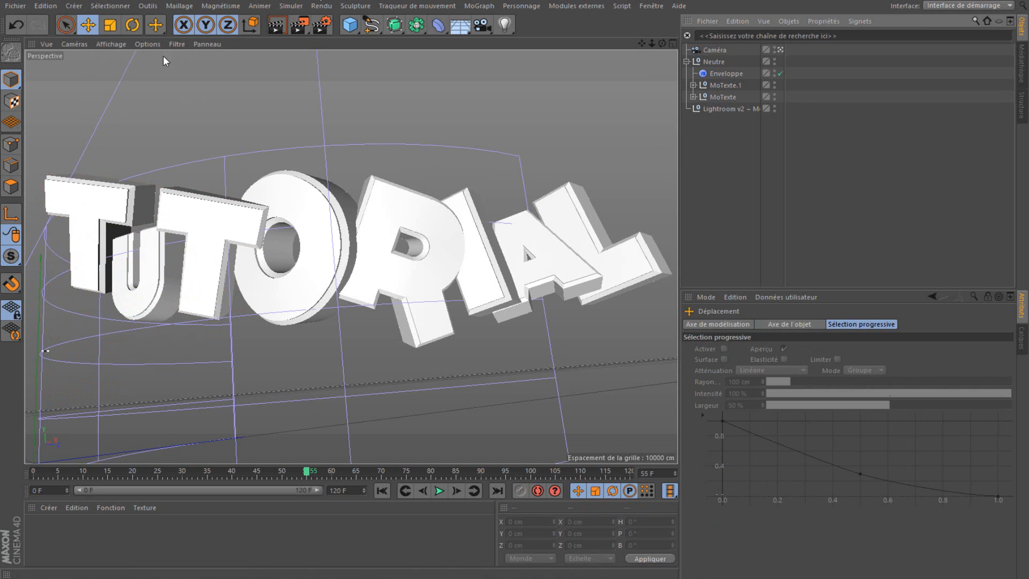
Step: Orbit and zoom the perspective view to frame the whole TUTORIAL word from a slightly different angle
click(110, 25)
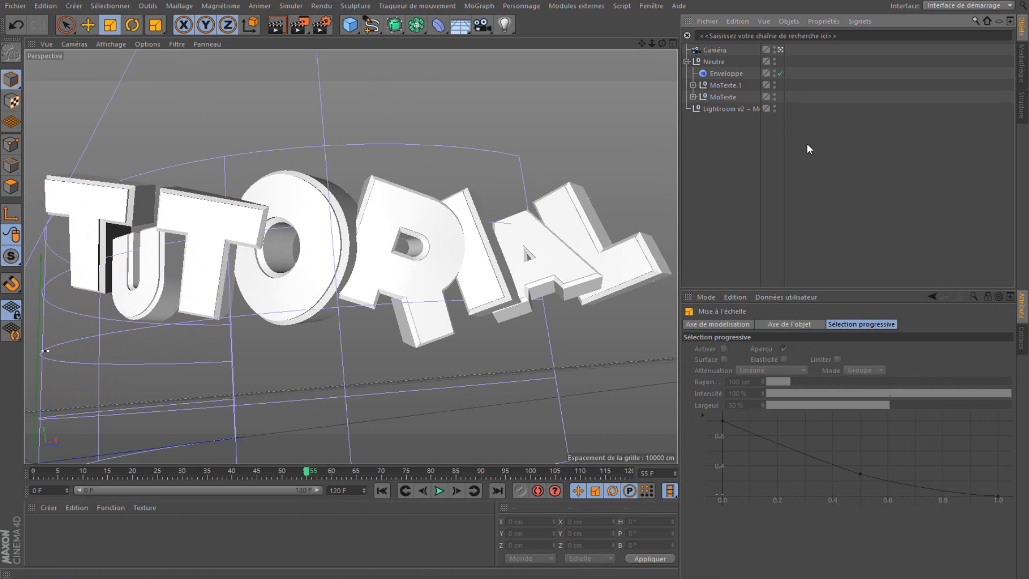
click(724, 64)
drag(753, 123, 736, 195)
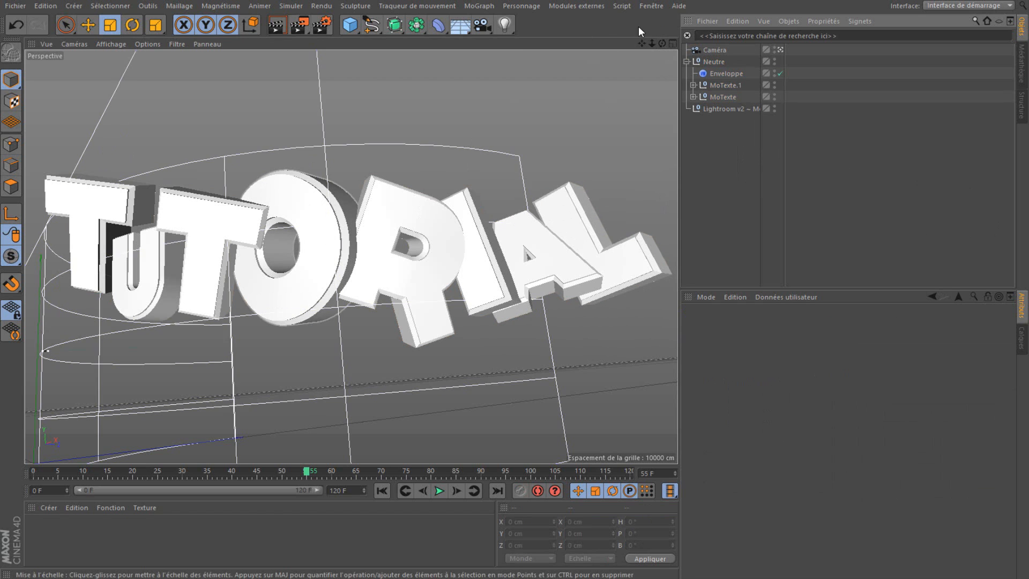
drag(666, 42, 662, 43)
drag(804, 132, 711, 47)
click(89, 25)
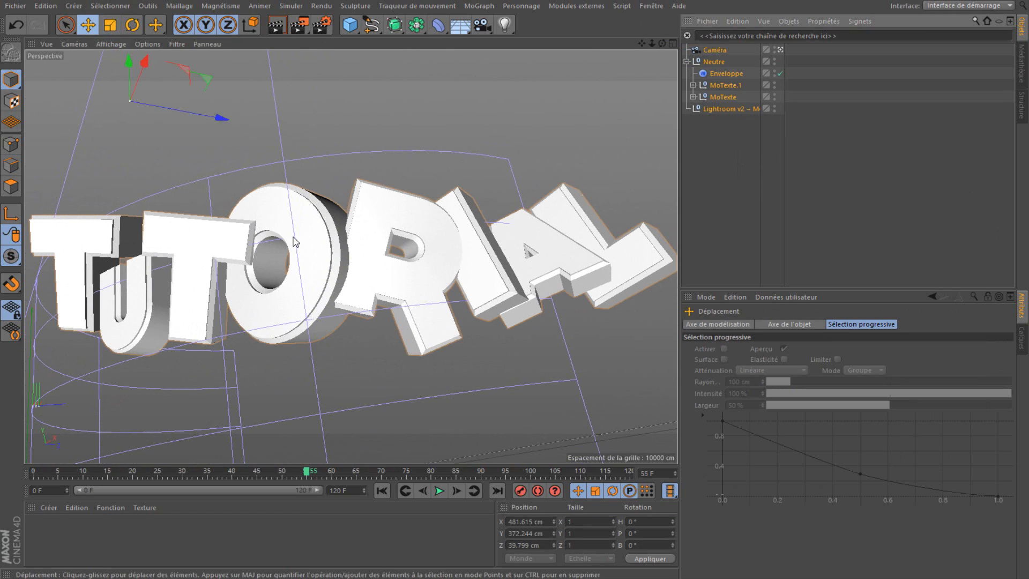
drag(295, 236, 298, 144)
click(849, 137)
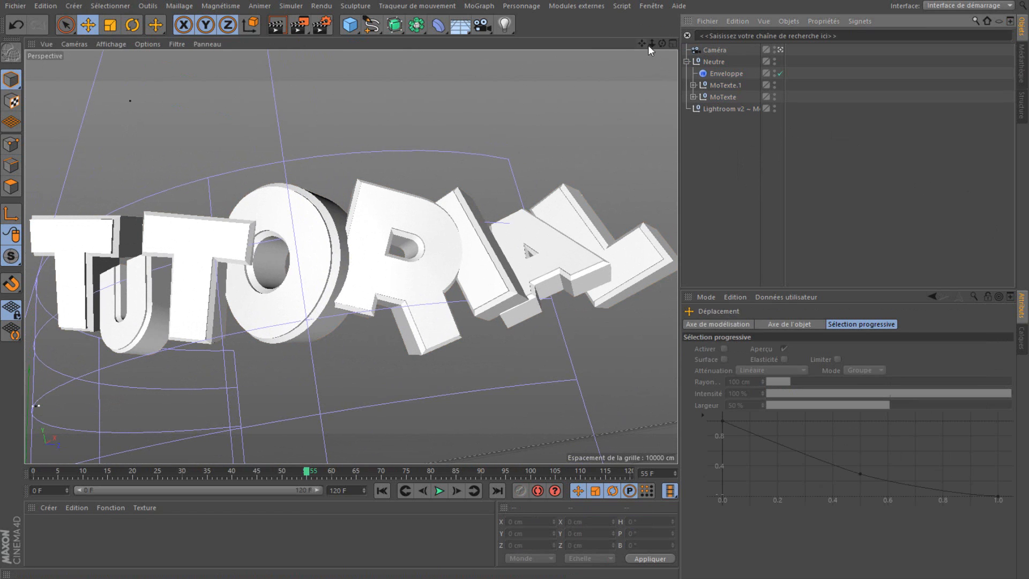
drag(652, 43, 652, 57)
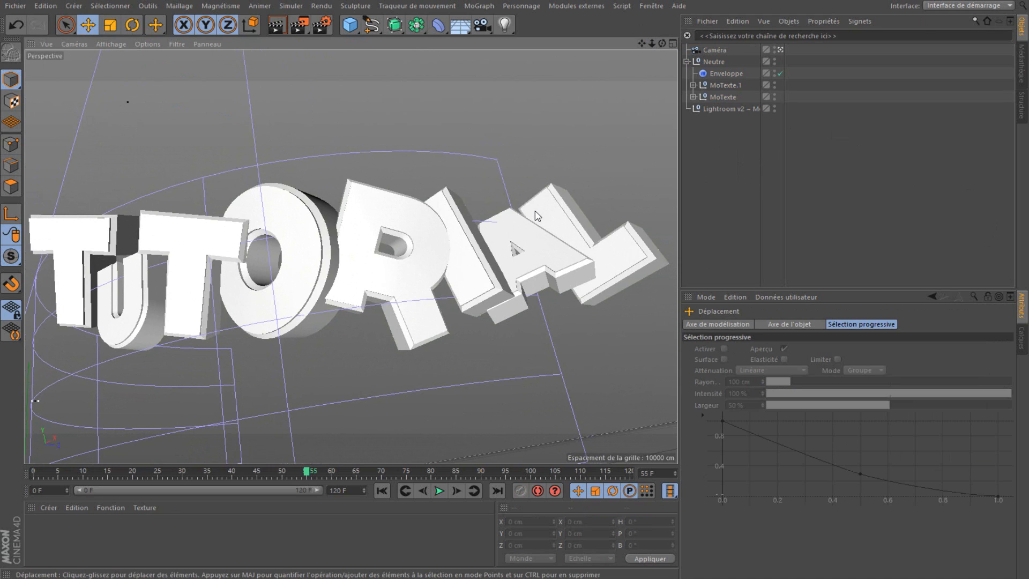
Step: Load the Blocks & Items library file from the desktop into the modelling program and restore its window to full size
click(393, 387)
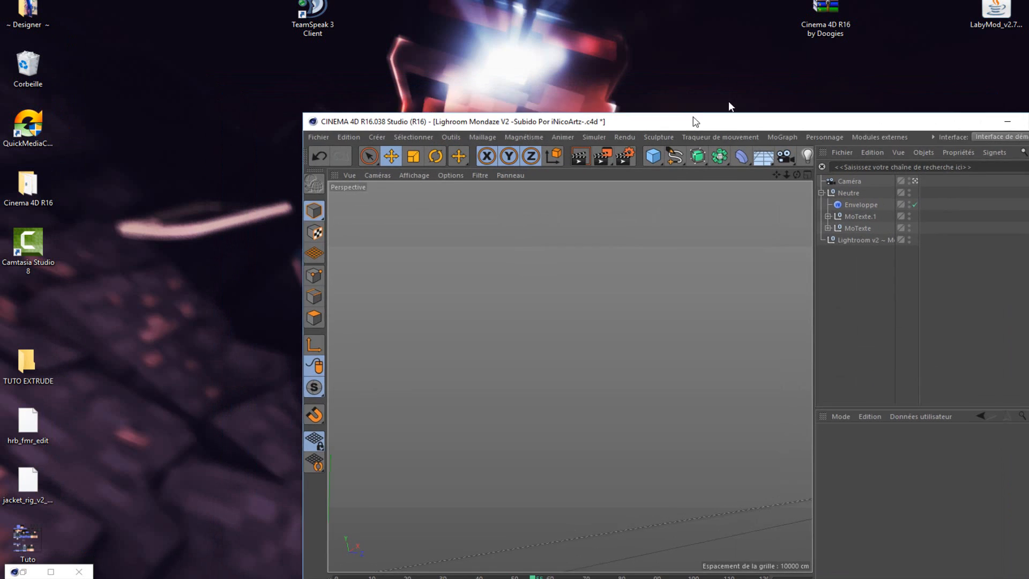
drag(695, 122, 921, 84)
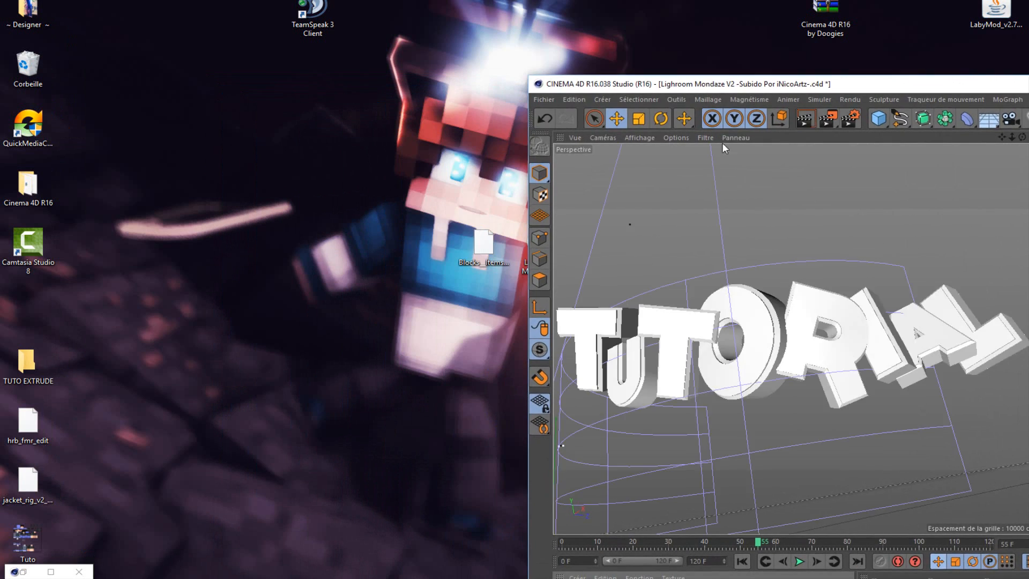
drag(487, 246, 747, 321)
click(954, 0)
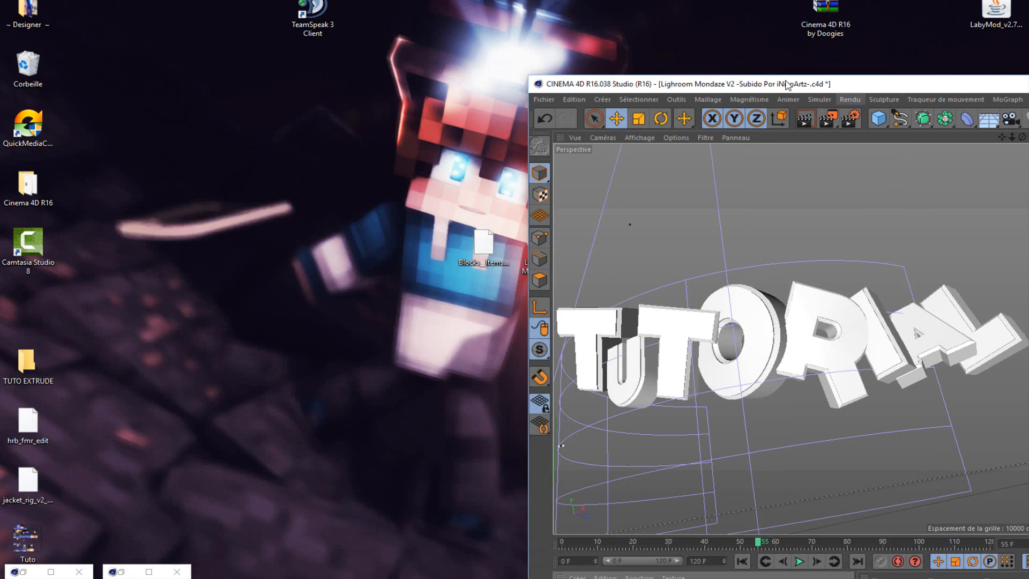
drag(787, 85, 420, 62)
click(896, 61)
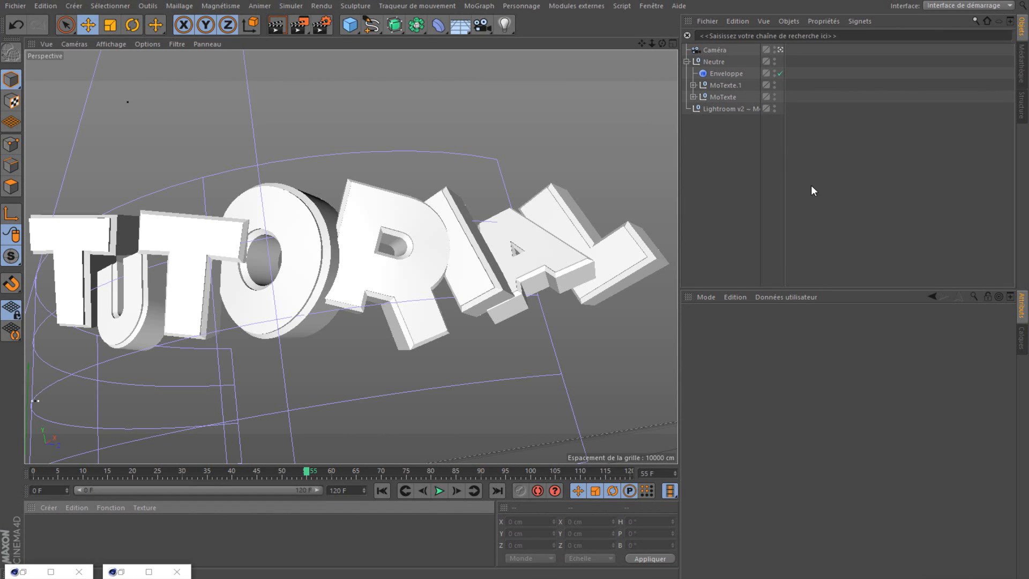
Step: Add Netherrack, Netherbrick and Glowstone to the scene from the Blocks folder of the Blocks & Items 3D presets
click(122, 572)
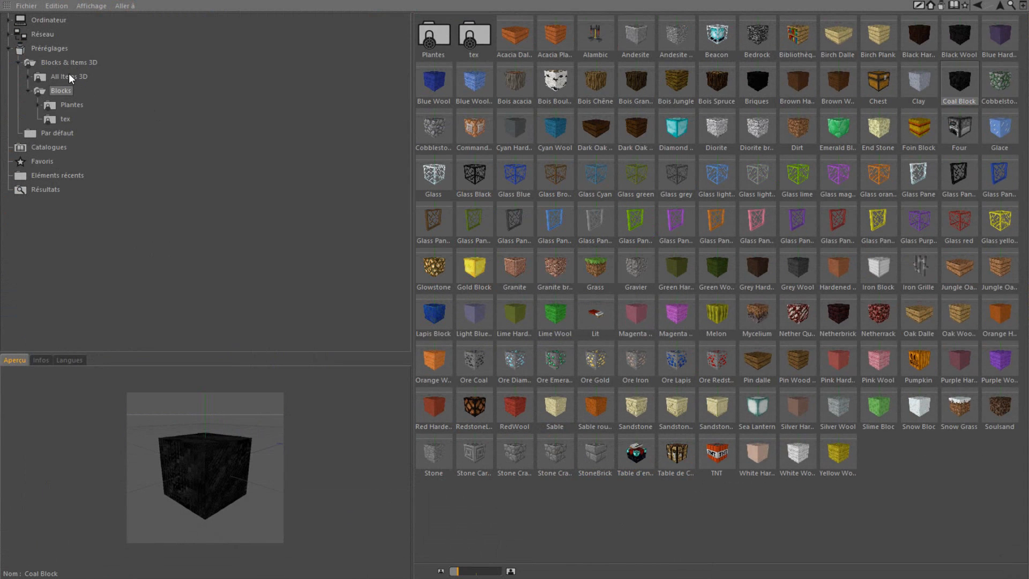
click(69, 63)
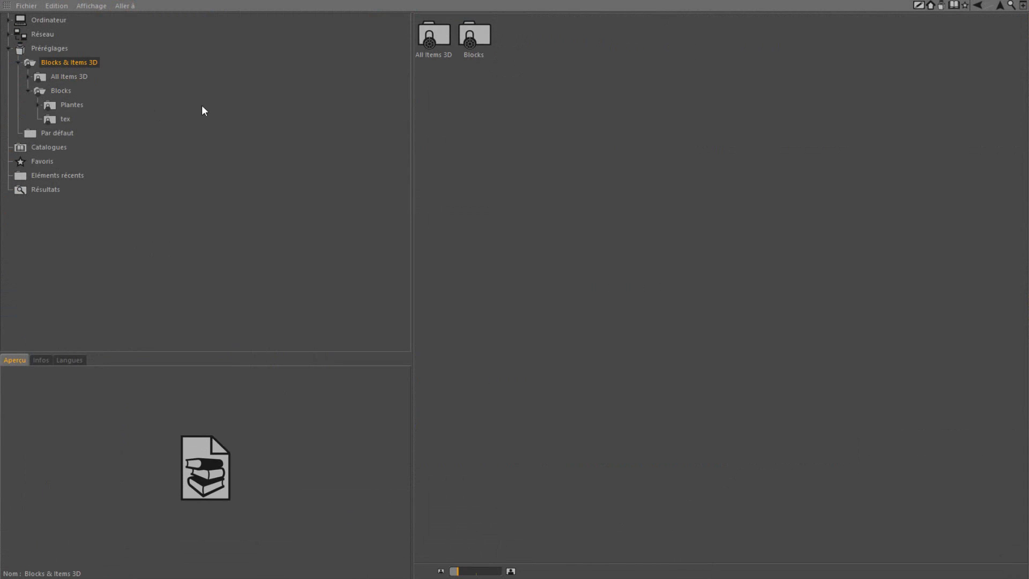
double_click(473, 38)
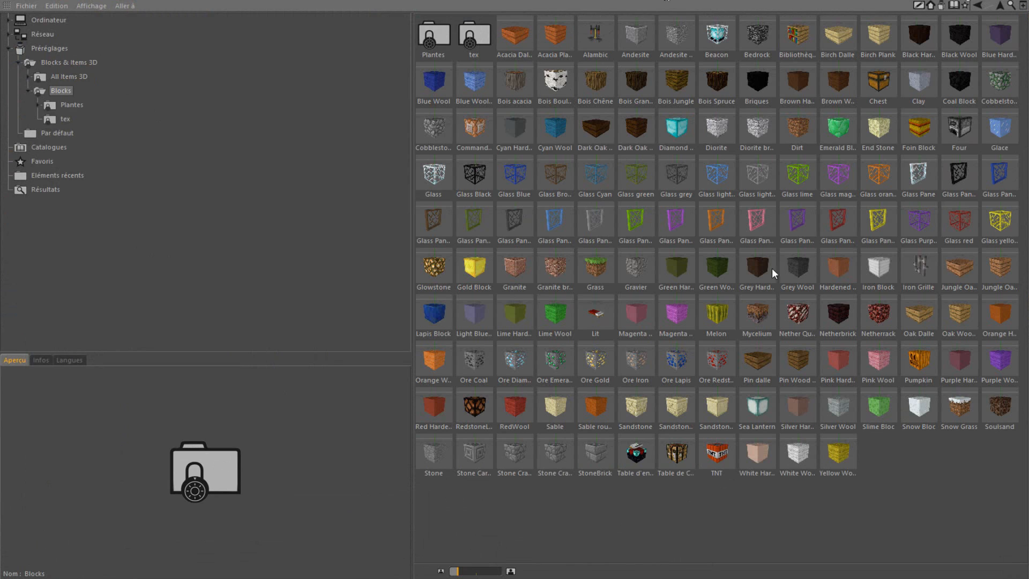
click(887, 304)
click(843, 313)
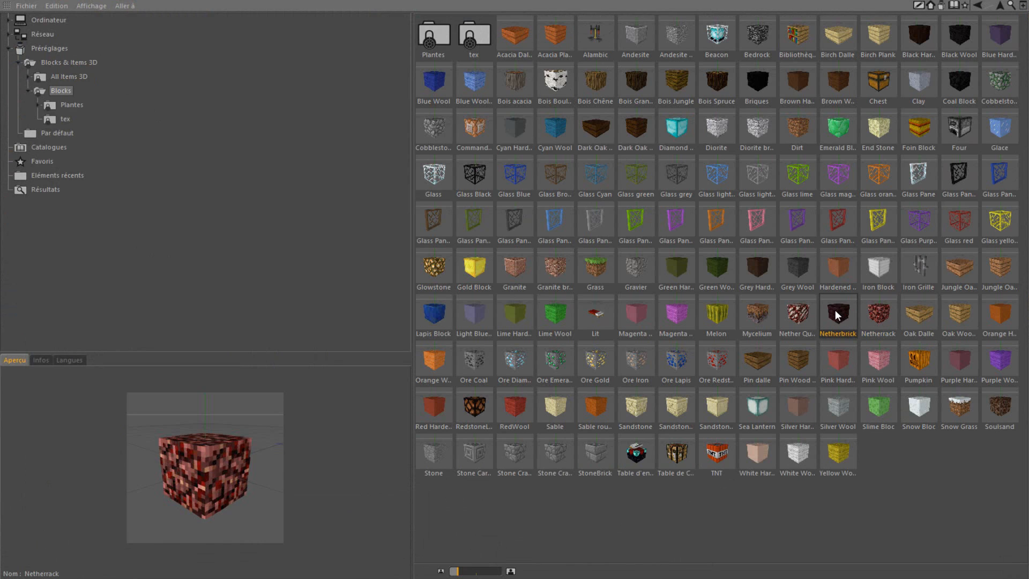
click(435, 266)
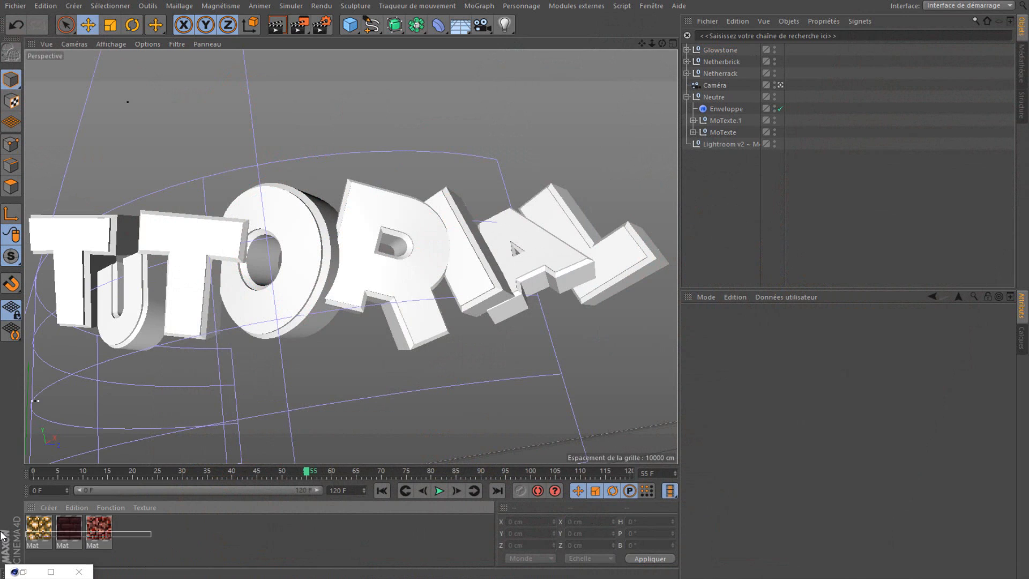
drag(1, 532, 0, 532)
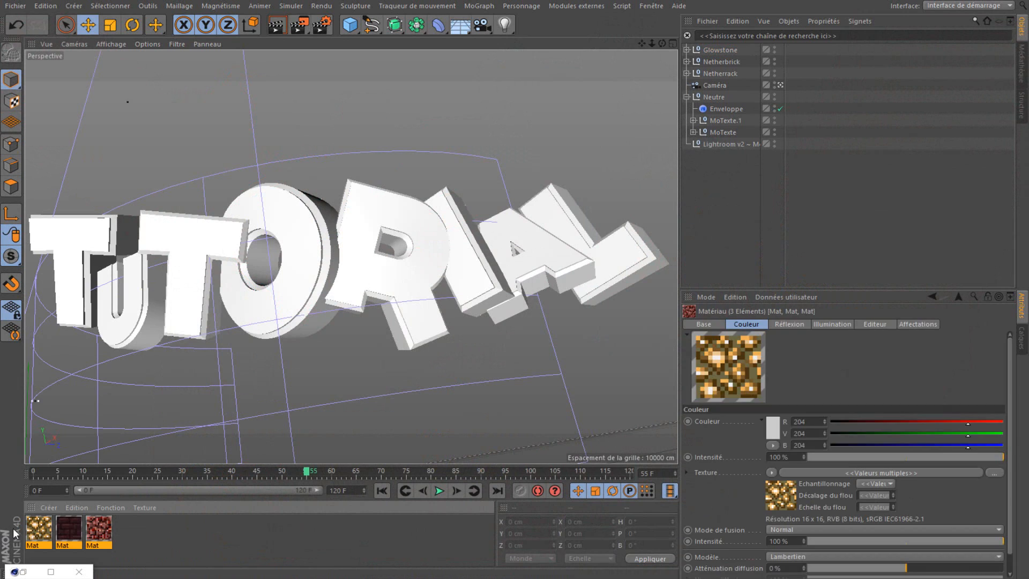
click(174, 526)
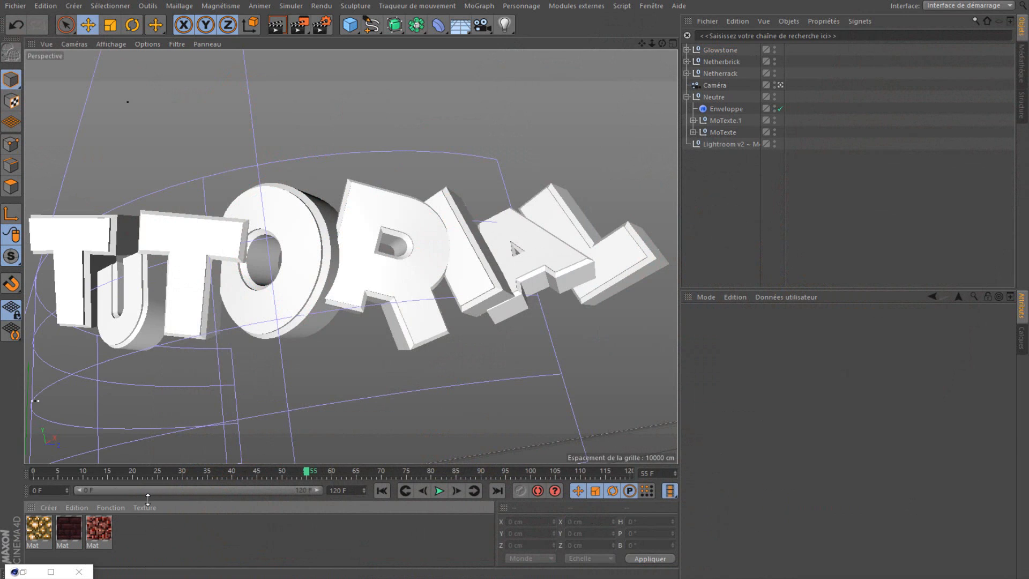
Step: Create a new material and disable its Réflexion channel
click(50, 509)
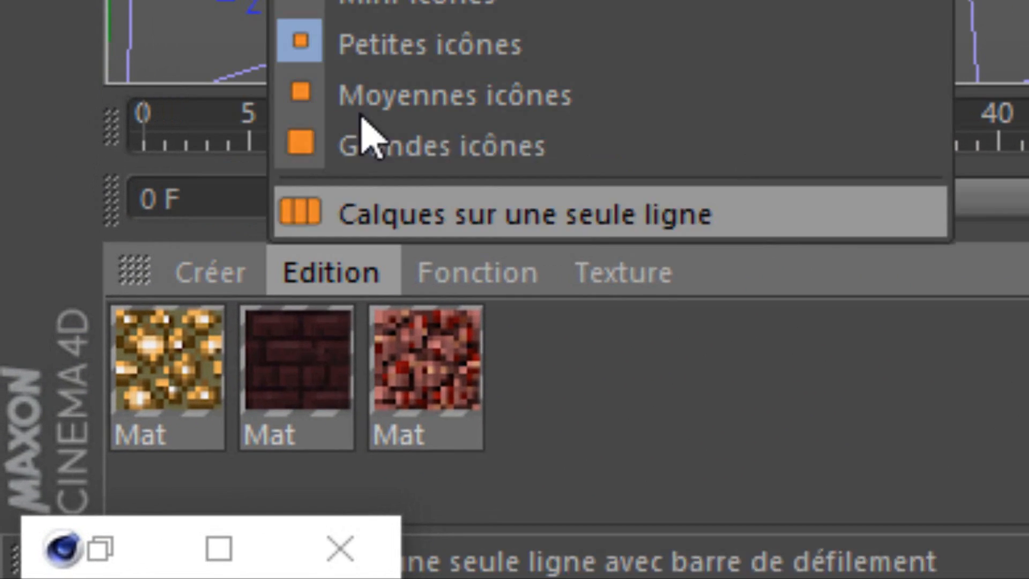
click(49, 504)
click(190, 276)
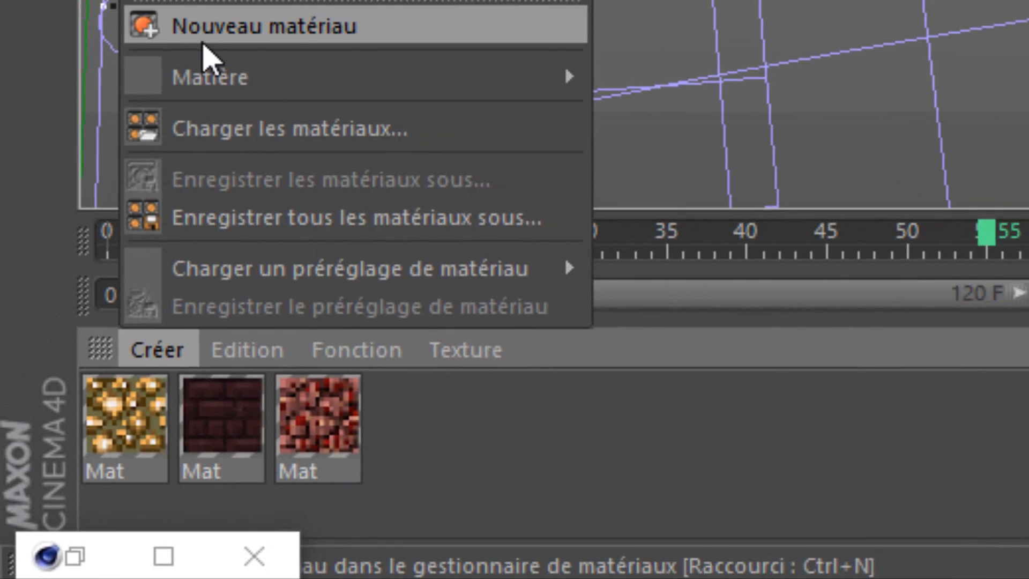
click(209, 53)
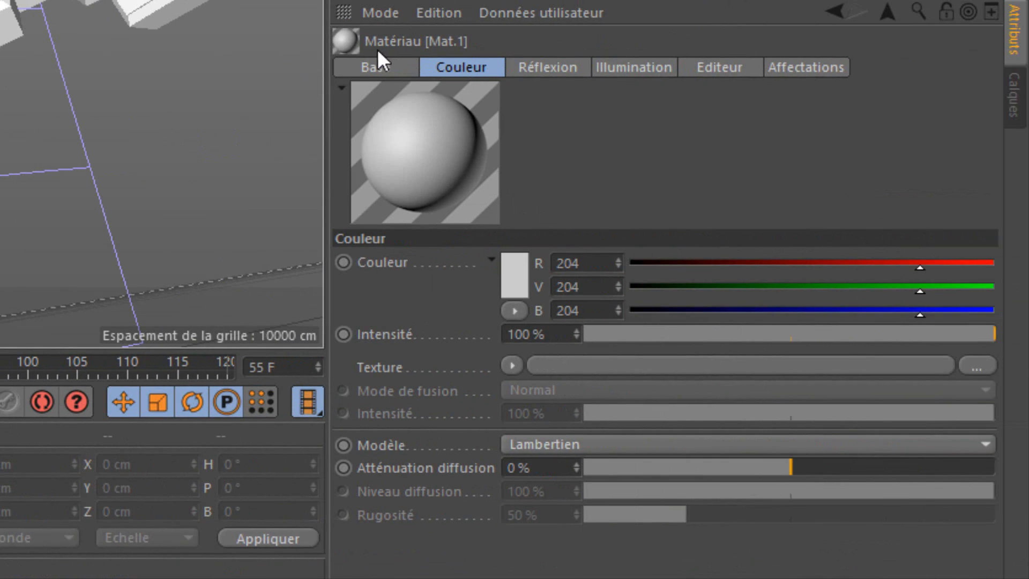
click(358, 67)
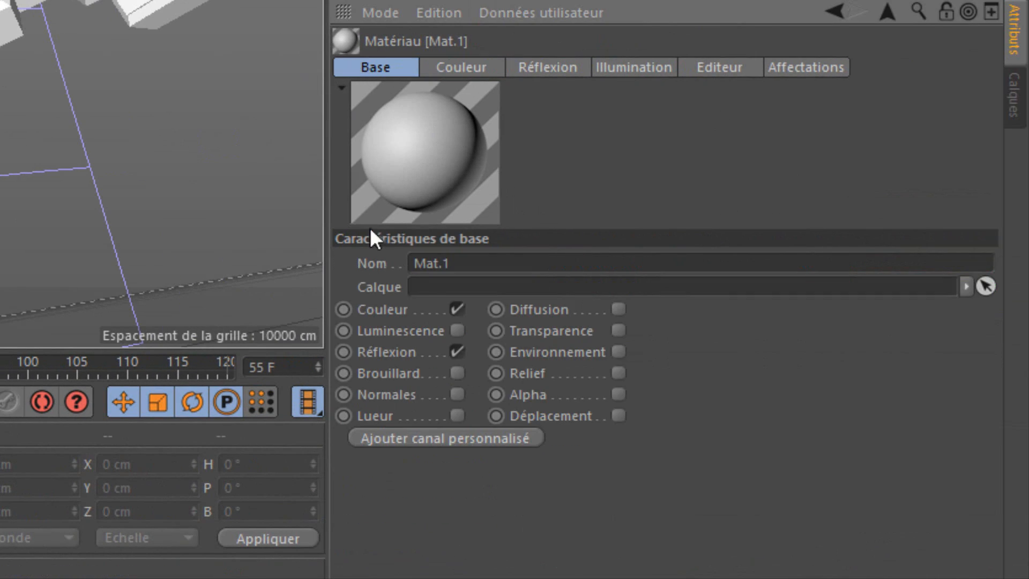
click(456, 353)
Step: Set the new material's colour to blue with R 56, V 123 and B 205
click(472, 68)
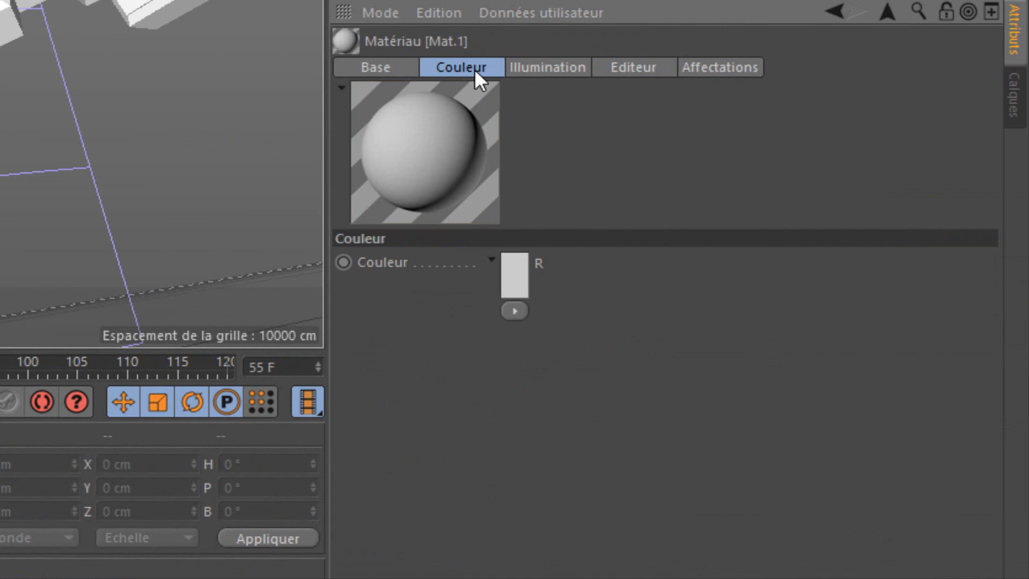
click(507, 272)
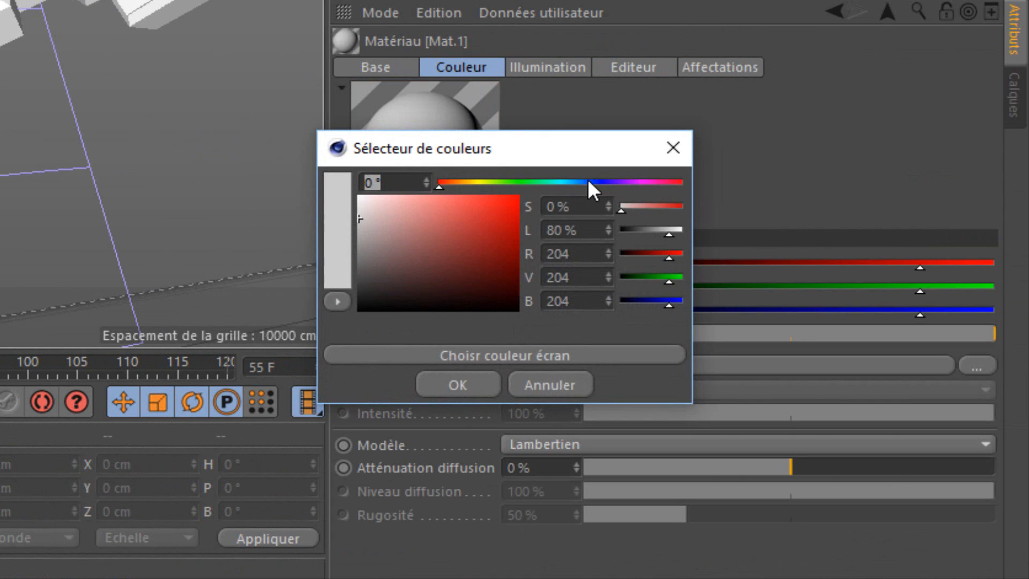
click(585, 182)
click(479, 215)
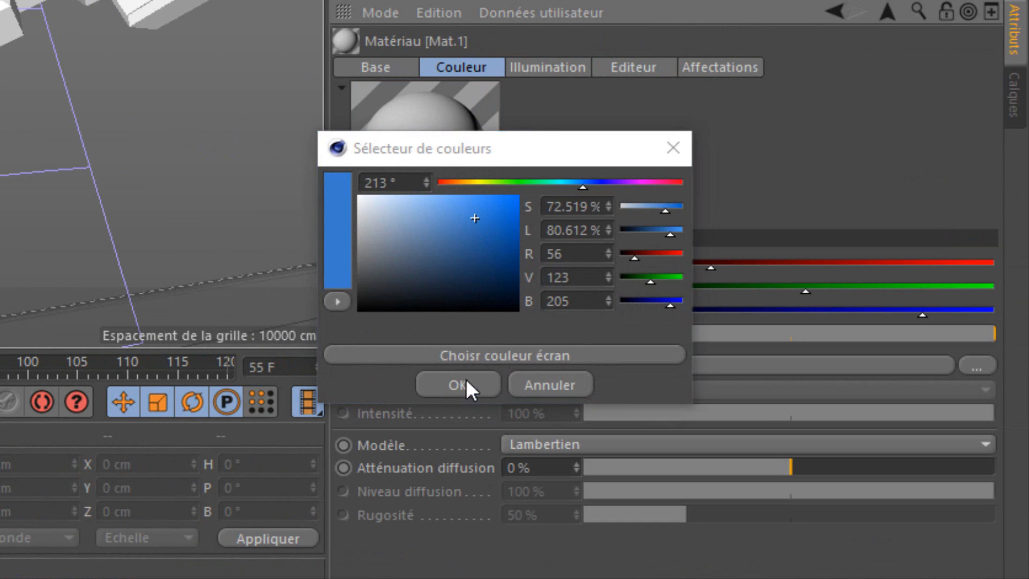
click(464, 384)
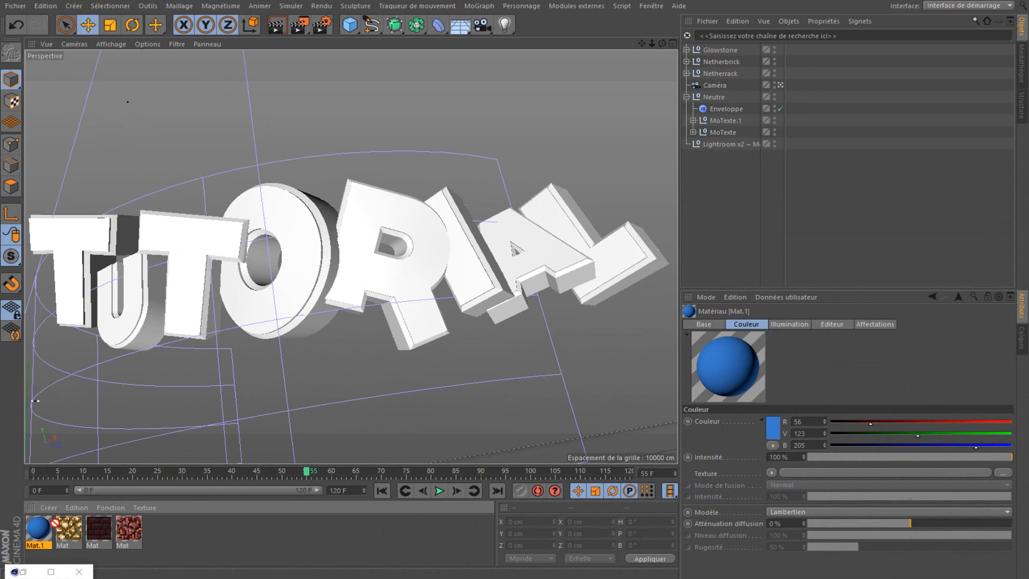
Step: Apply the blue material to the front extrusions of the first T, O, I and A, and the rear extrusions of U, second T, R and L
drag(284, 220, 301, 201)
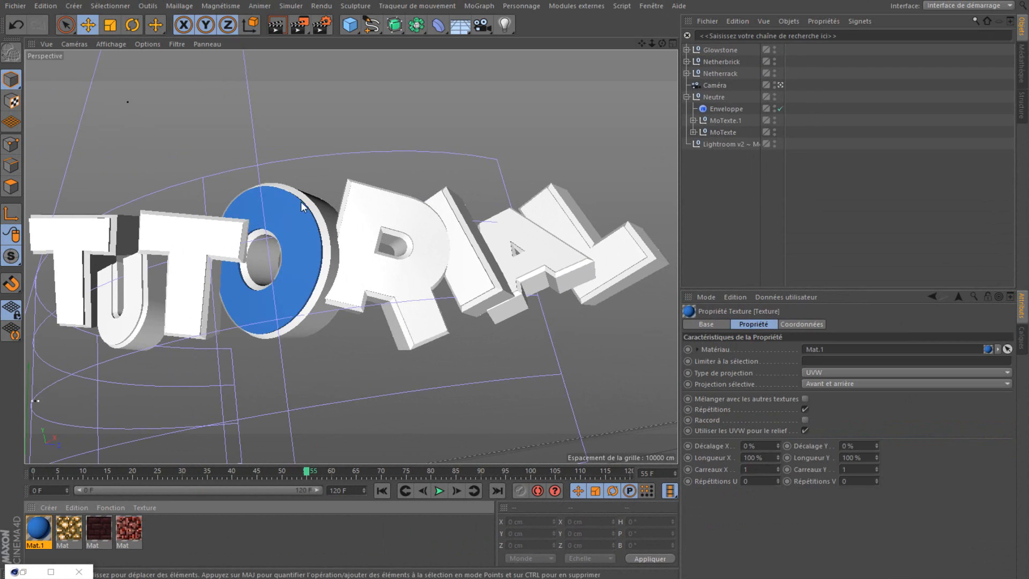
click(914, 200)
drag(39, 528, 445, 252)
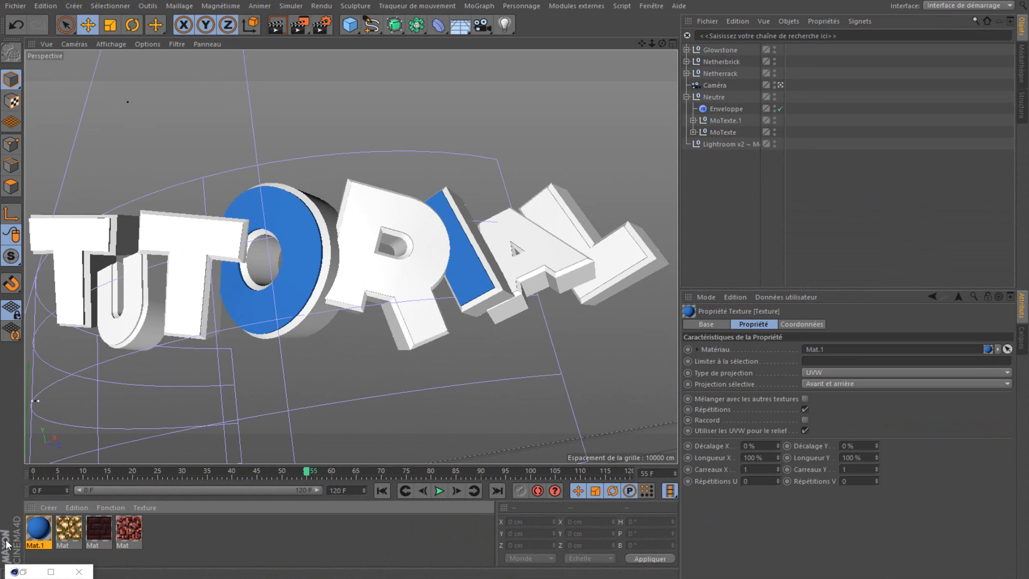
drag(40, 528, 566, 261)
drag(645, 259, 647, 260)
click(46, 58)
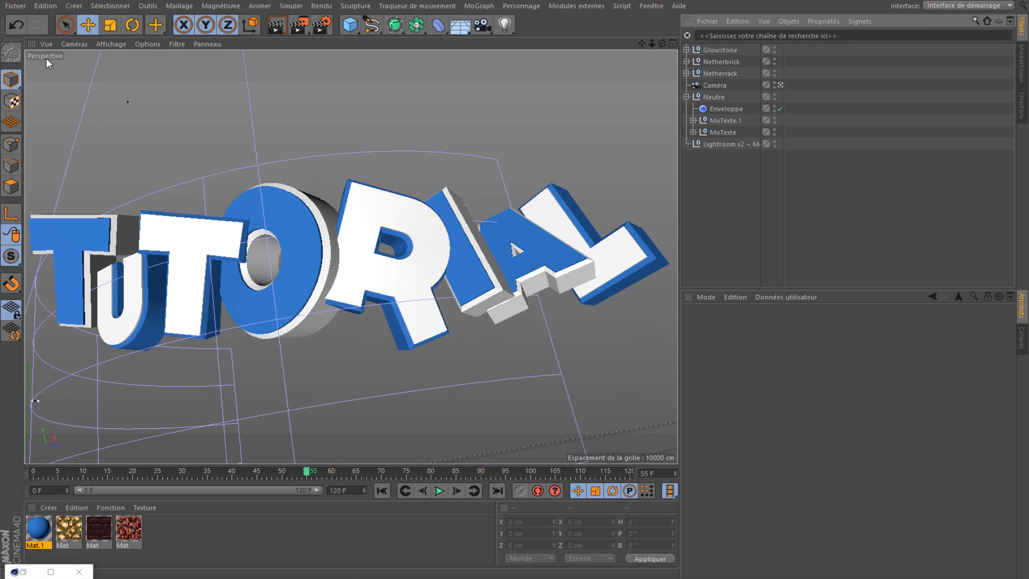
Step: Undo the blue material's assignments to the letters and its colour change
click(16, 24)
click(16, 24)
click(16, 25)
click(16, 24)
click(16, 24)
click(17, 24)
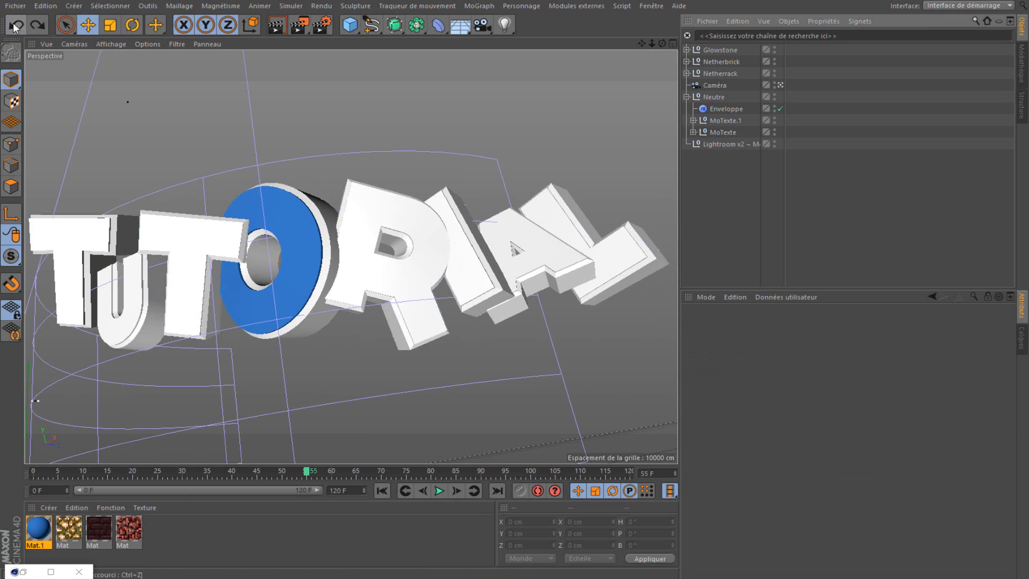
click(16, 25)
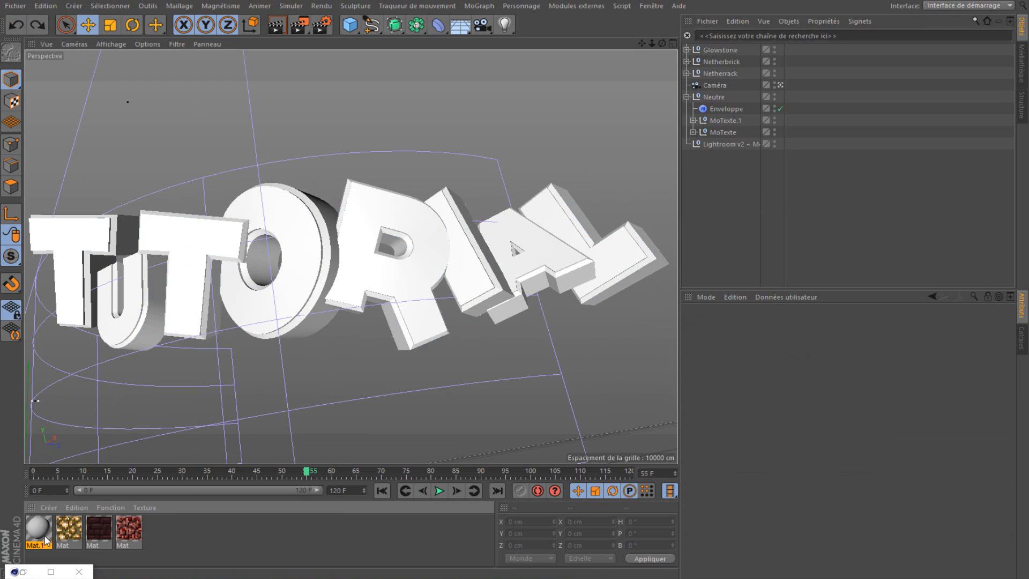
Step: Delete the unused new material from the material collection
key(Delete)
drag(194, 527, 5, 532)
click(284, 547)
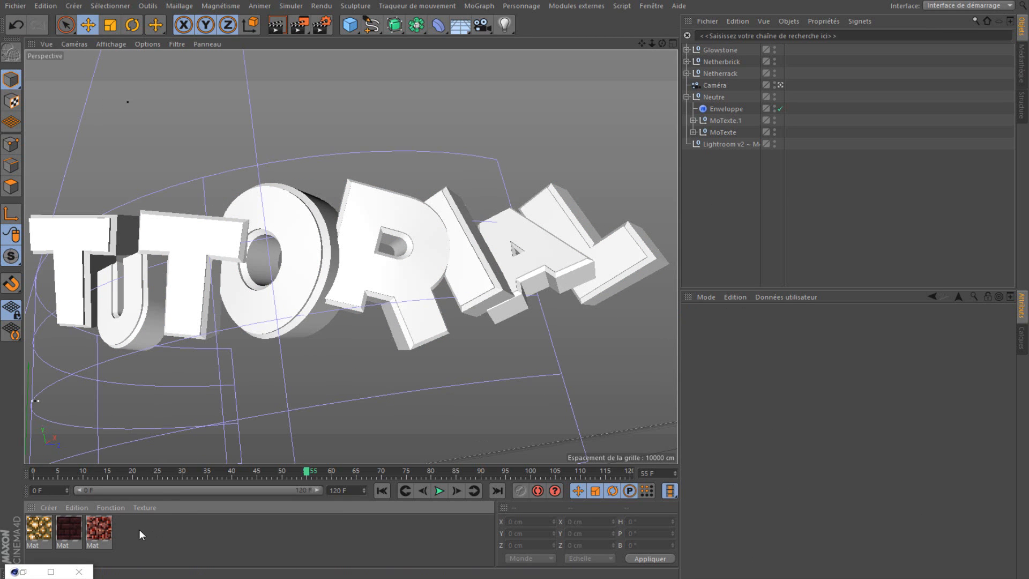
Step: Try the netherrack material on the front face of the letter R and open the material's settings
click(105, 530)
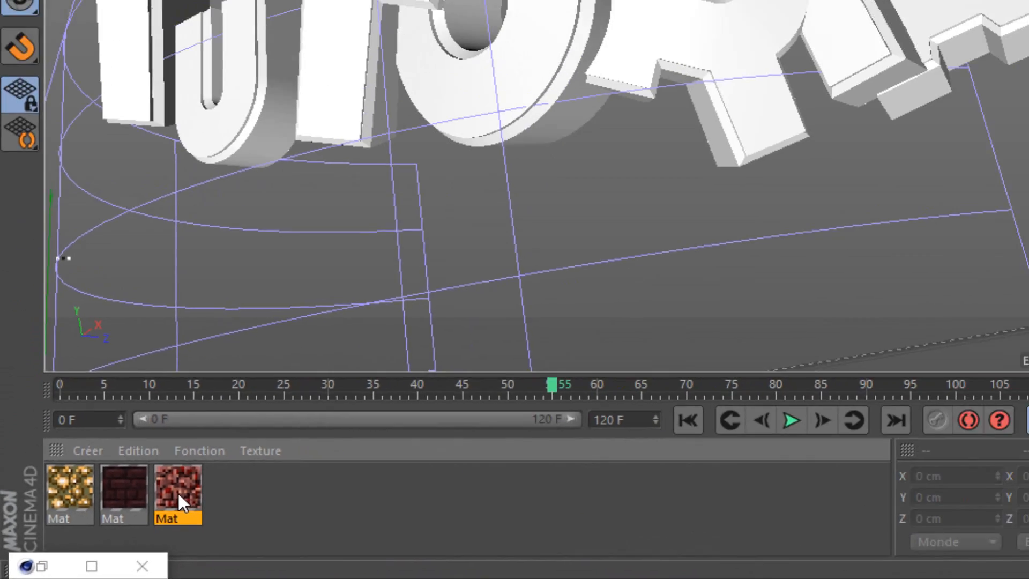
drag(178, 493, 663, 20)
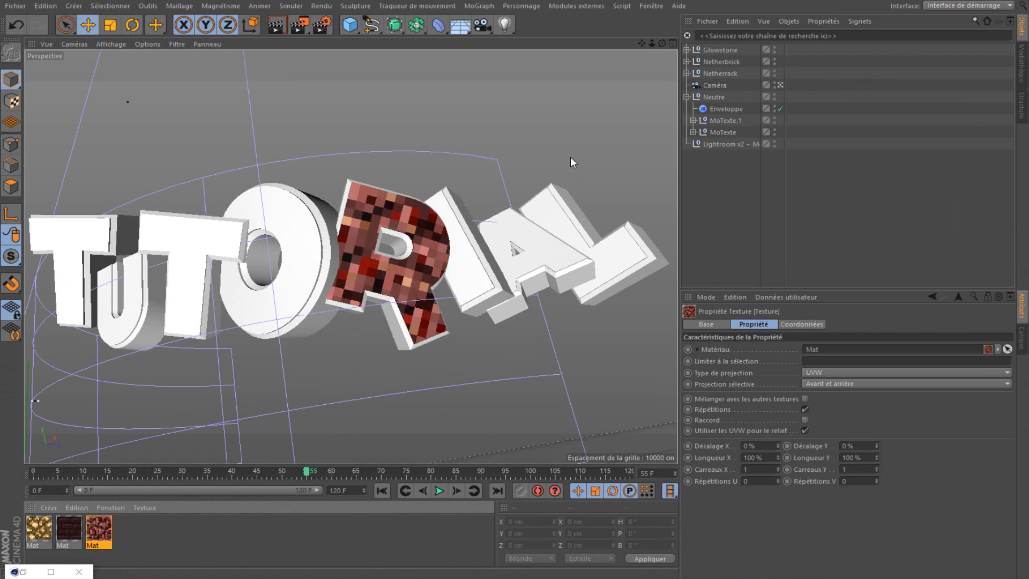
click(834, 202)
click(330, 28)
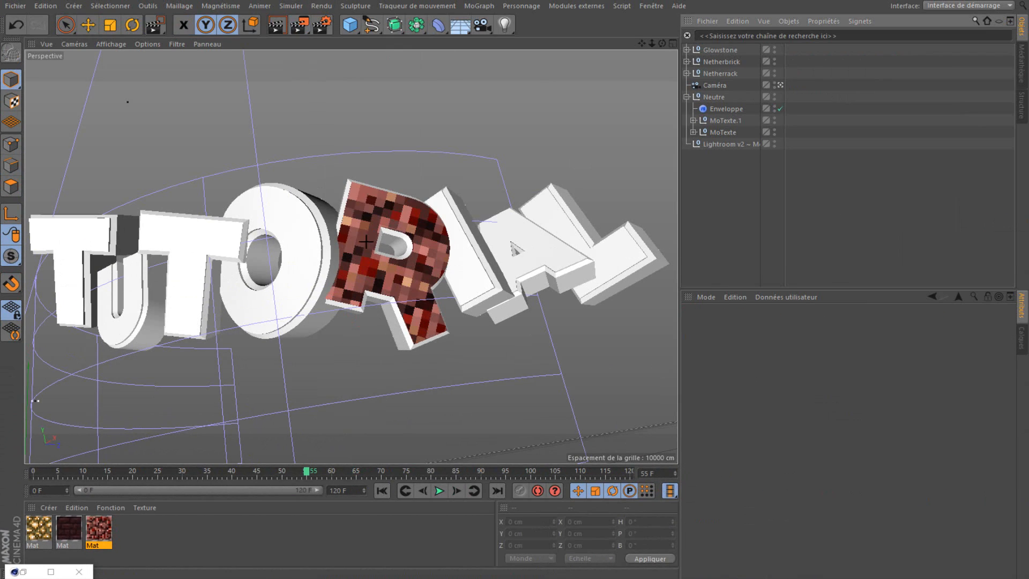
drag(363, 242, 454, 292)
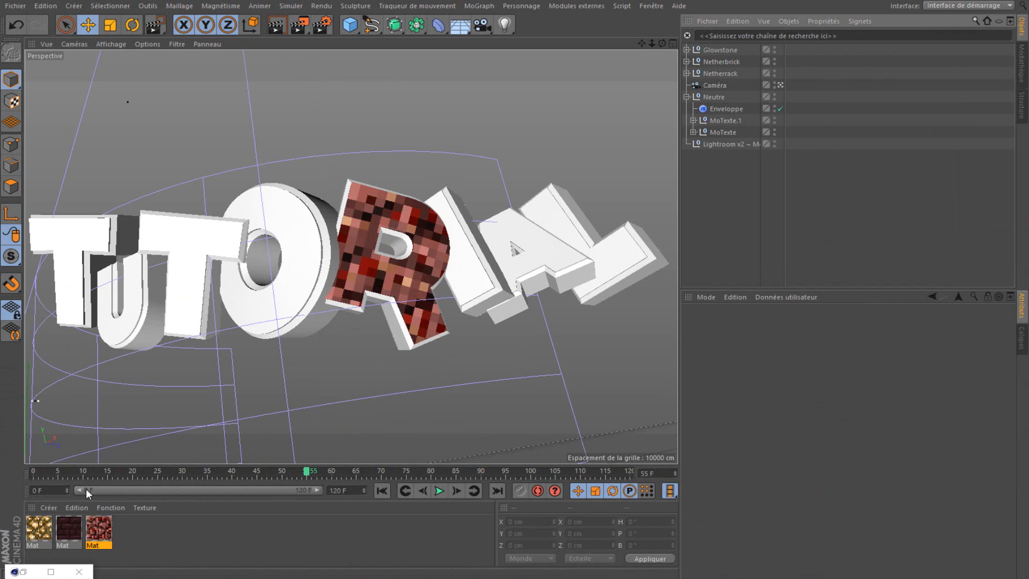
click(77, 542)
click(95, 540)
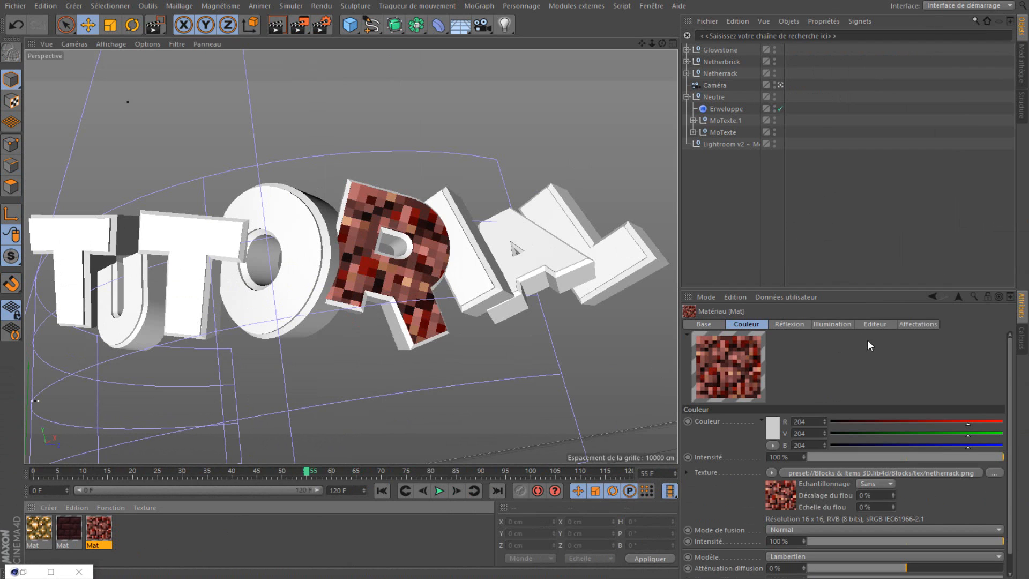
Step: Undo the netherrack material's assignment to the letter R
click(17, 25)
click(18, 26)
click(171, 540)
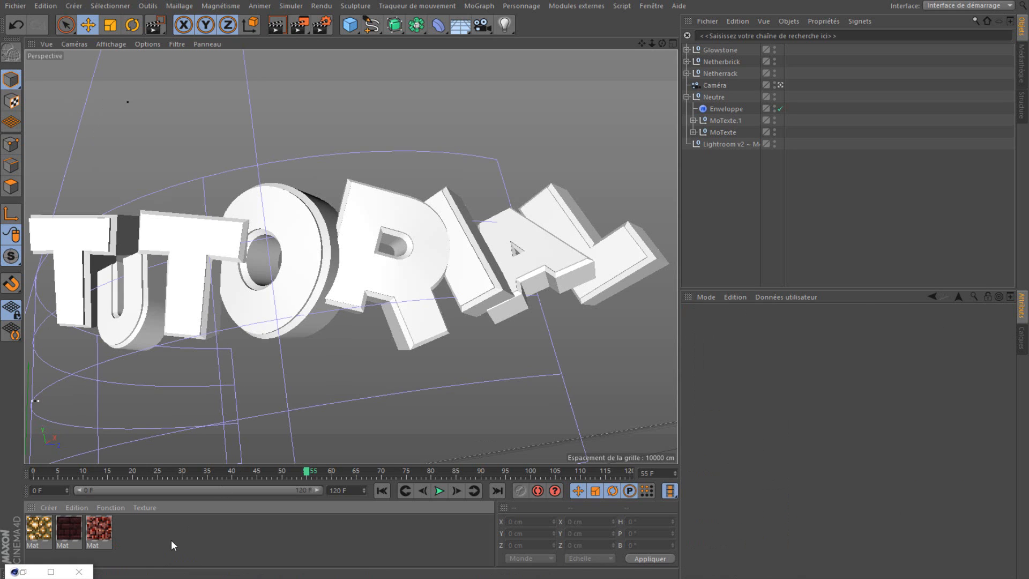
Step: Disable the Réflexion channel of the netherrack material
click(106, 533)
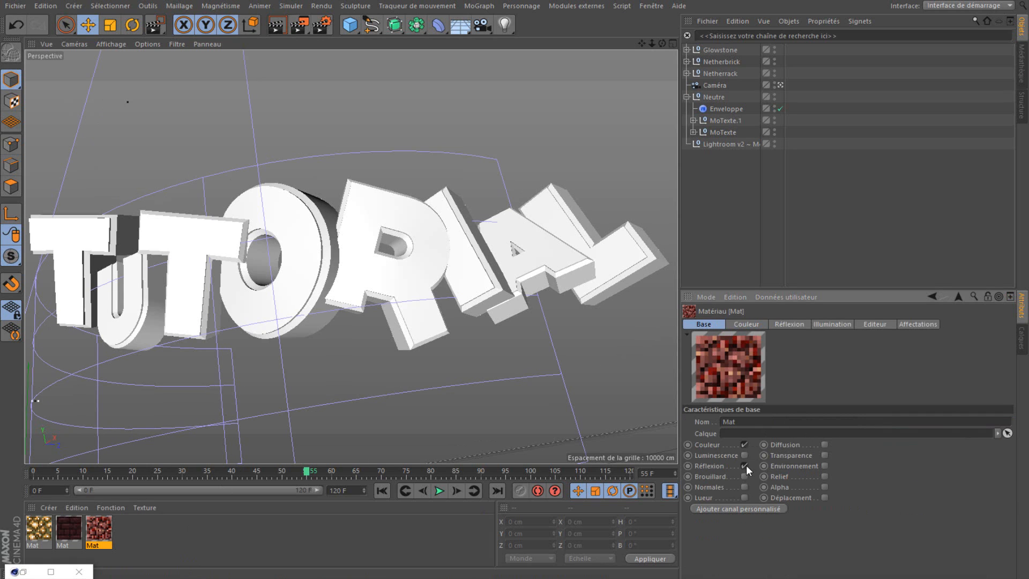
click(744, 466)
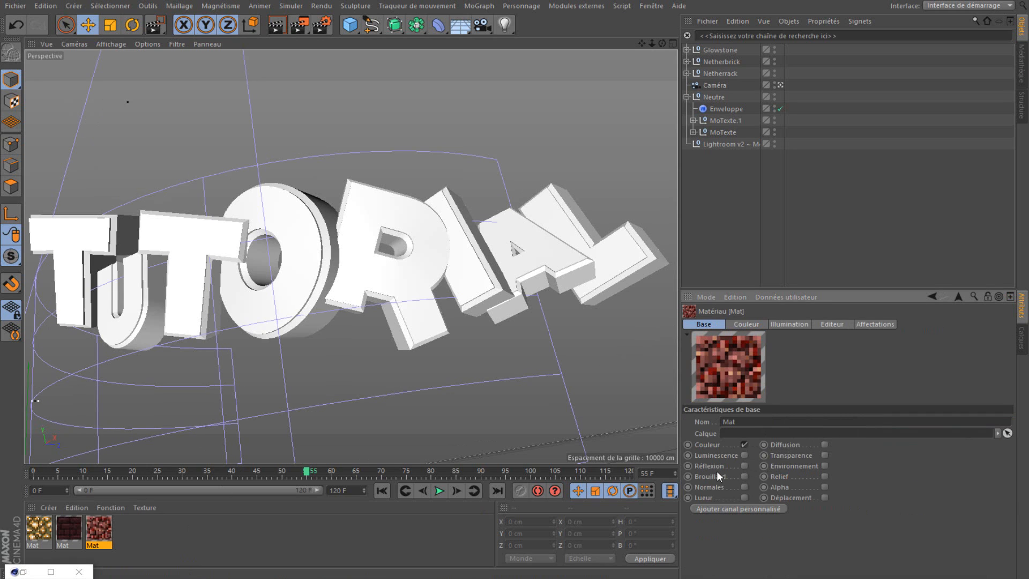
click(281, 546)
Step: Try the reflection-free netherrack material on the front of the R and undo its assignment
drag(379, 244, 407, 268)
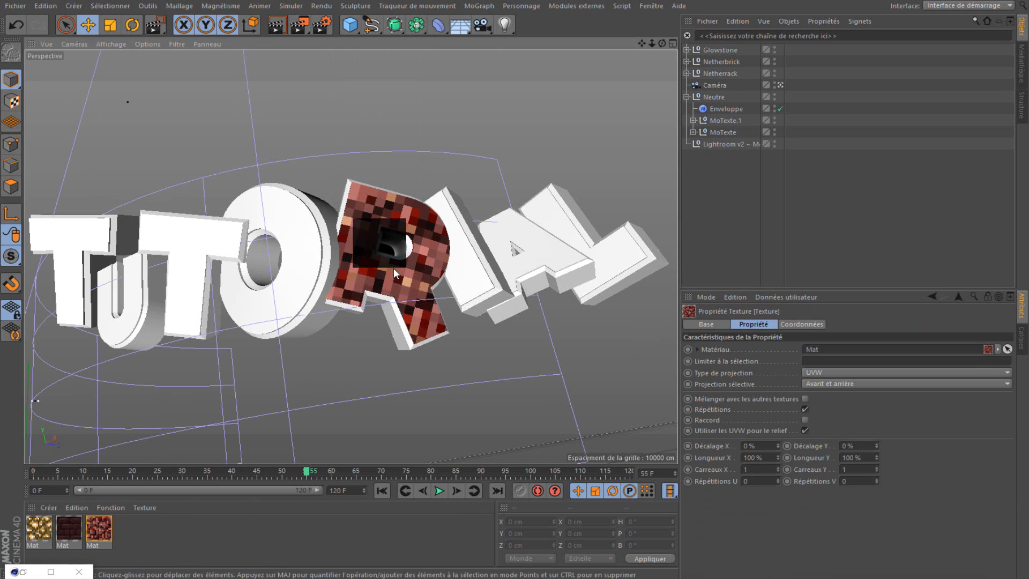
drag(789, 212, 853, 223)
click(15, 27)
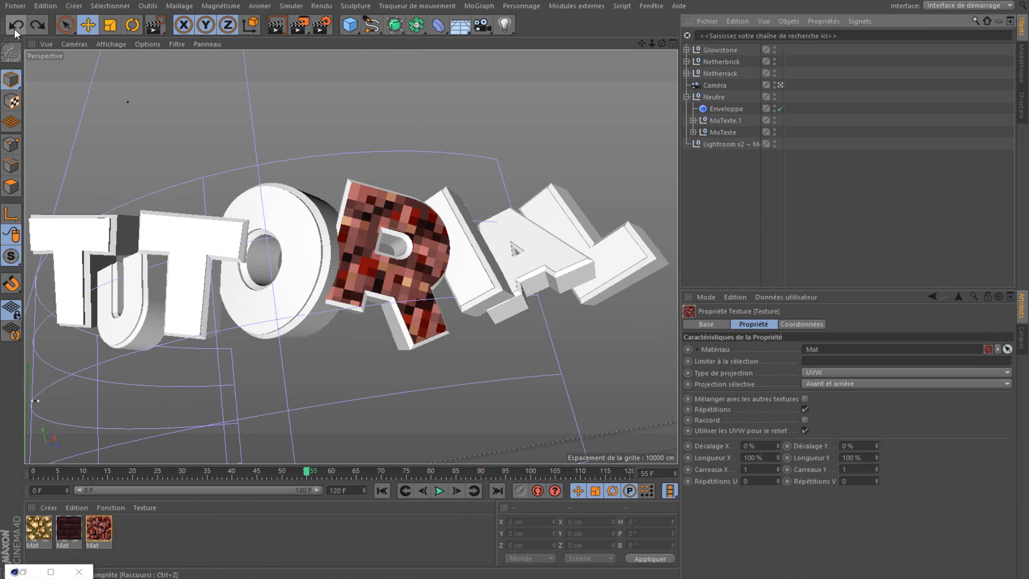
click(15, 27)
Step: Apply the netherrack material to the front face of the letter R
click(97, 530)
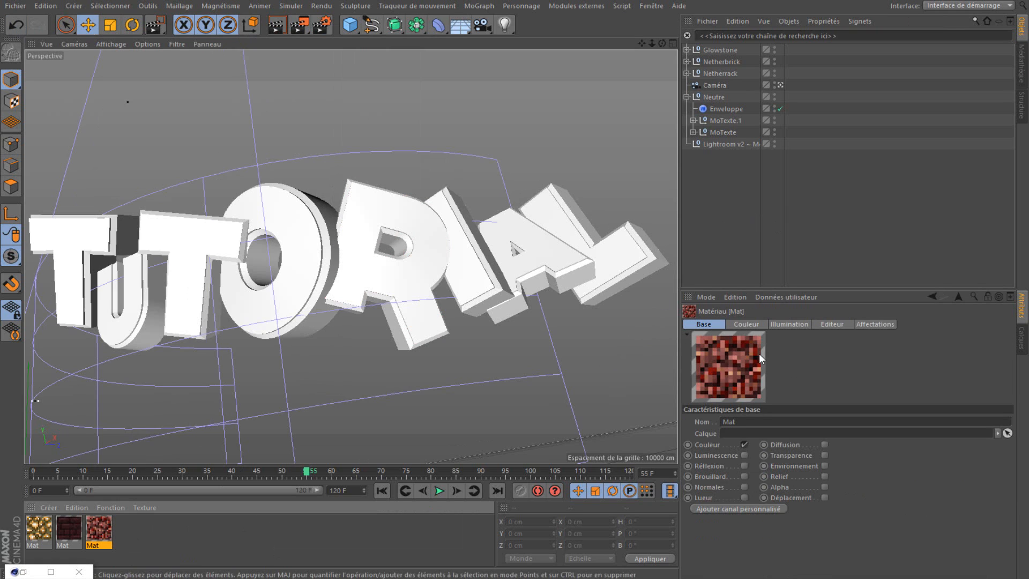
click(236, 529)
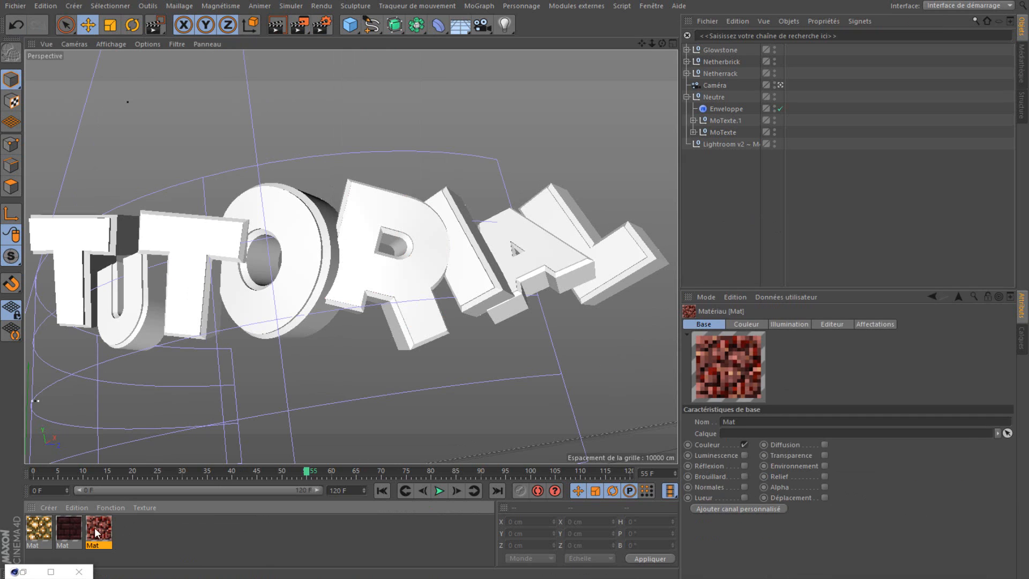
click(729, 322)
click(715, 324)
drag(96, 539, 360, 242)
click(126, 538)
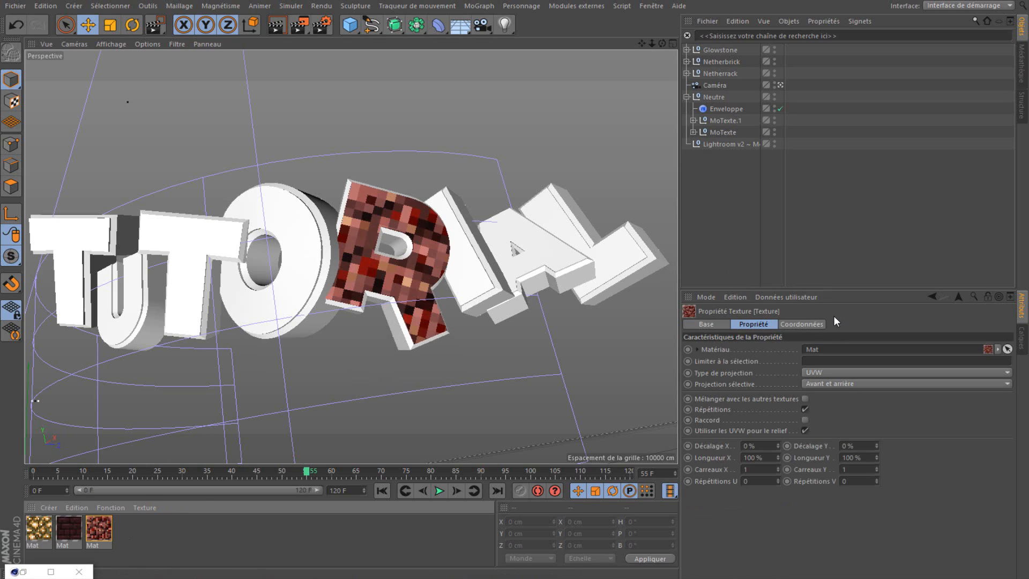
Step: Set the projection type of the R's netherrack texture to Cubique
click(815, 370)
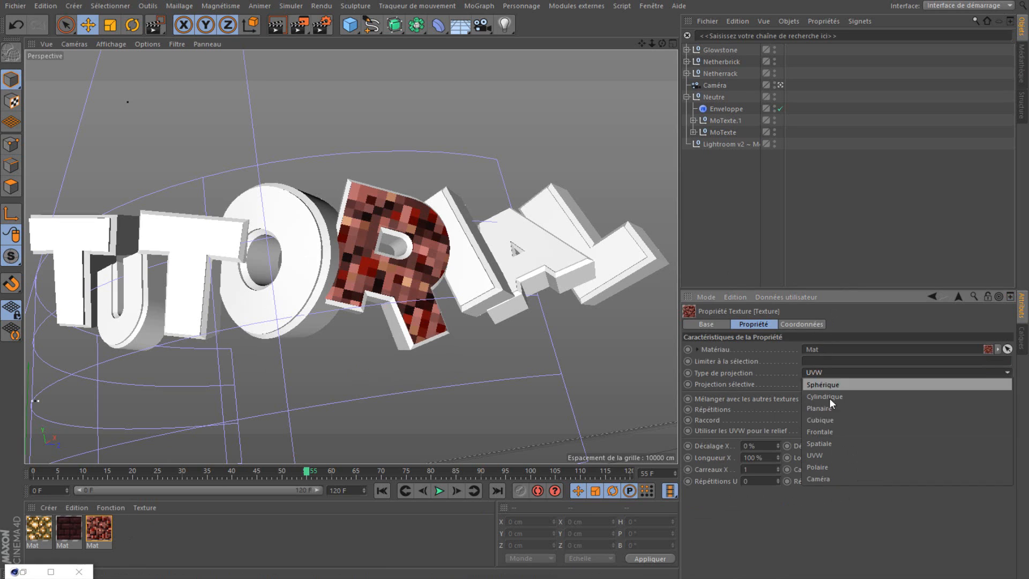
click(831, 416)
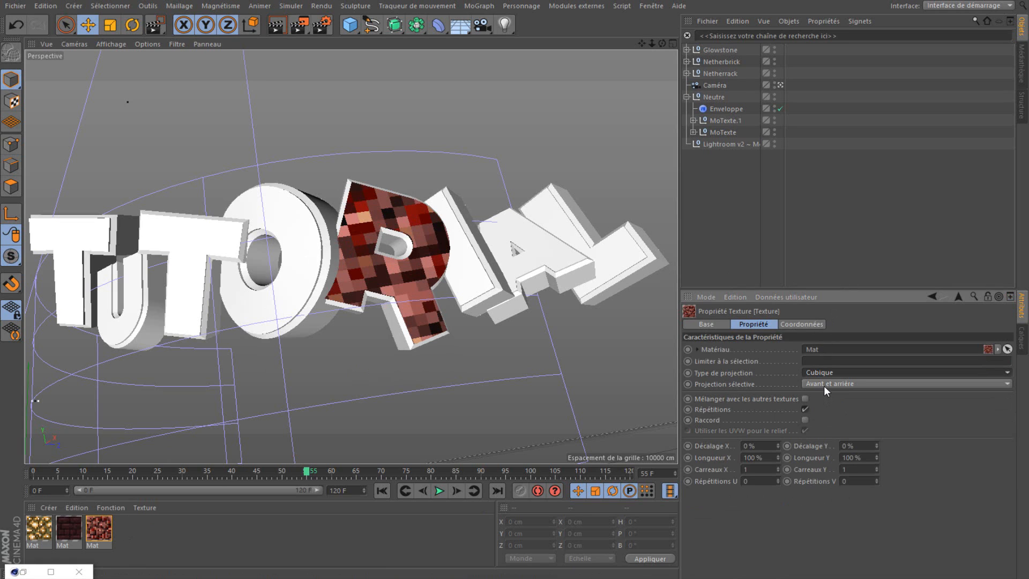
click(824, 371)
click(755, 369)
Step: Set Longueur X and Longueur Y of the R's netherrack texture to 50 %
double_click(756, 457)
text(50)
key(Return)
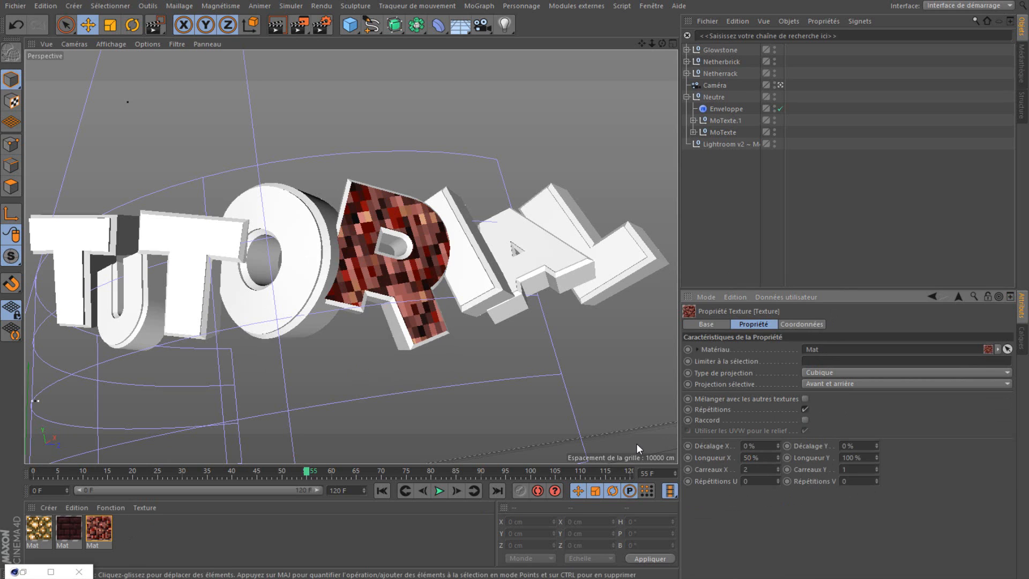
drag(877, 456, 671, 426)
click(16, 25)
text(50)
key(Return)
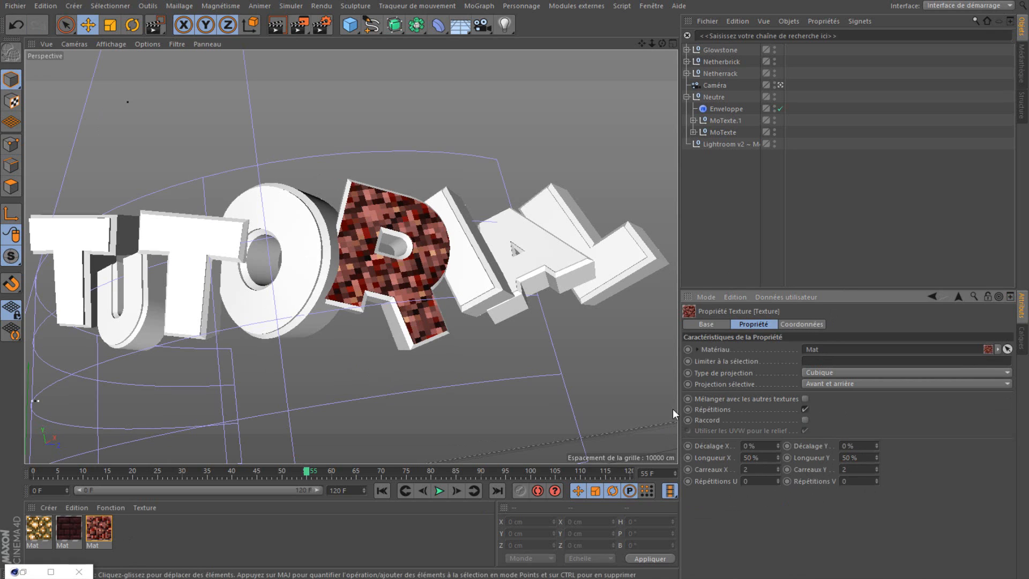
Step: Reselect the R's netherrack texture tag and set its Longueur X and Longueur Y to 100 %
click(884, 214)
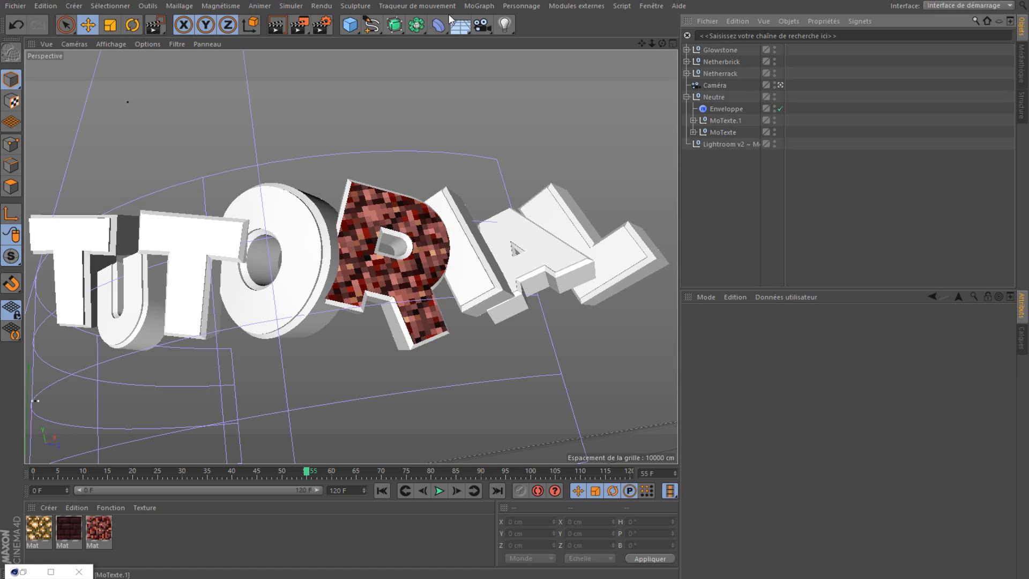
click(15, 26)
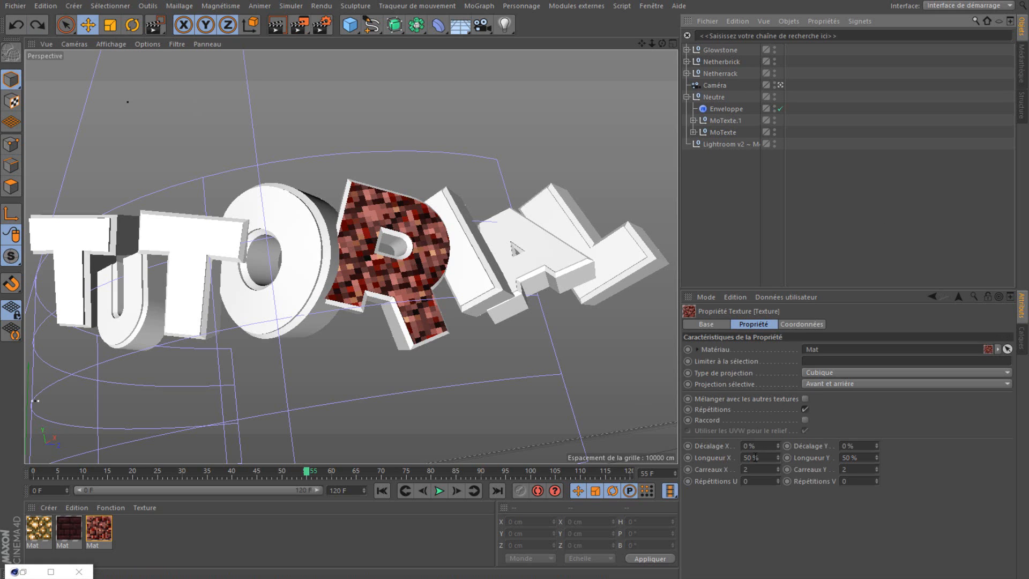
click(767, 458)
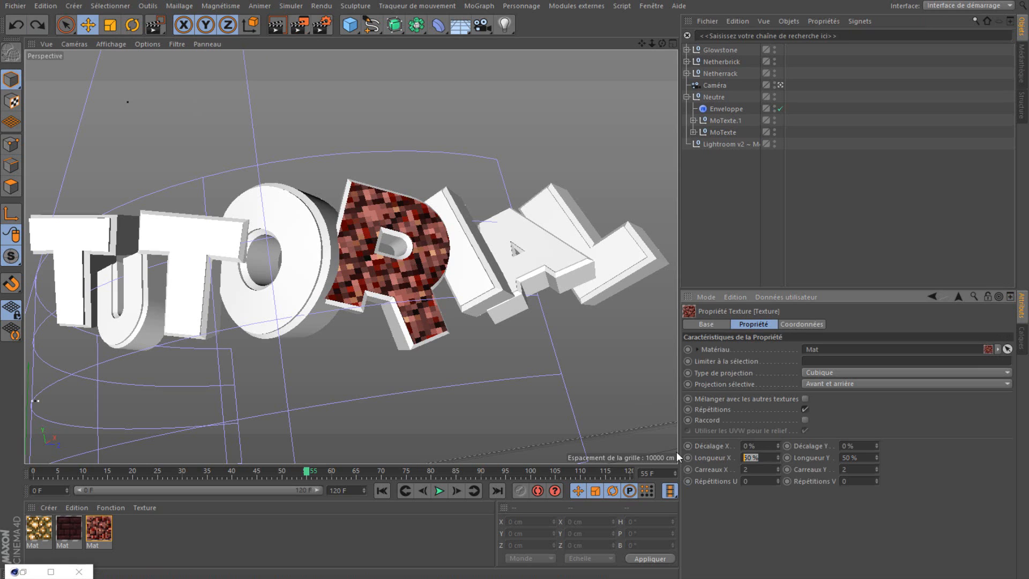
text(100)
key(Return)
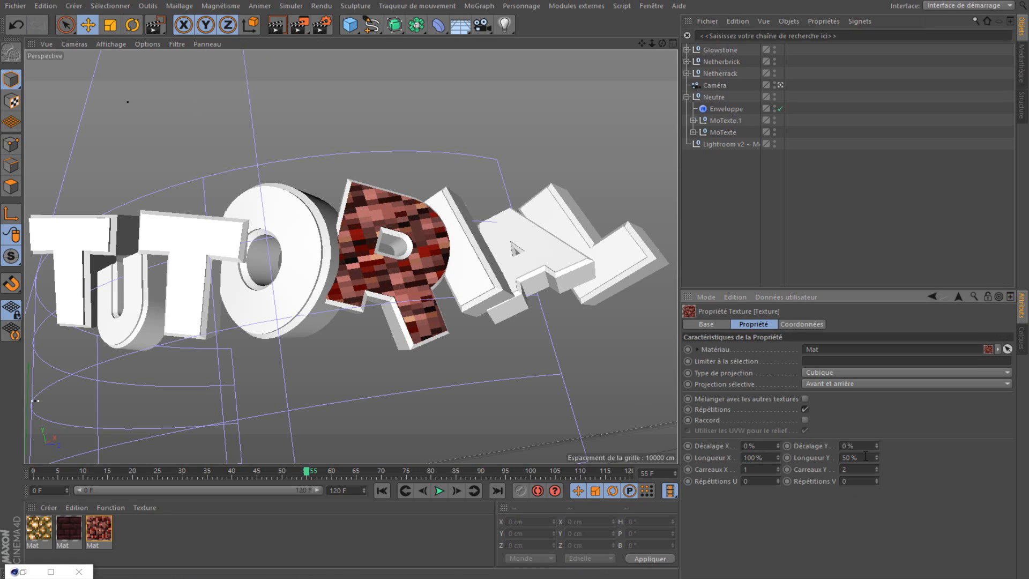
text(100)
key(Return)
Step: Set the projection type of the R's netherrack texture to UVW
click(879, 373)
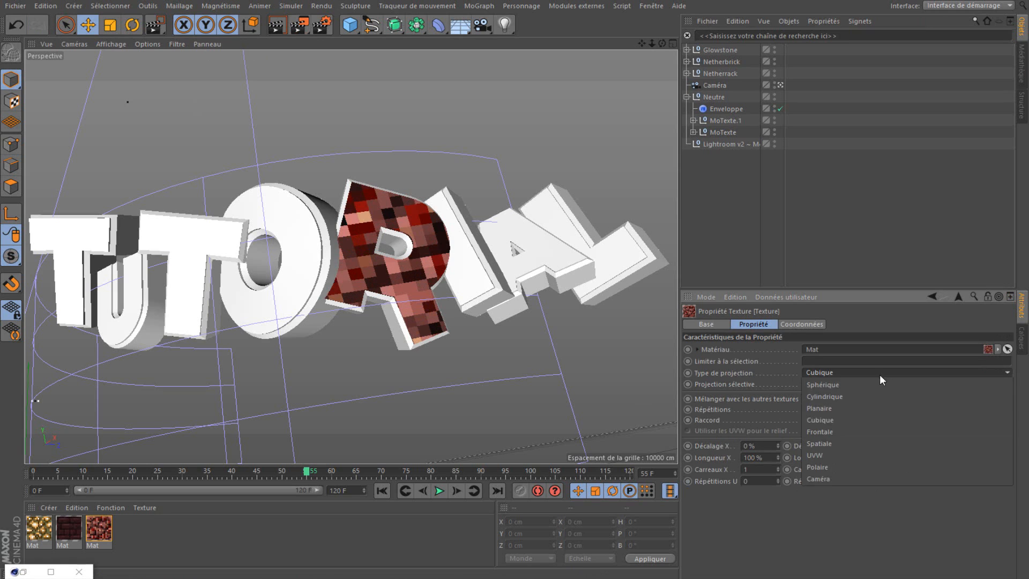
click(844, 454)
click(383, 313)
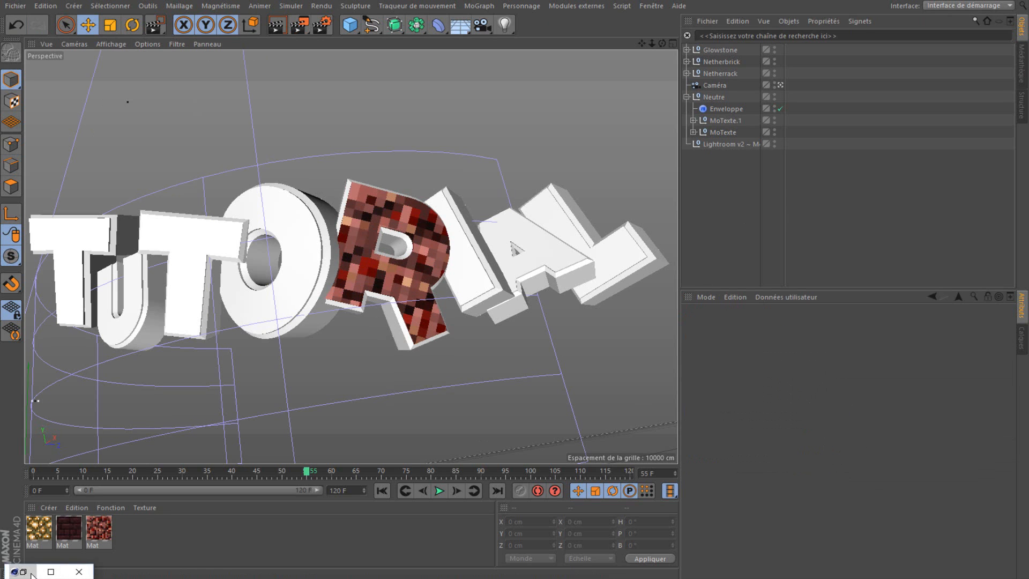
Step: Add the Gold Block model to the scene from the separate library window
click(51, 572)
click(472, 271)
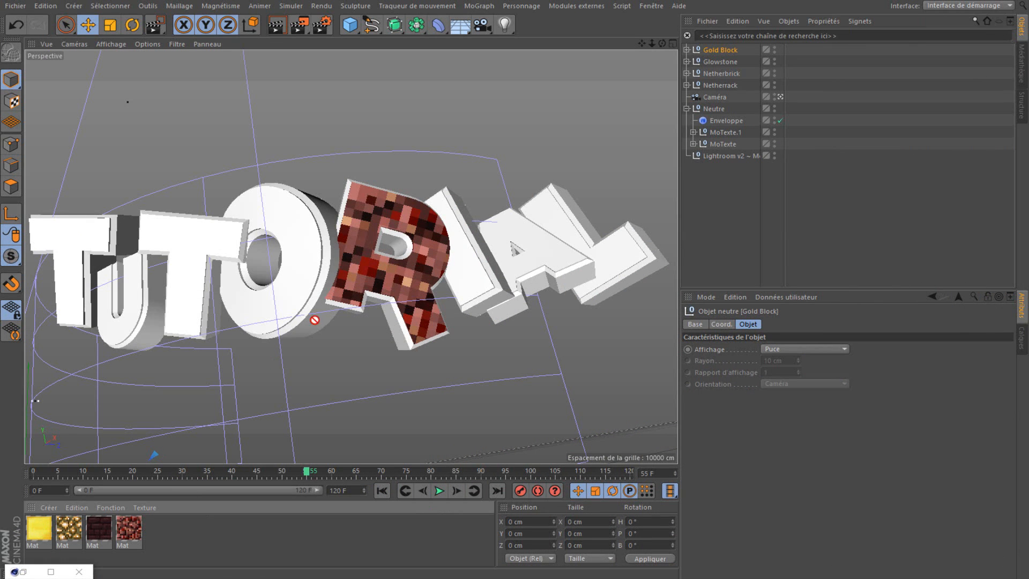
Step: Try the gold material with Cubique projection on the front face of the O, and undo it
drag(38, 528, 273, 258)
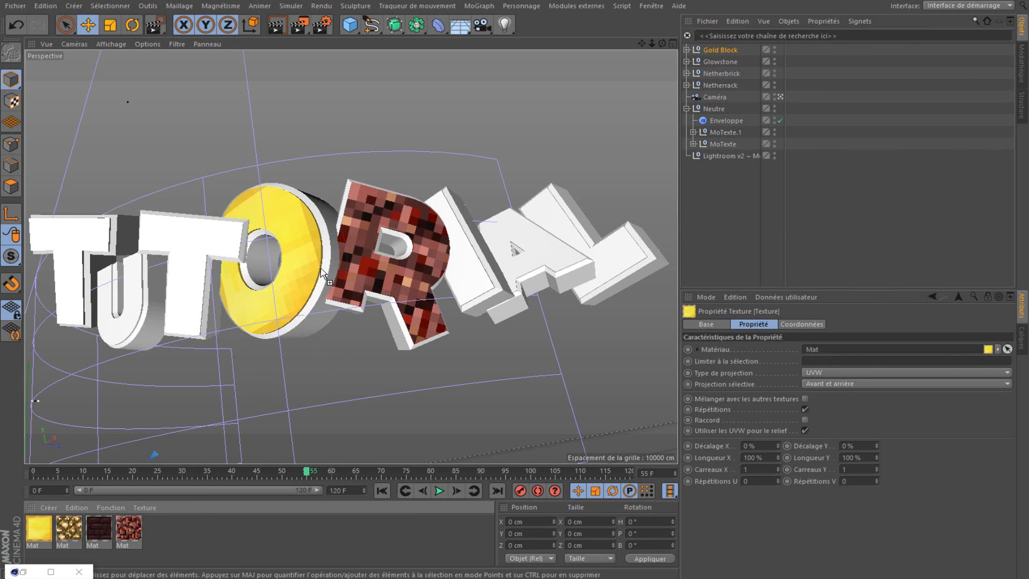
click(854, 372)
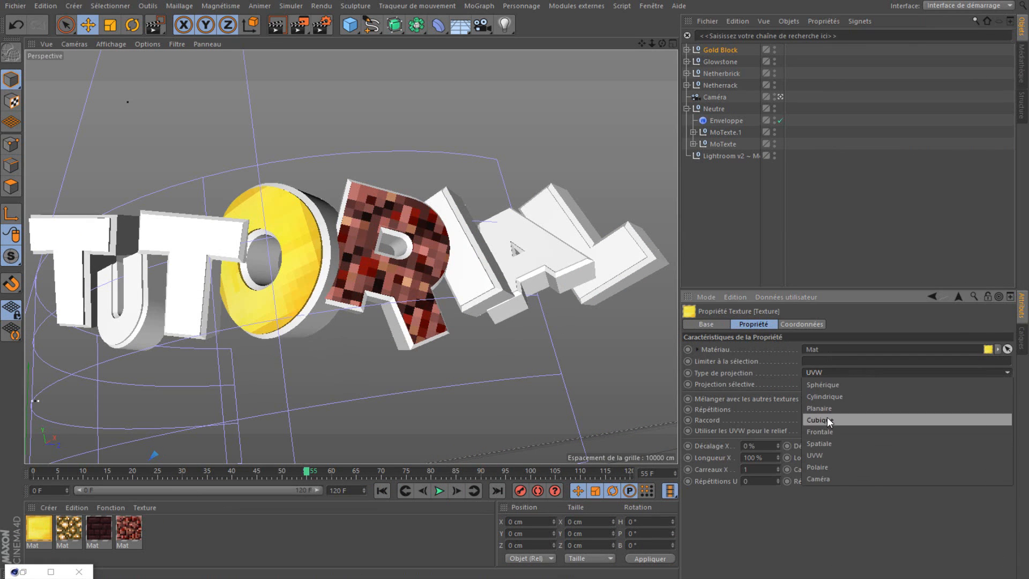
click(831, 419)
click(17, 25)
click(16, 24)
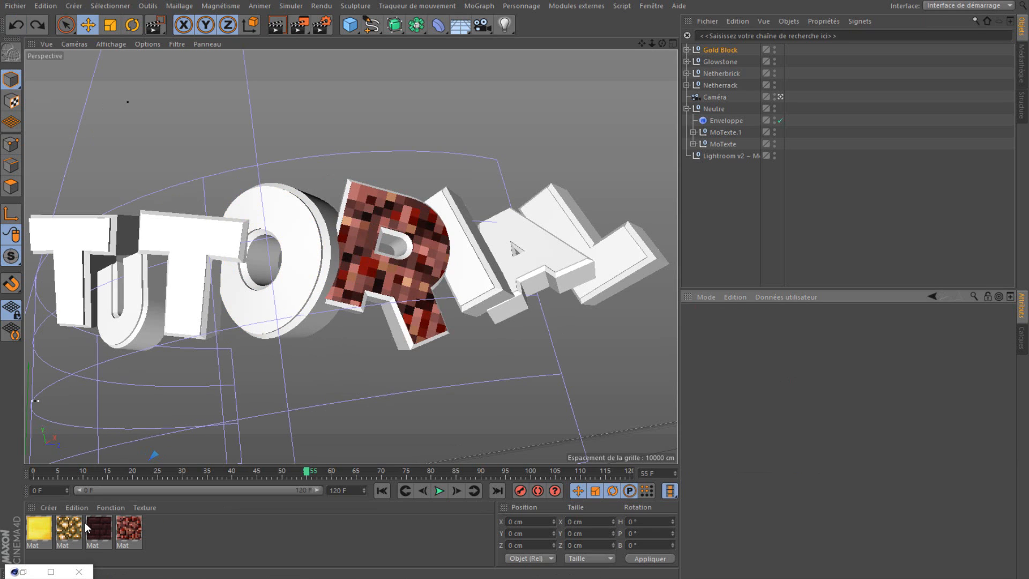
Step: Delete the yellow gold material from the material collection
click(38, 529)
key(Delete)
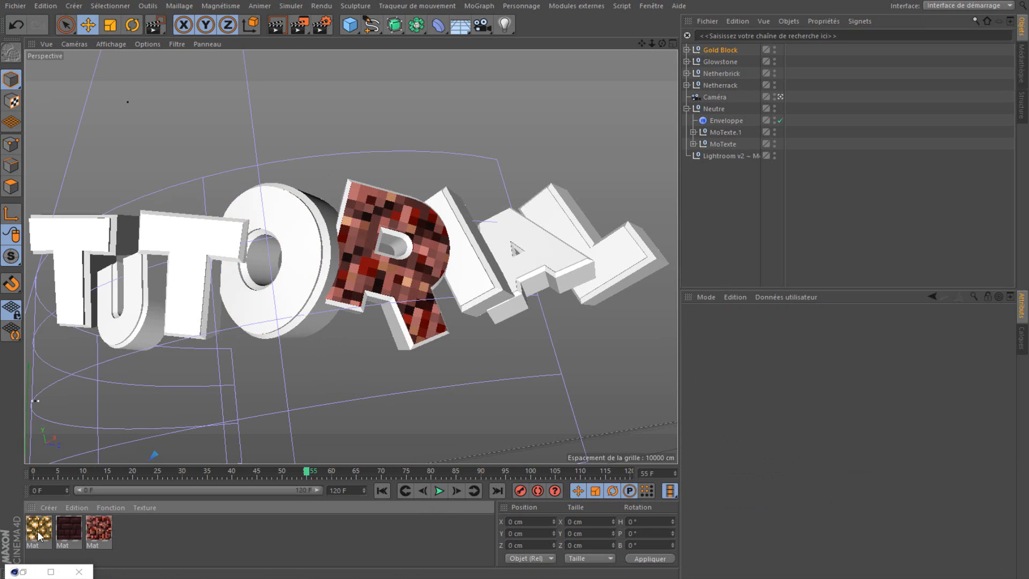
click(96, 538)
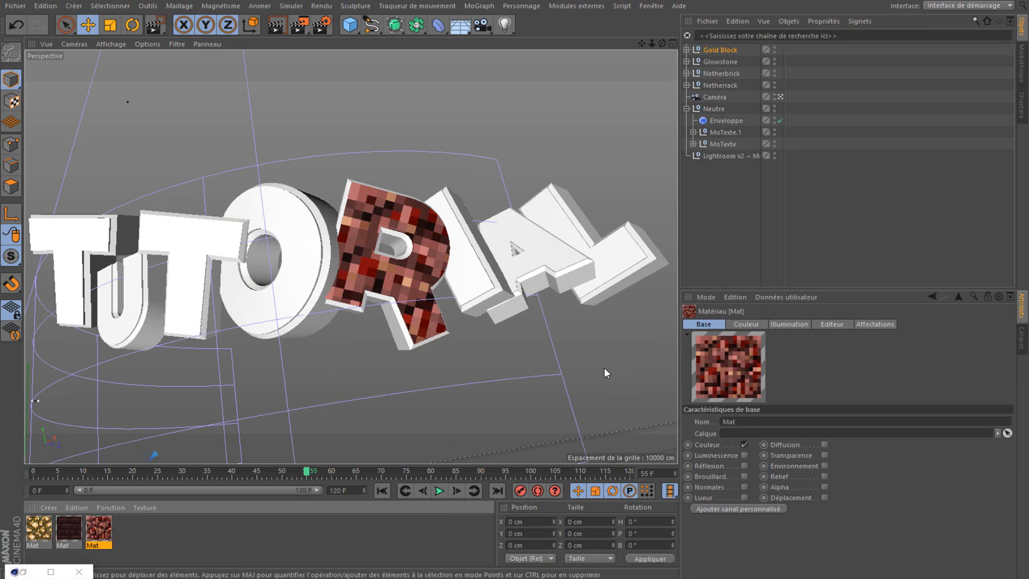
click(140, 539)
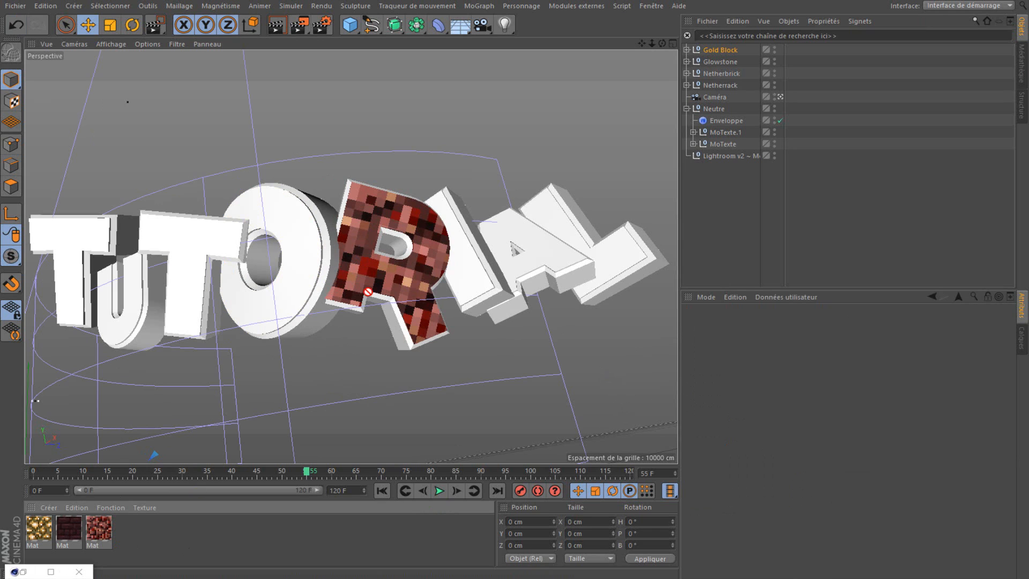
Step: Apply the netherbrick material to the lettering and set its projection type to Cubique
drag(367, 292, 309, 309)
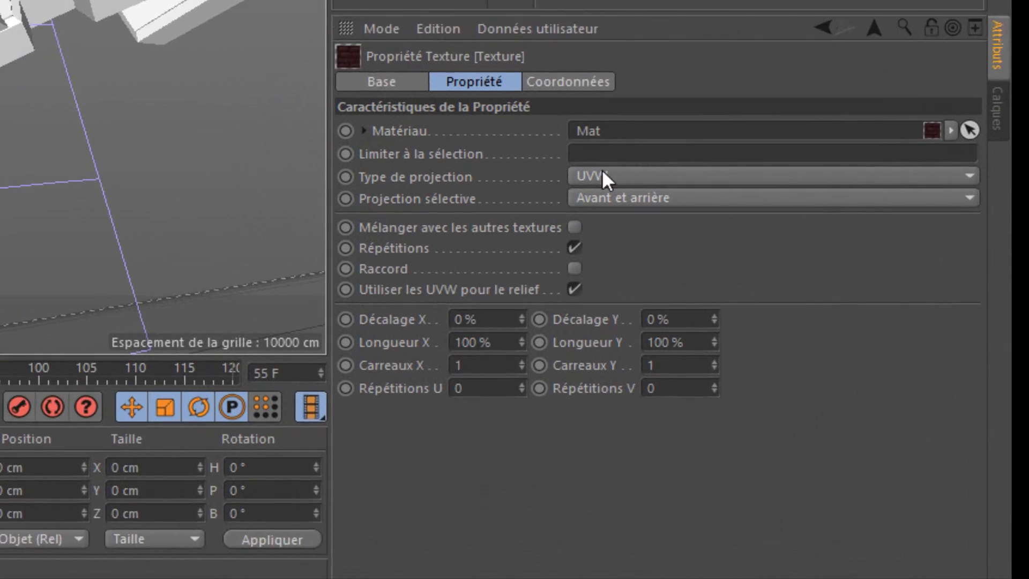
click(609, 179)
click(619, 271)
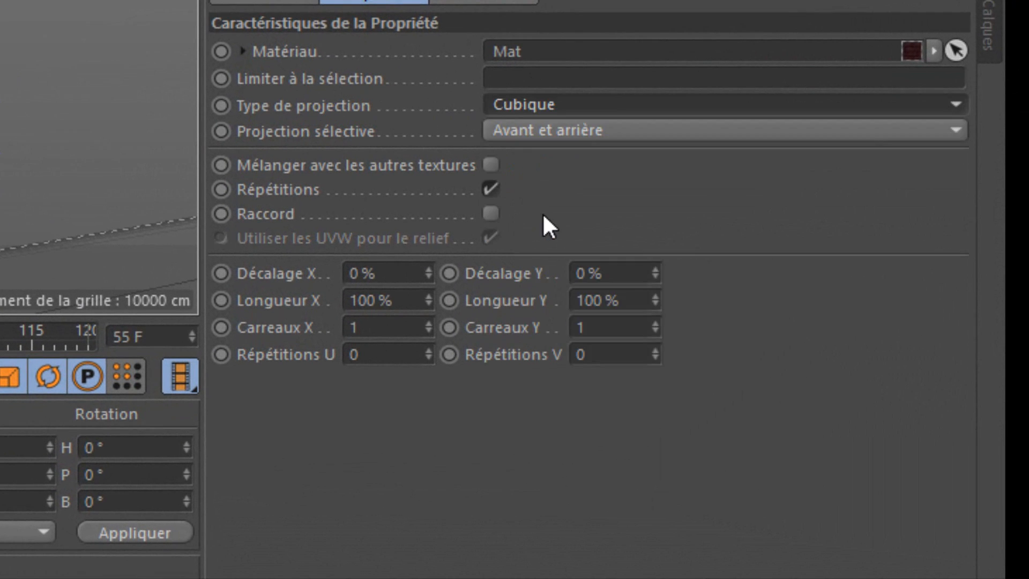
Step: Set the netherbrick texture's X length and Y length to 50 %, and deselect the texture
click(374, 300)
text(540)
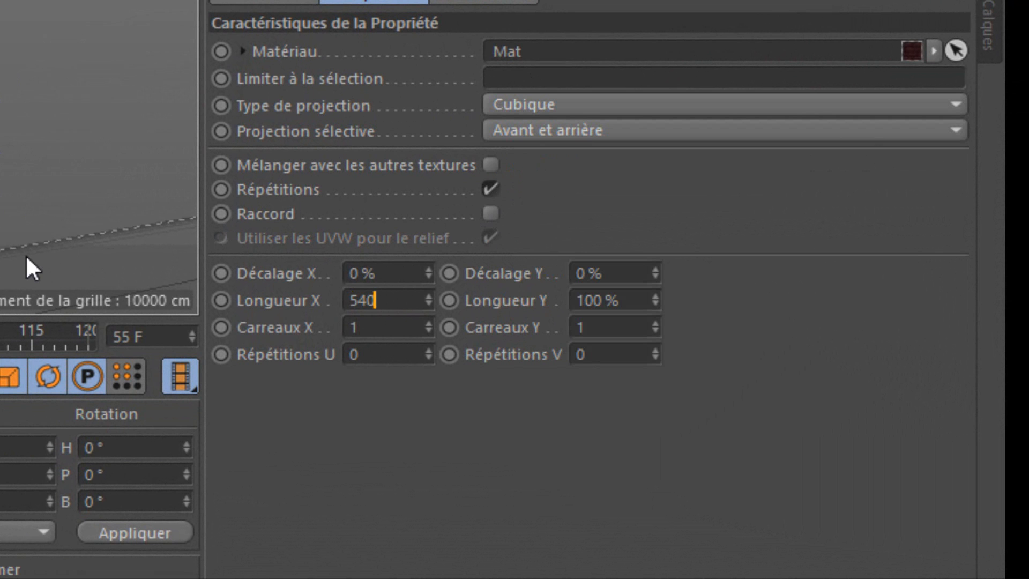
key(BackSpace)
key(BackSpace)
text(0)
key(Tab)
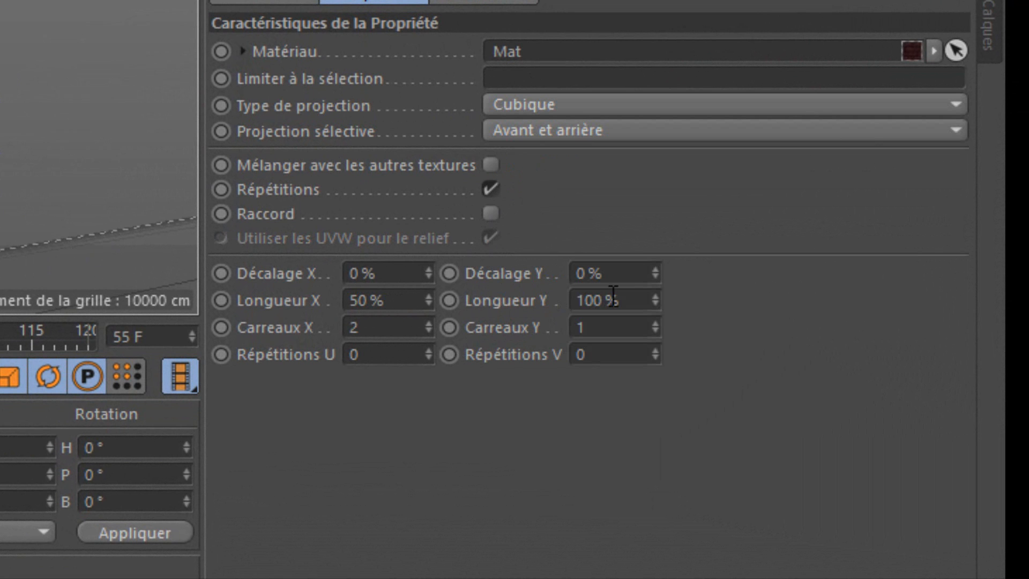
text(50)
key(Return)
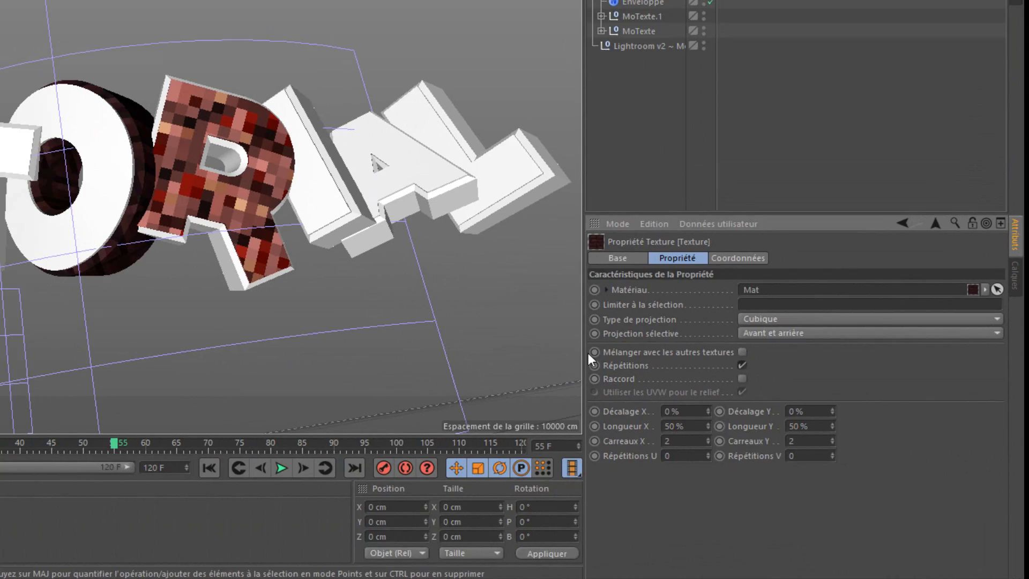
drag(765, 116, 875, 95)
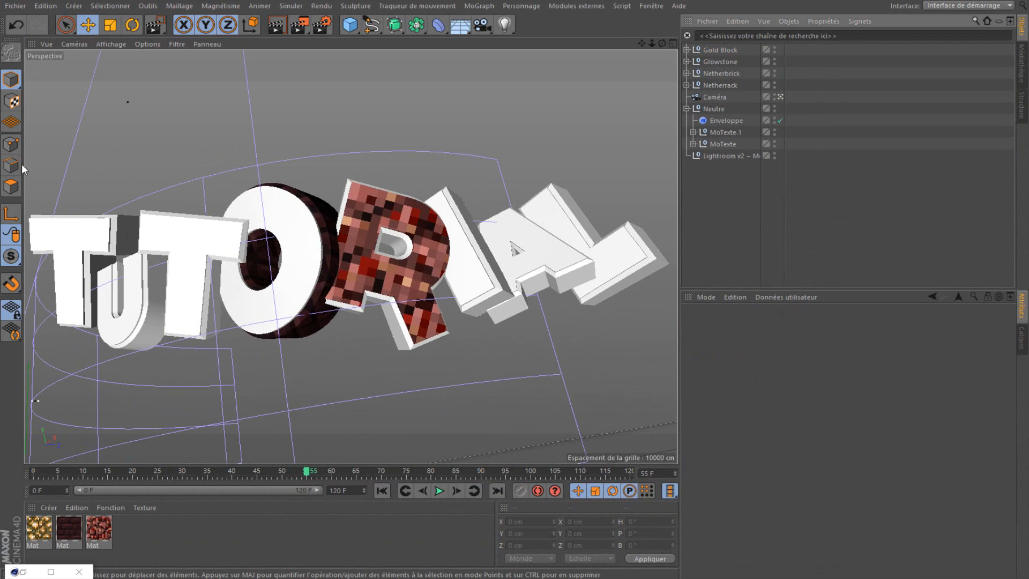
Step: Undo and redo the netherbrick projection and tiling changes to compare their effect on the O
click(19, 26)
click(19, 25)
click(18, 26)
click(19, 27)
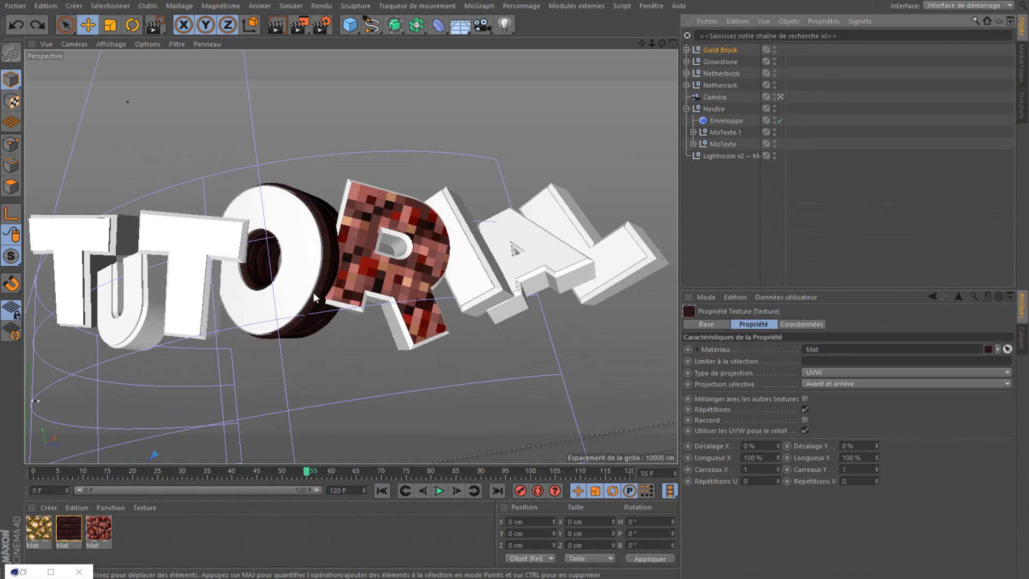
click(39, 30)
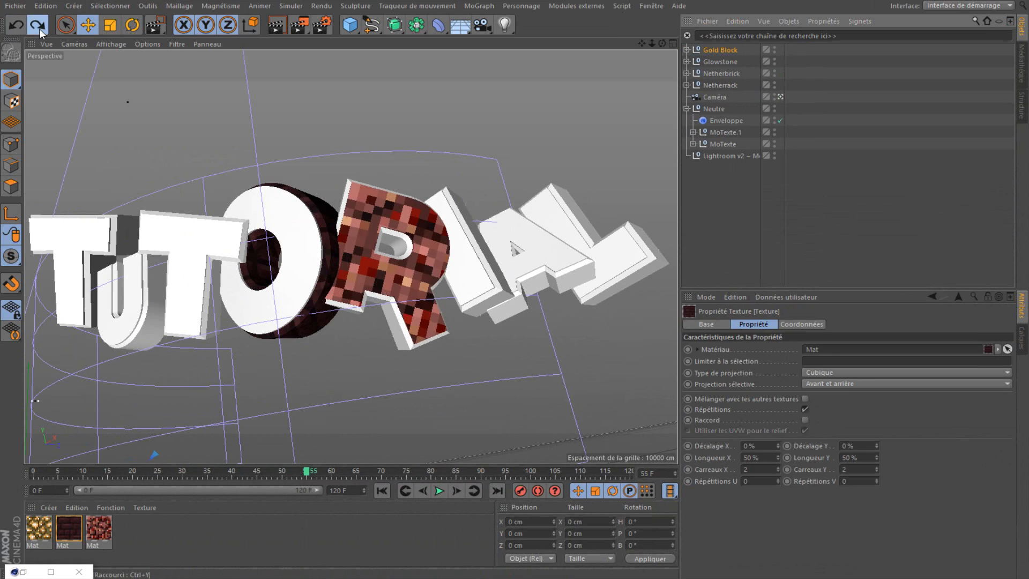
click(39, 28)
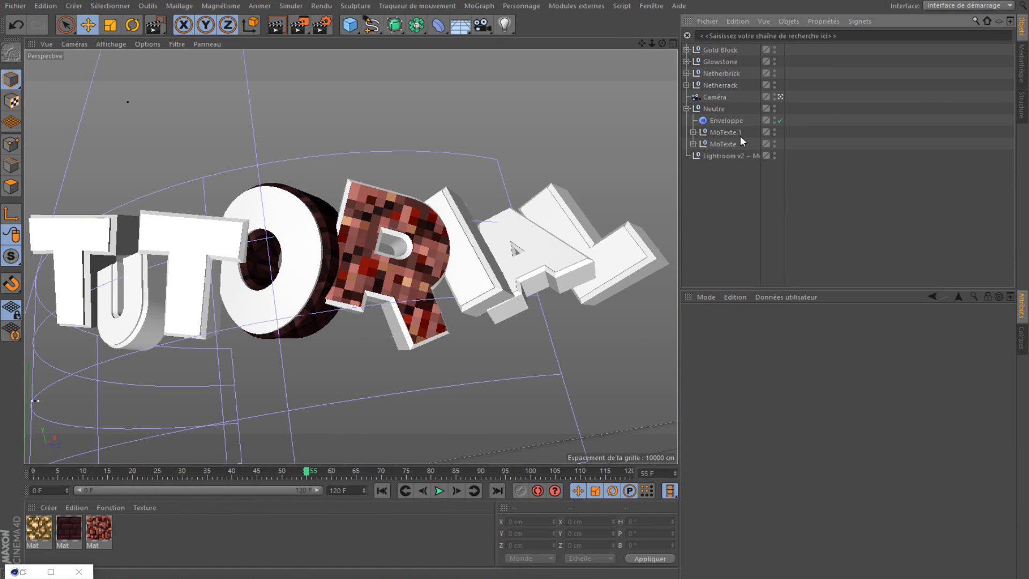
Step: Apply the glowstone material to the second T's front face and the netherrack material to the L's front face
drag(46, 530, 190, 268)
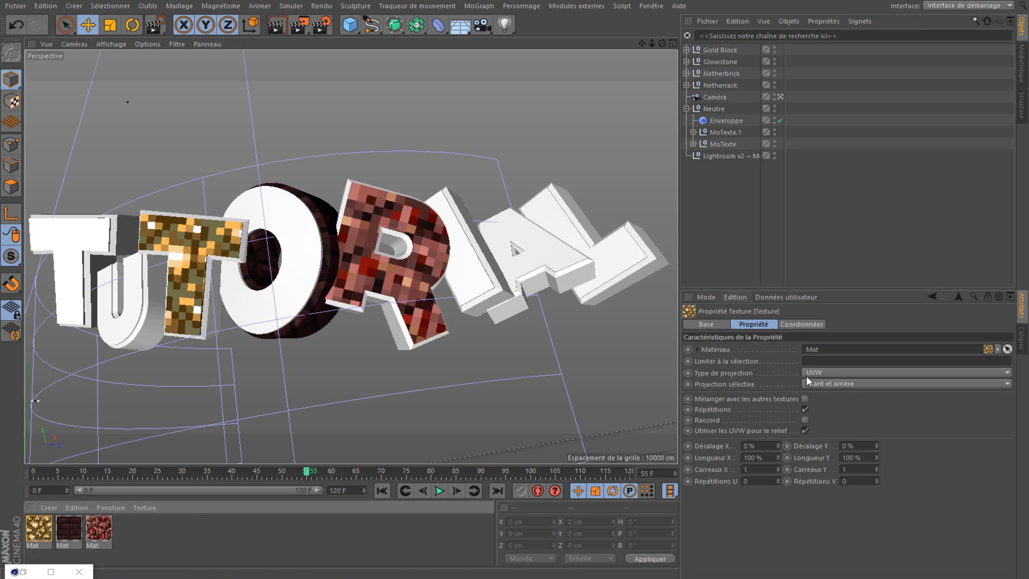
click(330, 533)
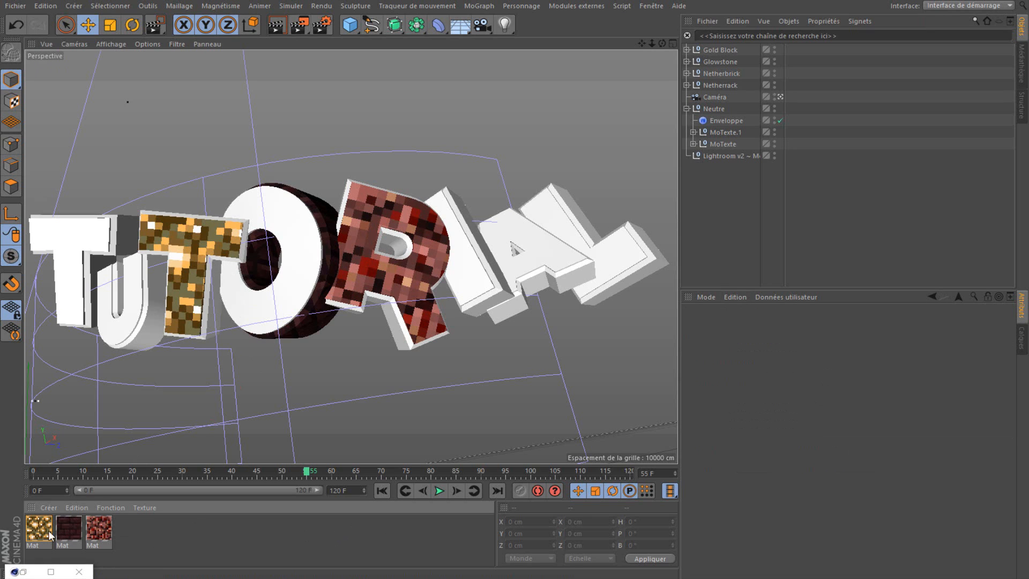
drag(493, 265, 514, 266)
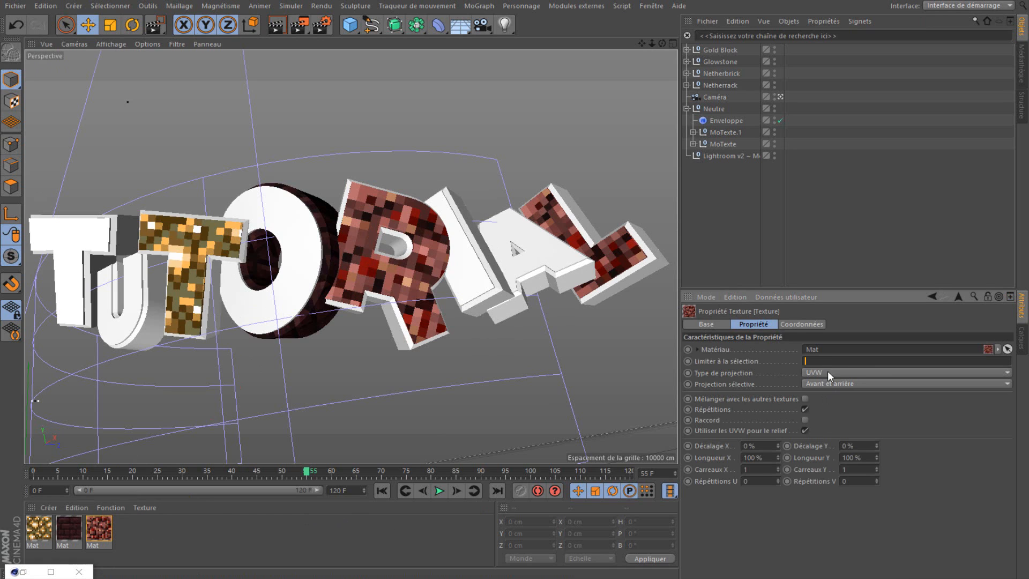
Step: Try Cubique projection on the L's netherrack texture, and undo it
click(828, 371)
click(842, 420)
click(18, 25)
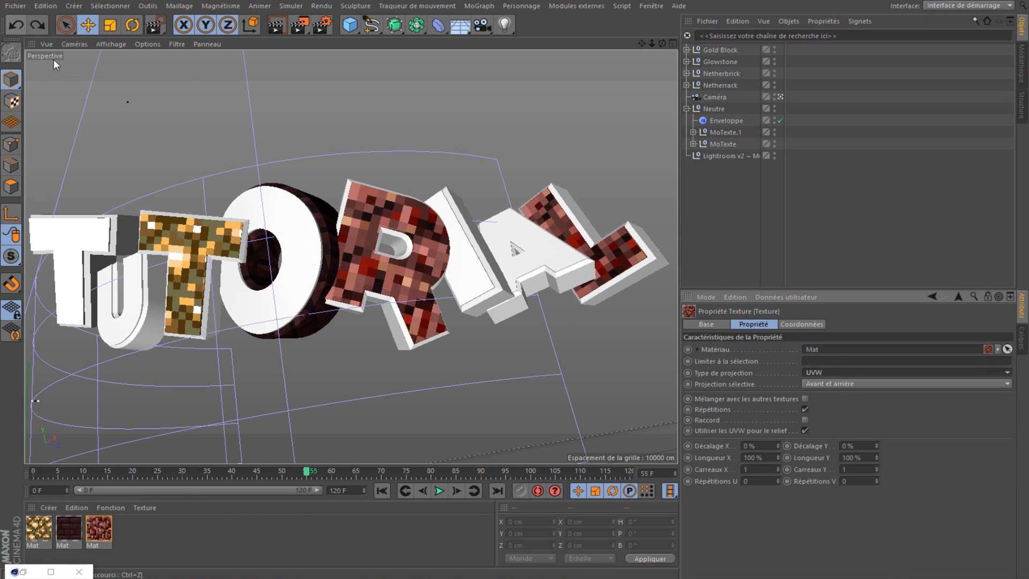
click(140, 532)
Step: Apply the glowstone material to the A's front face with Cubique projection
drag(477, 285, 532, 267)
click(836, 372)
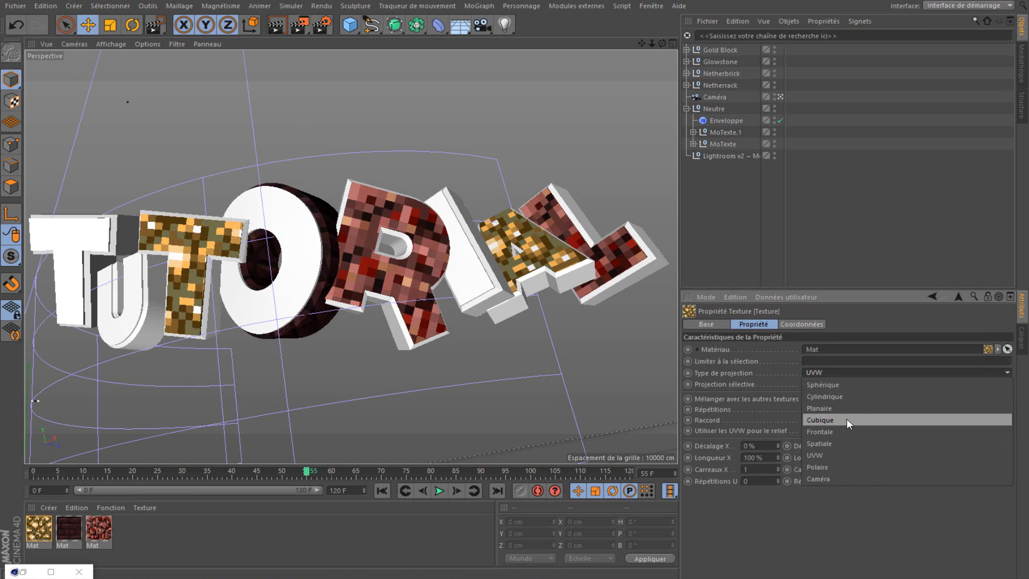
click(847, 420)
Step: Apply netherbrick to the U's front face, and netherrack with Cubique projection to the sides of the first T
drag(95, 536, 140, 285)
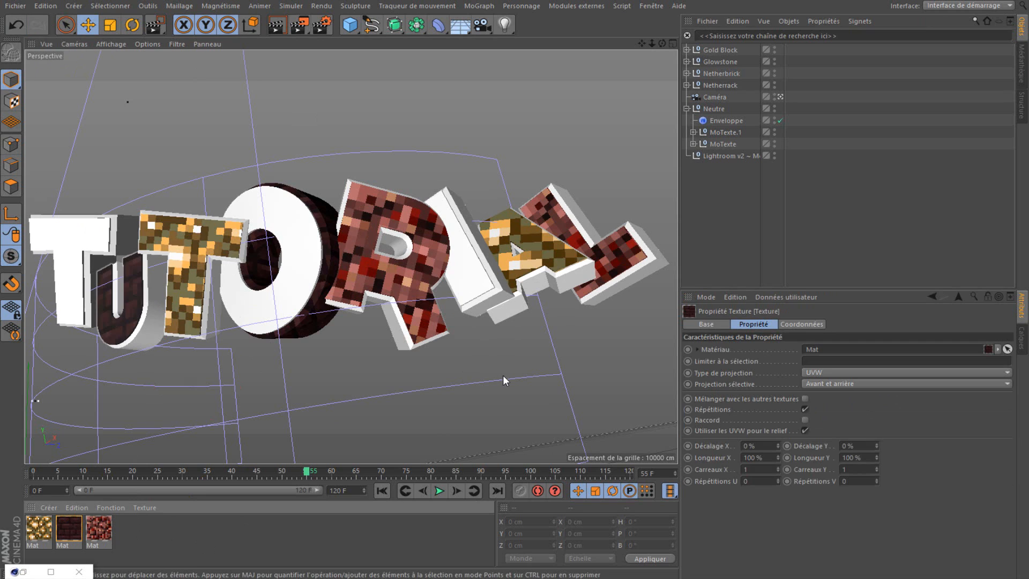
click(151, 546)
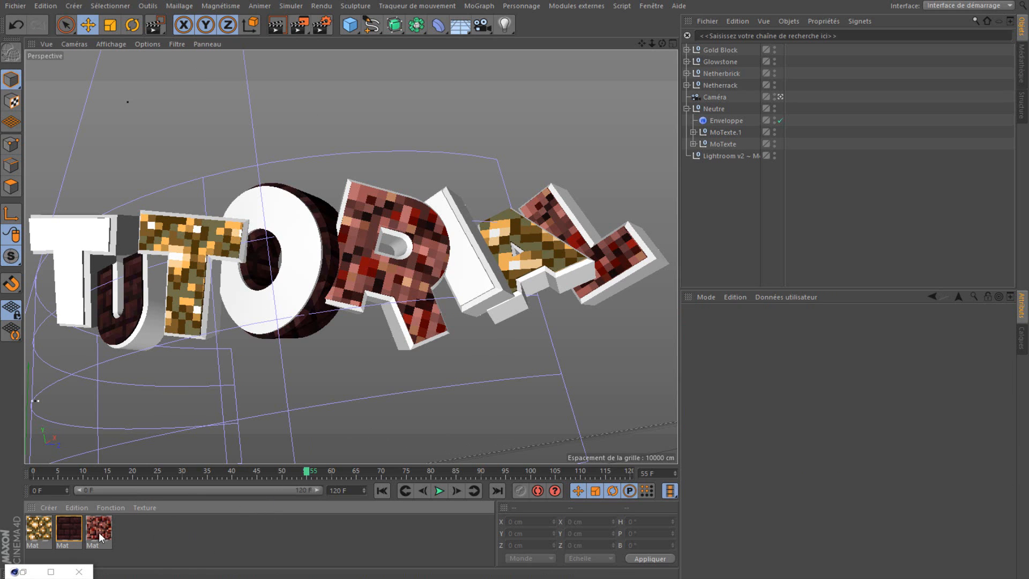
drag(101, 537, 126, 229)
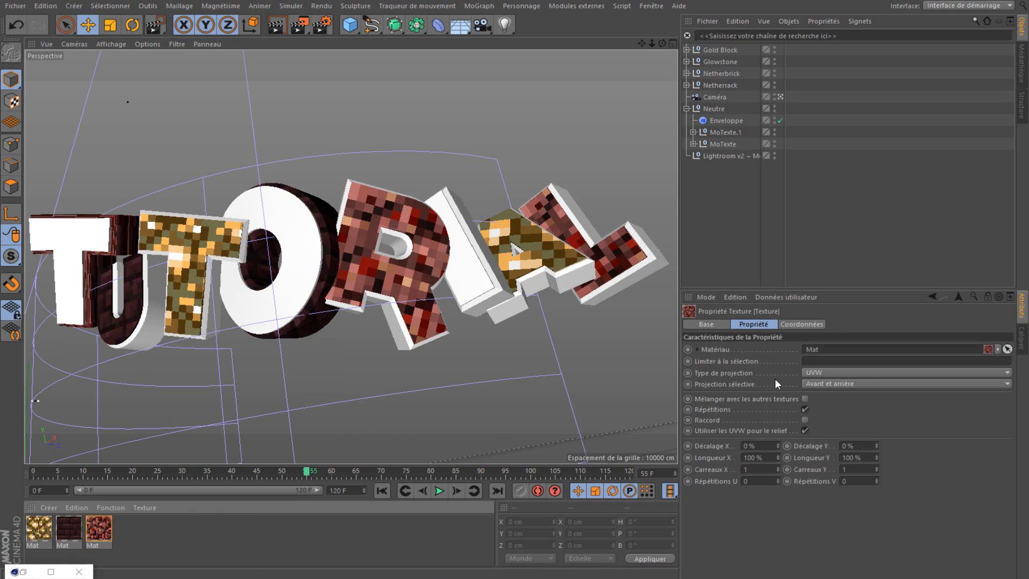
click(820, 372)
click(831, 419)
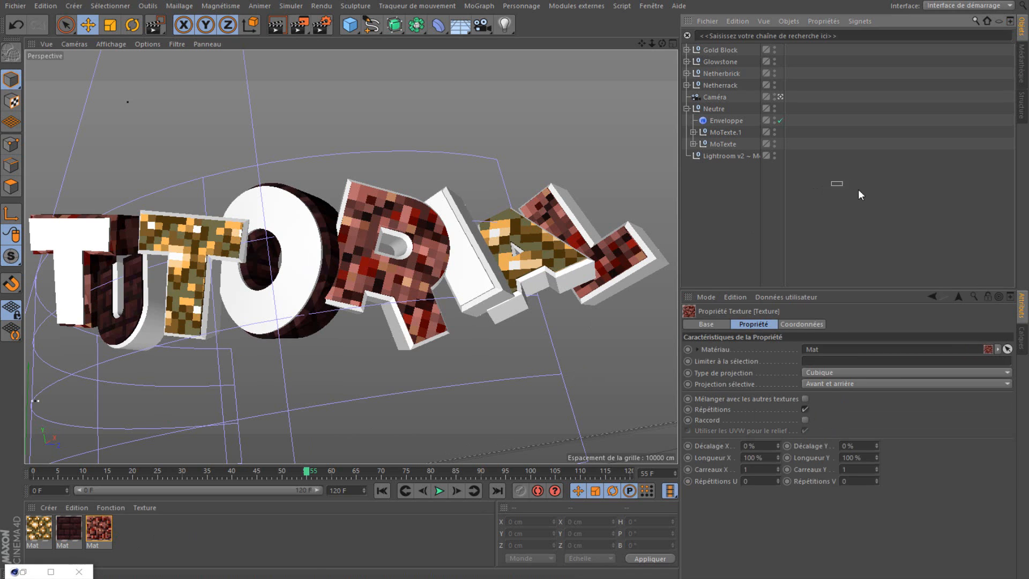
click(860, 194)
Step: Apply the netherbrick material with Cubique projection to the sides of the I
drag(124, 513, 510, 302)
click(46, 530)
click(160, 547)
click(828, 422)
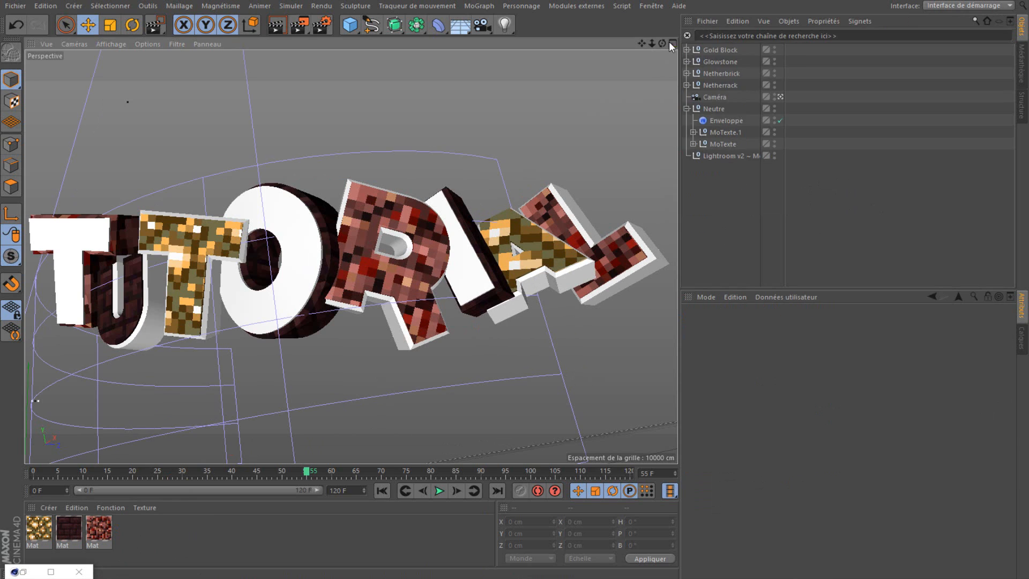
Step: Orbit the camera slightly around the lettering to reframe it
mouse_move(662, 43)
mouse_down()
mouse_move(643, 45)
mouse_move(652, 43)
mouse_up()
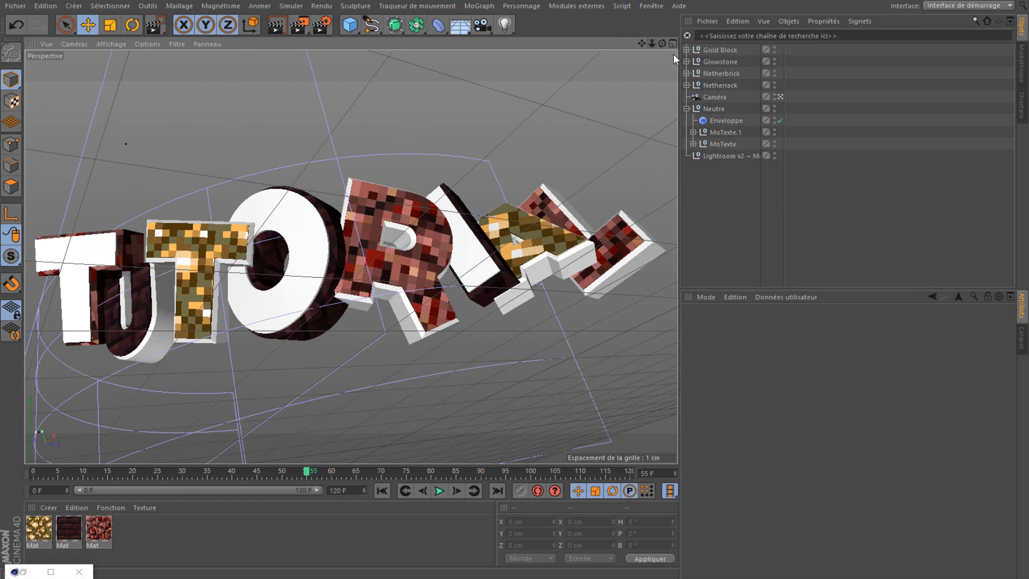
drag(836, 204, 682, 41)
click(965, 235)
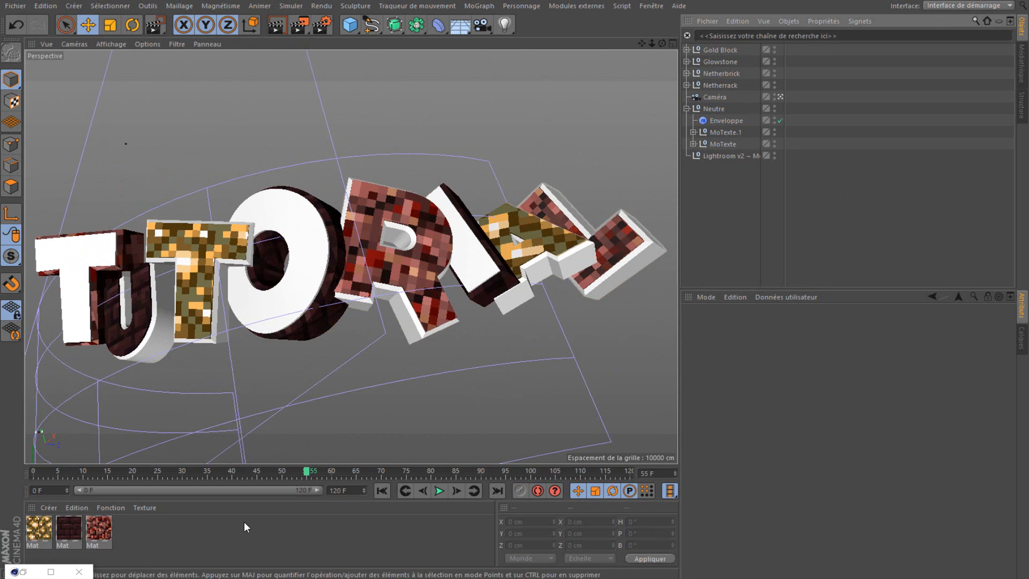
Step: Delete the Gold Block object from the scene
click(51, 572)
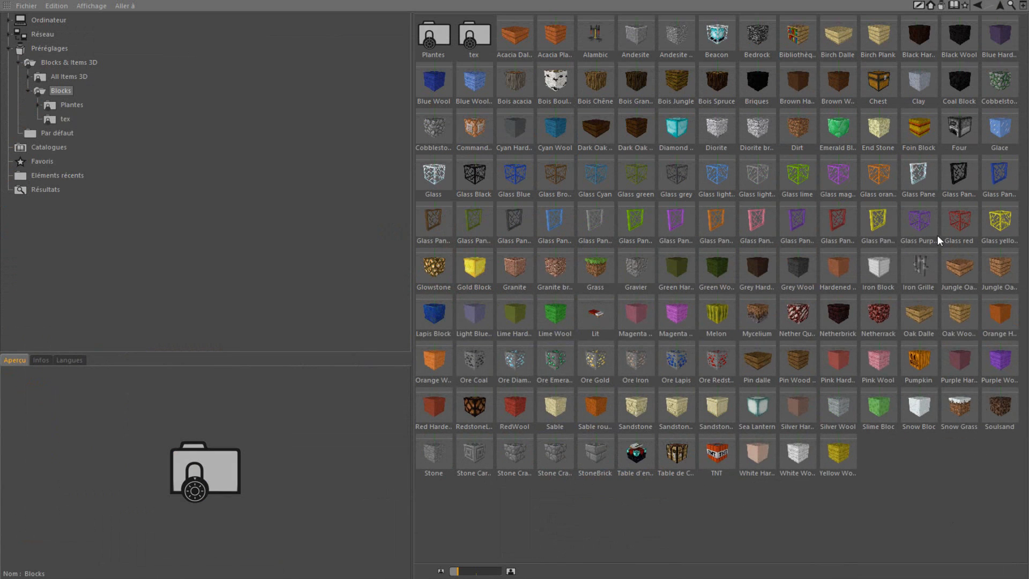
click(968, 0)
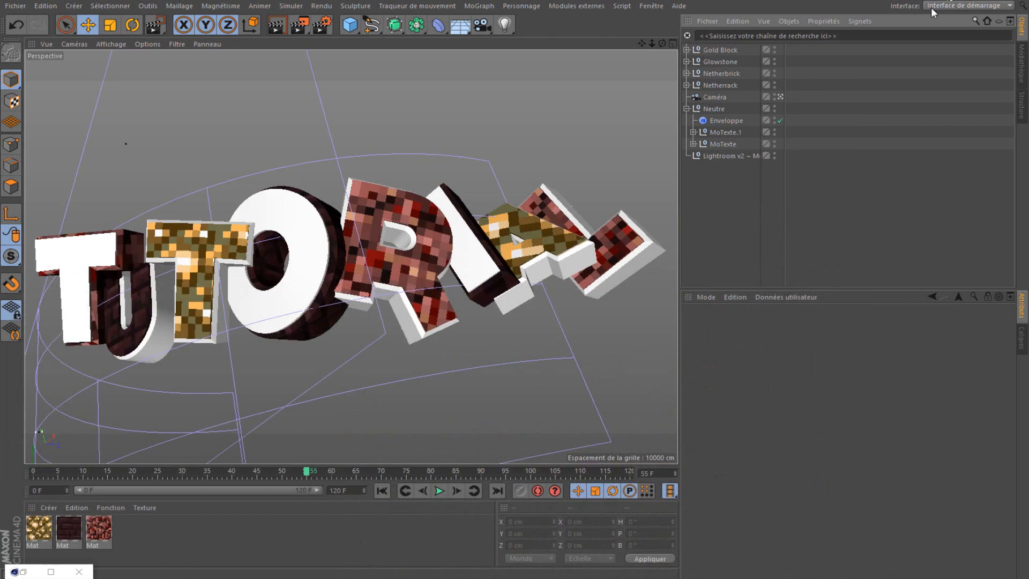
click(721, 85)
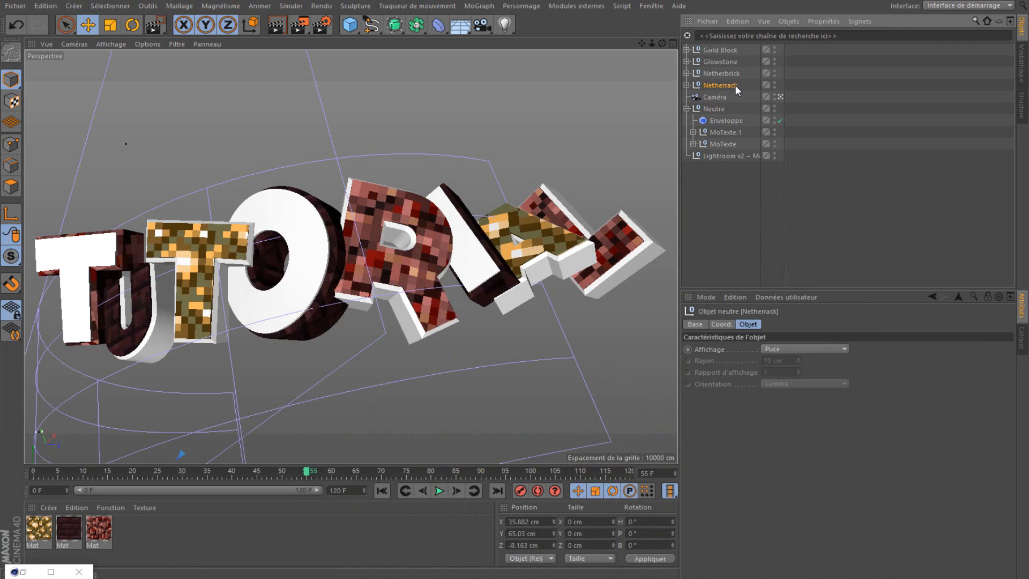
click(734, 49)
key(Delete)
drag(841, 82, 548, 14)
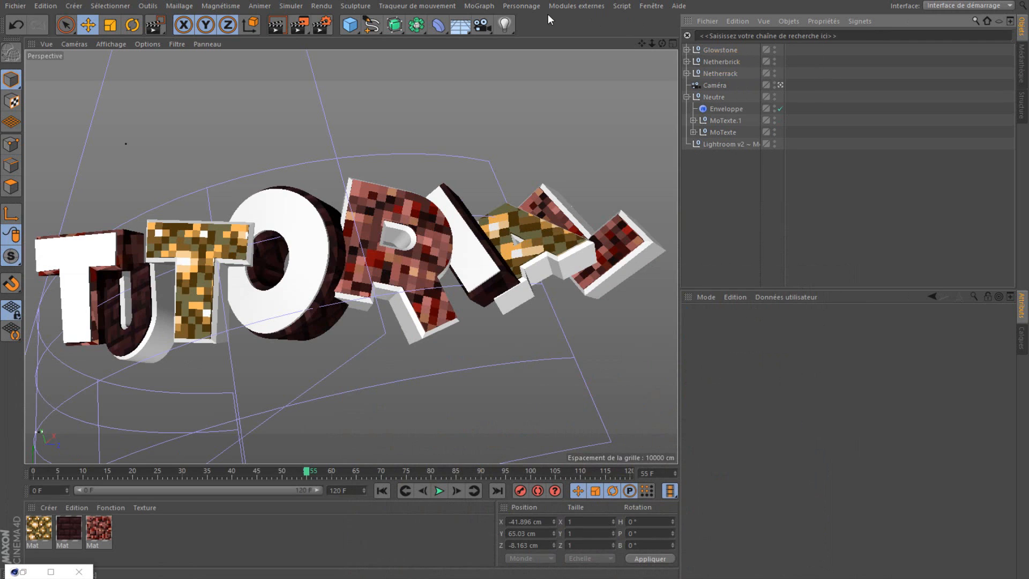
Step: Move the Glowstone, Netherbrick and Netherrack blocks together in front of the lettering, and return to the camera view
click(780, 85)
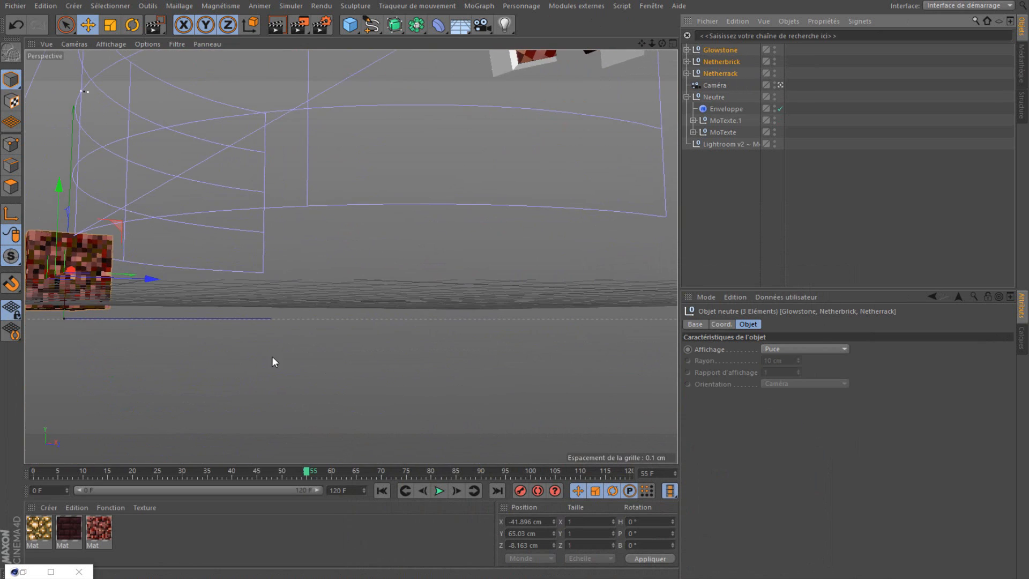
alt+drag(486, 132, 488, 200)
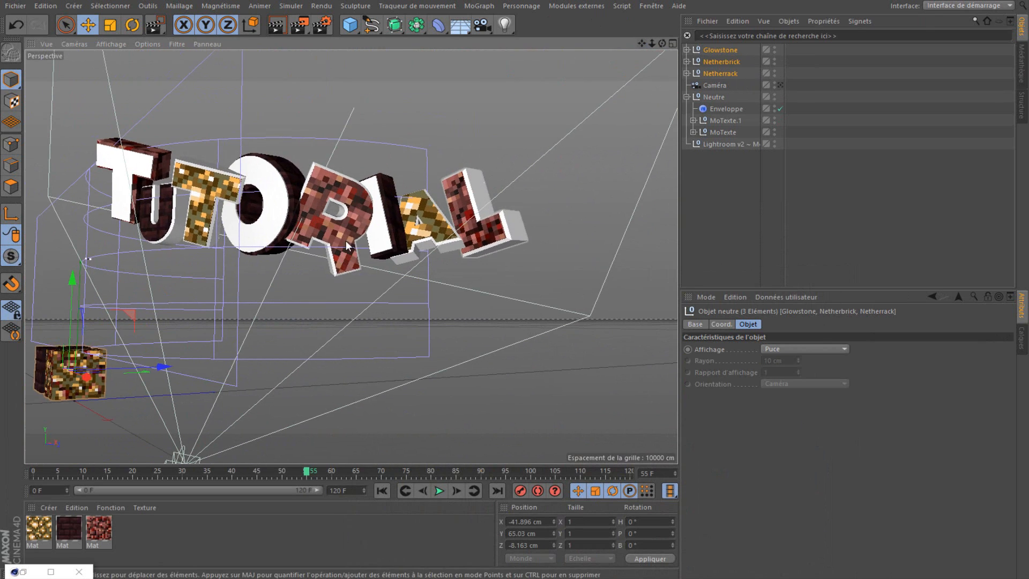
drag(78, 358, 496, 83)
drag(432, 184, 241, 356)
click(775, 83)
click(780, 84)
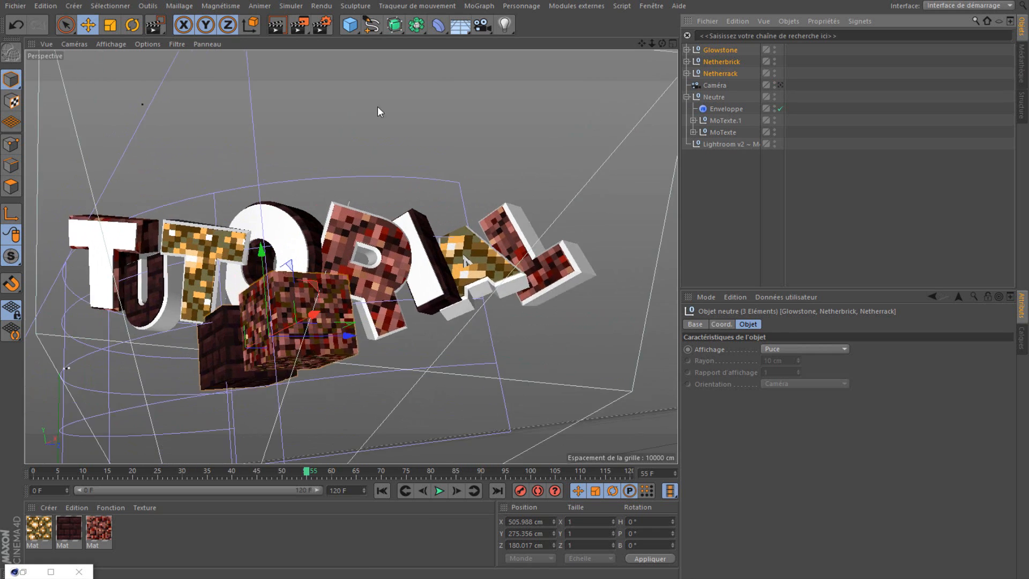
Step: Rotate the three blocks together to about H 26°, P 44° and B 17°
click(133, 25)
drag(262, 307, 385, 289)
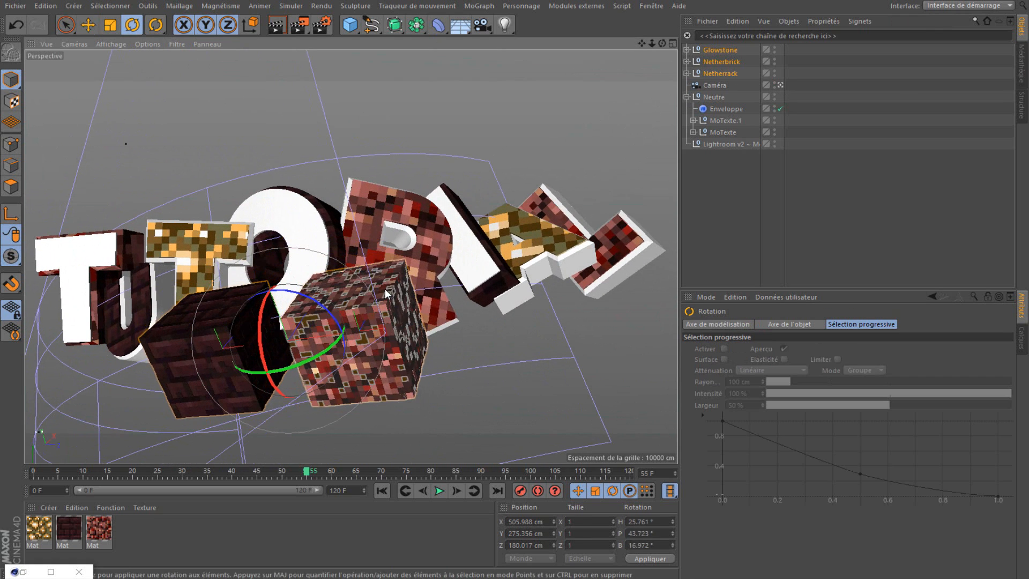
click(385, 291)
Step: Move the netherrack block beneath the A and rotate it to about H -92°, P 13° and B -6°
click(88, 25)
drag(368, 339, 539, 361)
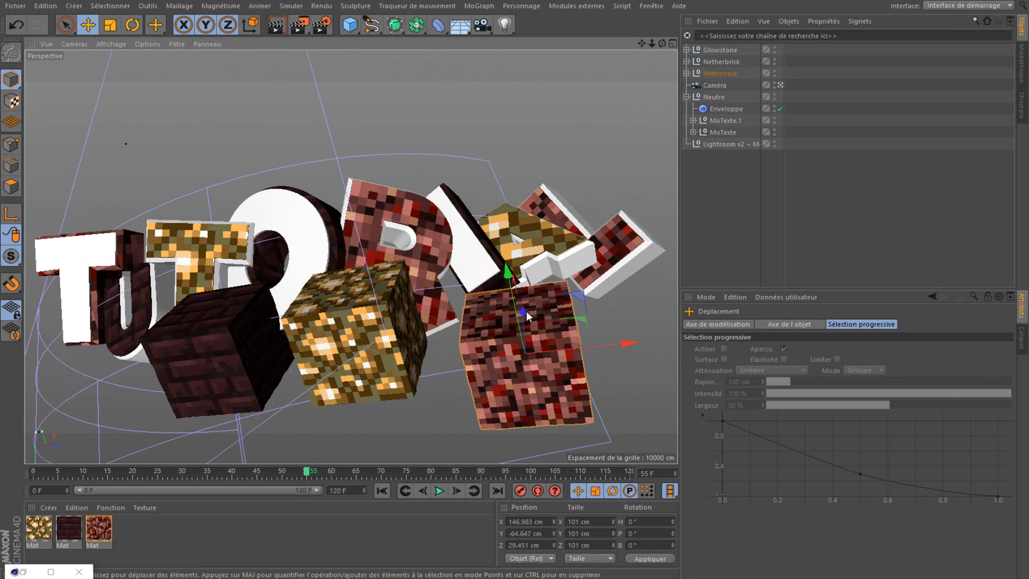
drag(528, 314, 429, 321)
key(r)
click(88, 24)
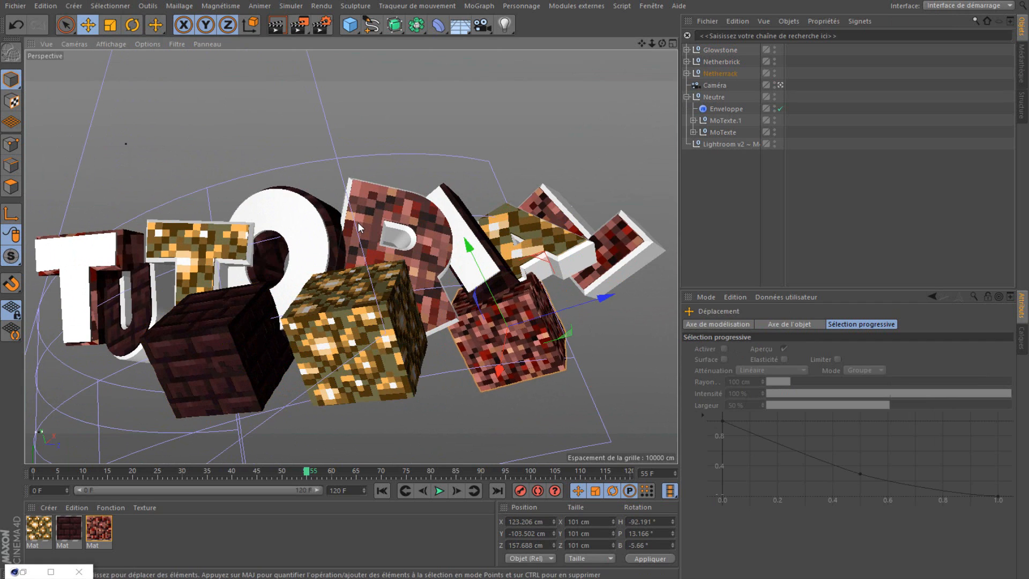
Step: Duplicate the netherrack block and place the tilted copy beneath the first T and the U
key(ctrl+c)
key(ctrl+v)
drag(480, 365, 65, 411)
drag(148, 318, 142, 327)
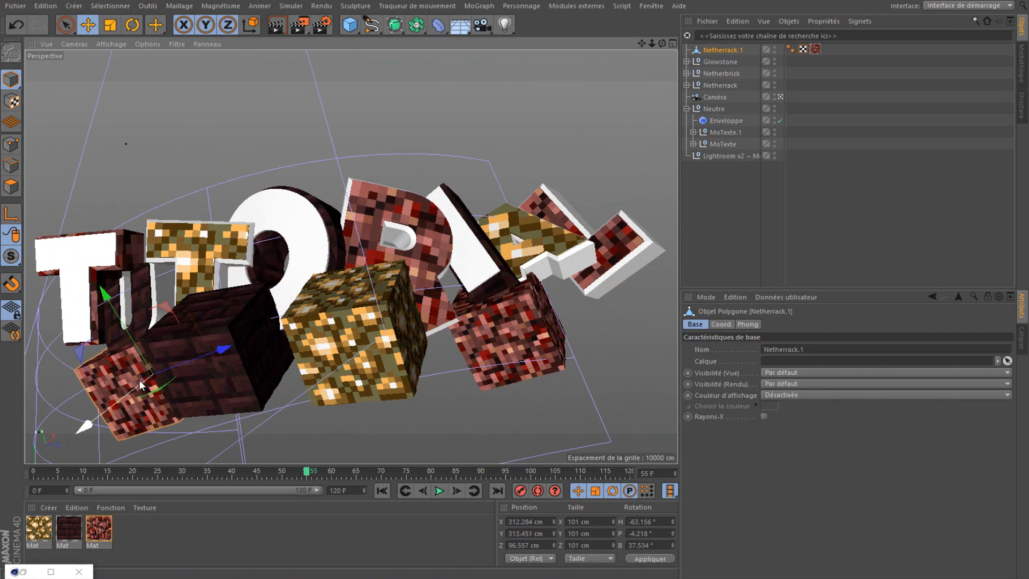
drag(139, 380, 150, 374)
Step: Push the netherbrick block back beneath the second T and place a copy of it beneath the L
click(232, 320)
drag(240, 330, 283, 274)
drag(204, 365, 485, 382)
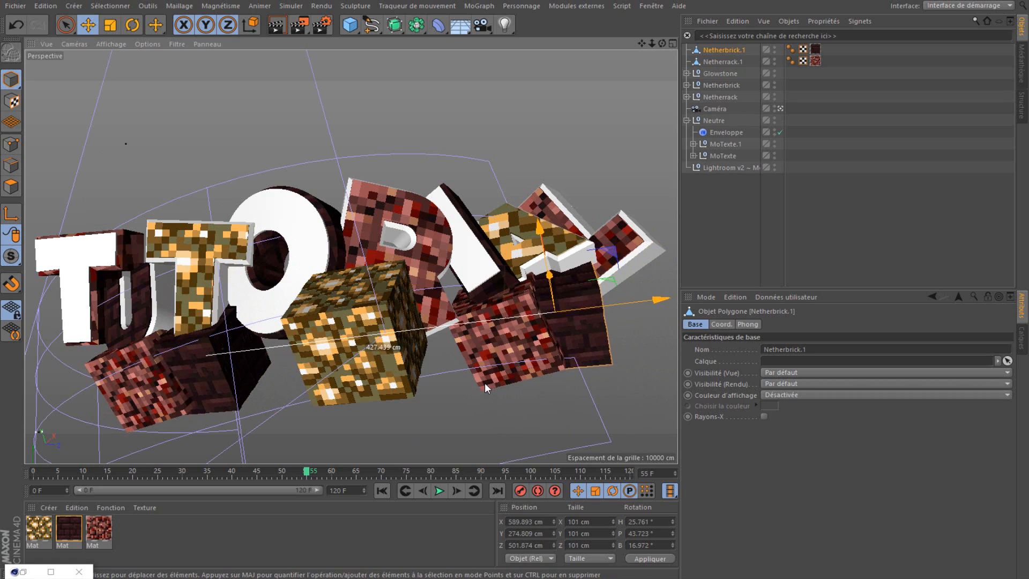
Step: Adjust the position and scale of the glowstone, netherrack and netherbrick blocks beneath the R, I and A
drag(393, 322, 411, 340)
drag(447, 322, 473, 293)
click(579, 322)
key(t)
drag(580, 324, 570, 325)
drag(512, 335, 518, 331)
drag(443, 335, 405, 269)
Step: Duplicate the glowstone, netherrack and netherbrick blocks beneath the R, I and L, rotate the copies, and move them beneath the O
click(88, 25)
shift+click(512, 343)
shift+click(581, 322)
key(ctrl+c)
key(ctrl+v)
click(132, 25)
drag(531, 316, 102, 49)
click(88, 25)
drag(494, 312, 315, 341)
drag(239, 408, 232, 416)
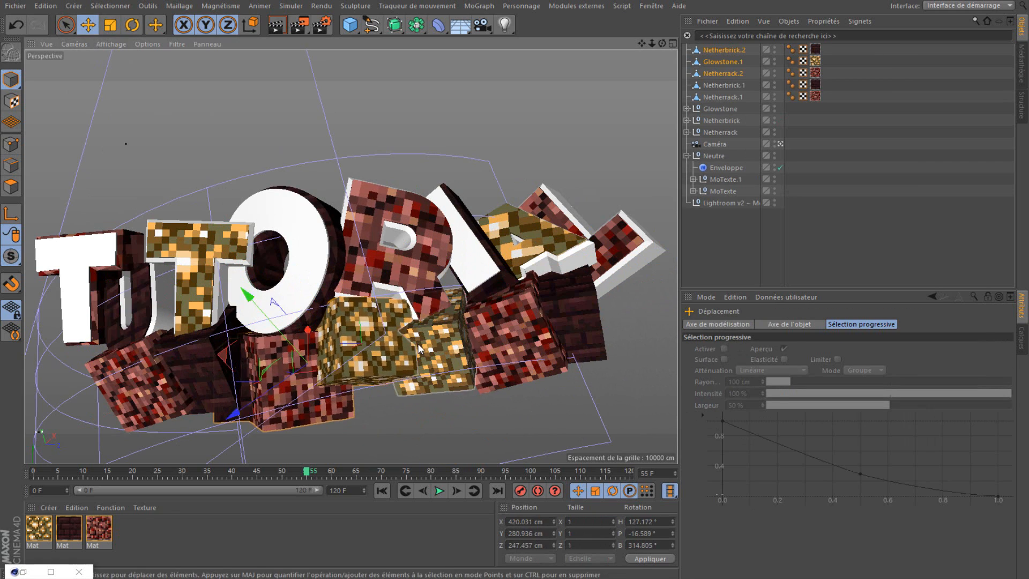
Step: Delete the overlapping glowstone copy and reposition the remaining netherrack and netherbrick copies to fill the gap beneath the O
click(375, 332)
key(Delete)
drag(306, 378, 356, 349)
drag(271, 416, 292, 405)
Step: Duplicate the glowstone block beneath the R and place the copy beneath the first T
click(429, 354)
key(ctrl+c)
key(ctrl+v)
drag(428, 353, 94, 406)
drag(174, 313, 193, 268)
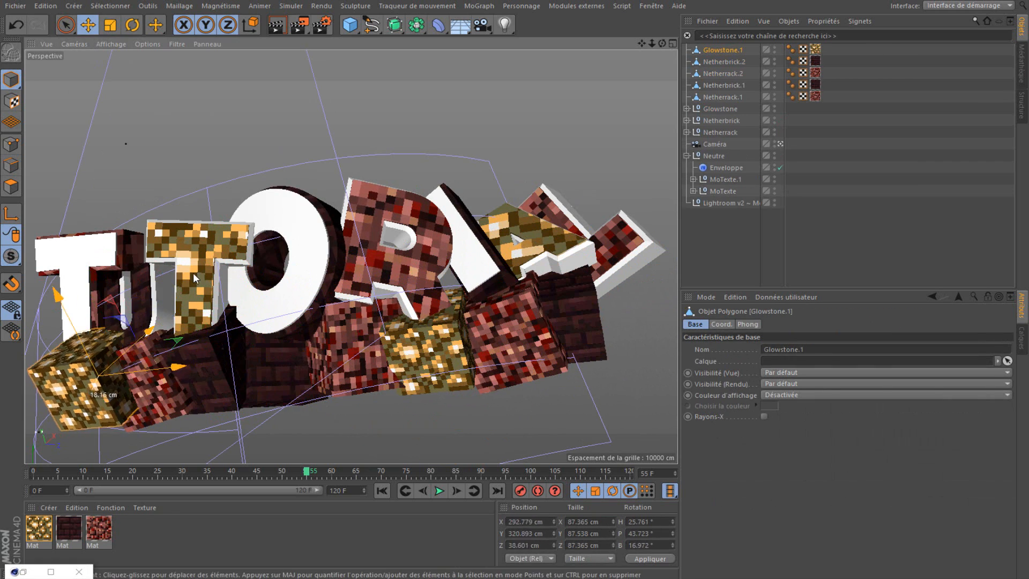
Step: Scale down the glowstone copy to about 76 cm, and also shrink the netherrack block beneath the R and the netherbrick block beneath the second T
click(109, 25)
drag(177, 145, 236, 145)
click(352, 348)
drag(413, 291, 376, 290)
click(212, 381)
drag(211, 419, 176, 460)
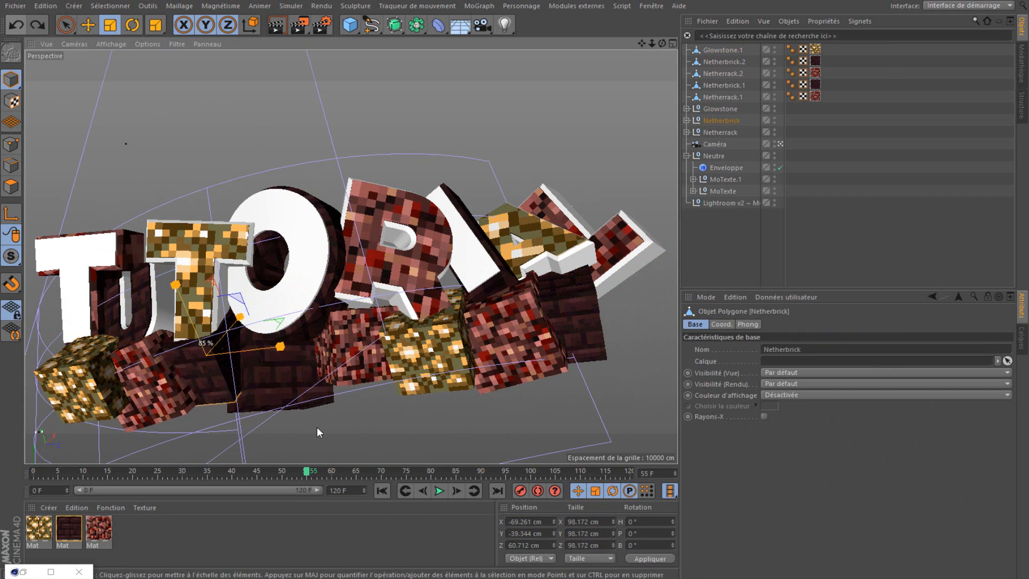
Step: Rotate the blocks beneath the lettering individually to vary their angles, ending with the glowstone copy beneath the first T
click(569, 334)
click(88, 25)
click(133, 27)
drag(601, 351, 541, 354)
click(509, 348)
click(431, 359)
click(354, 351)
click(292, 370)
click(161, 381)
click(81, 378)
drag(80, 389, 105, 389)
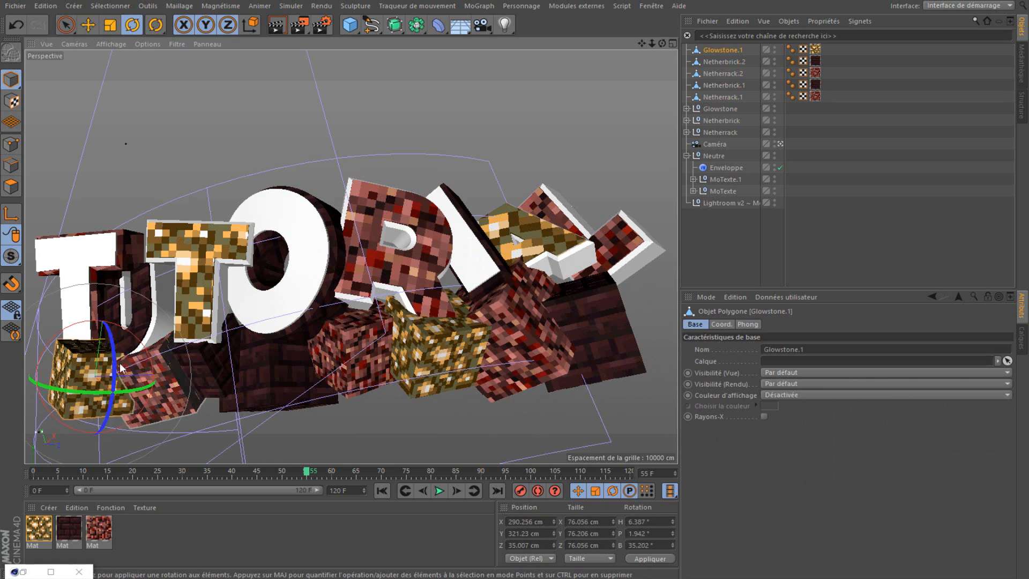
Step: Enlarge the netherrack block beneath the R to about 114 cm and lower it by about 22 cm
click(225, 428)
click(248, 398)
click(110, 25)
click(351, 354)
drag(330, 201, 399, 202)
click(88, 25)
drag(352, 242, 353, 258)
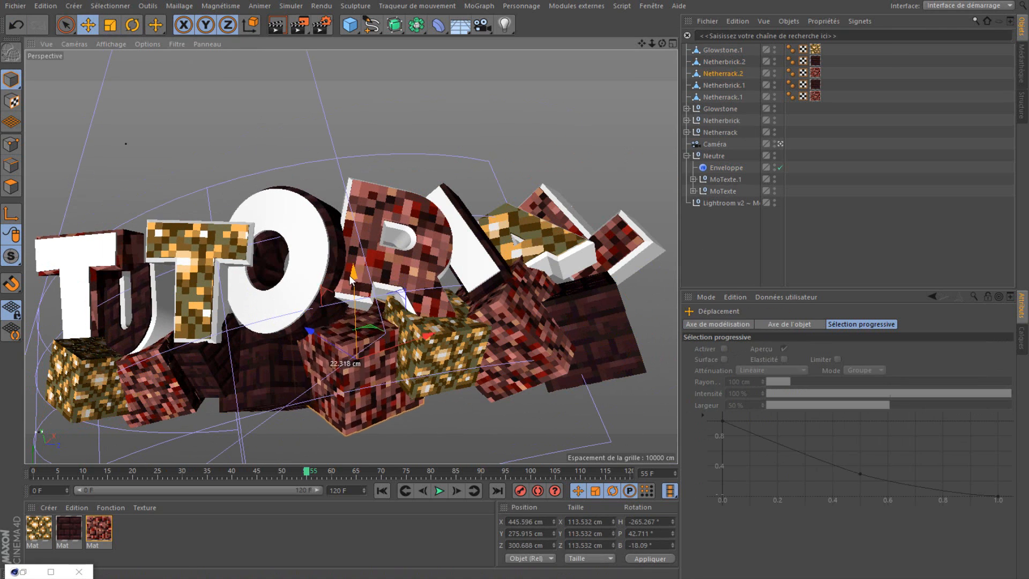
click(536, 136)
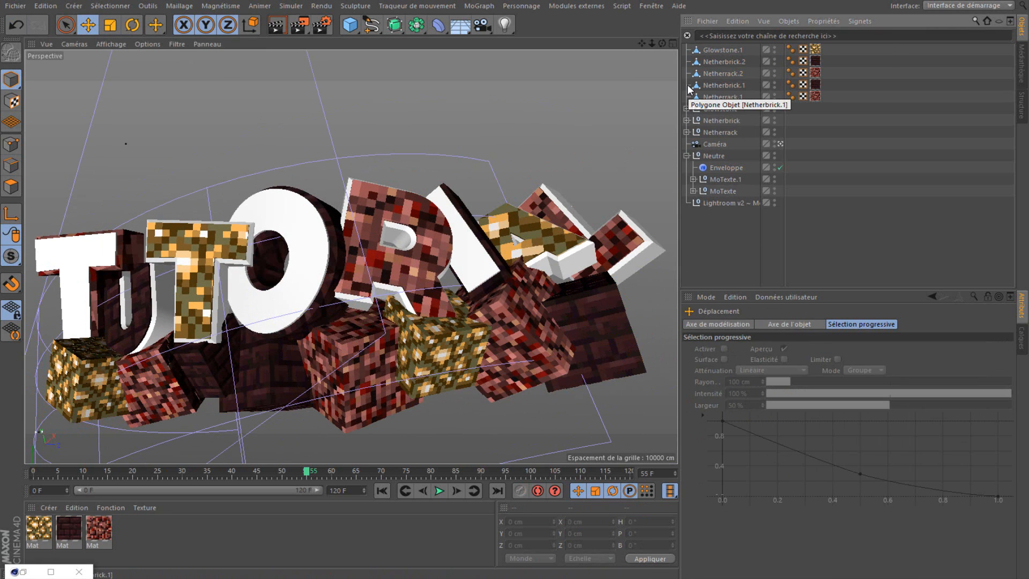
drag(662, 43, 636, 25)
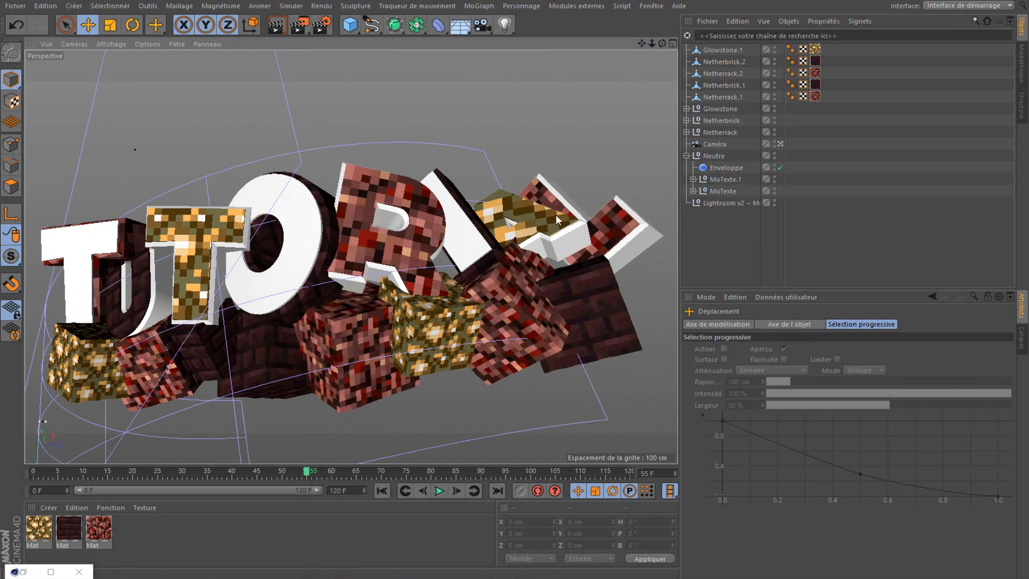
Step: Import a Netherbrick block from the Blocks preset library, duplicate it, and place the copy adjacent along Z at about 101 cm
click(51, 571)
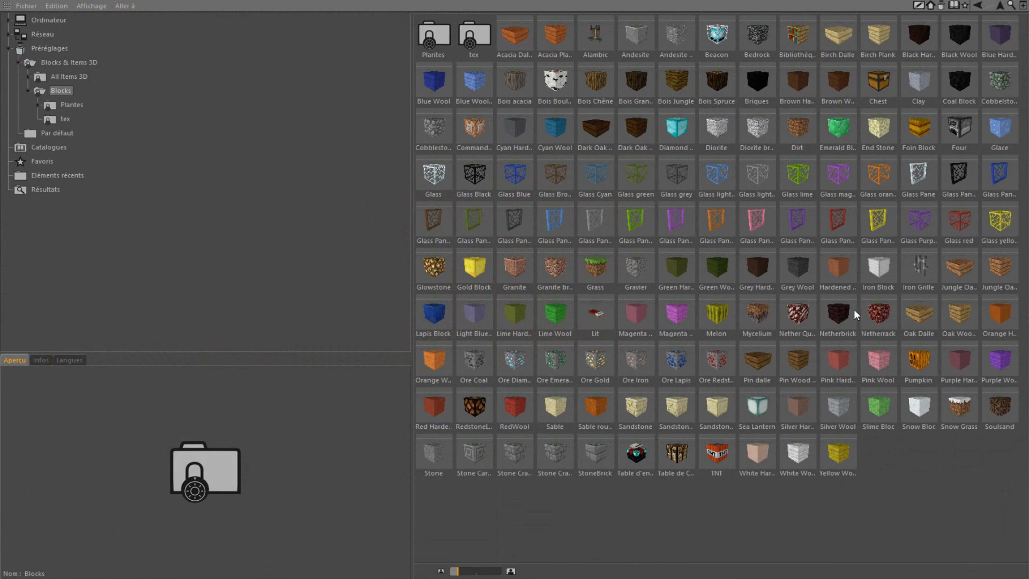
click(852, 310)
click(957, 1)
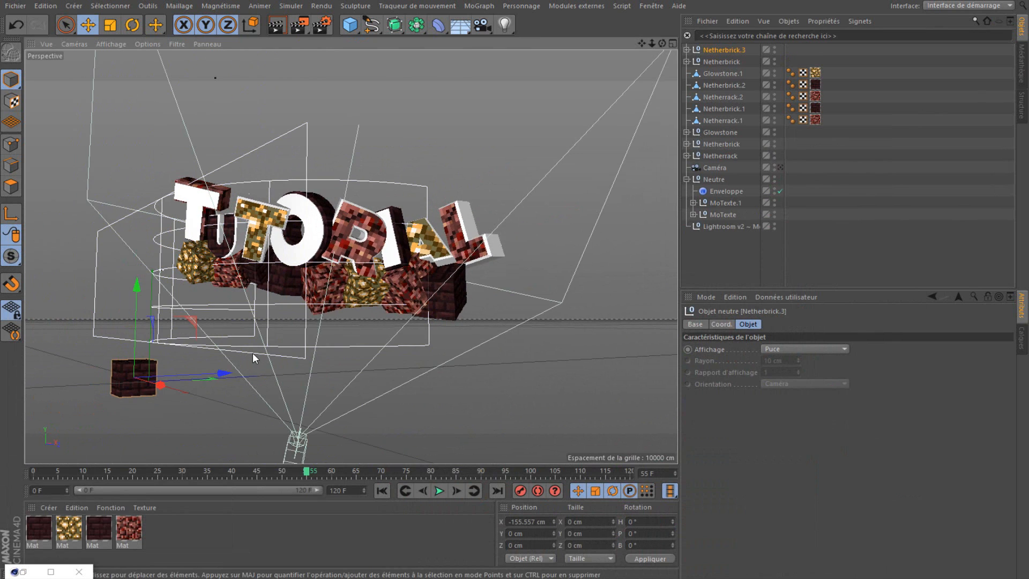
scroll(253, 353, up, 5)
drag(168, 371, 249, 374)
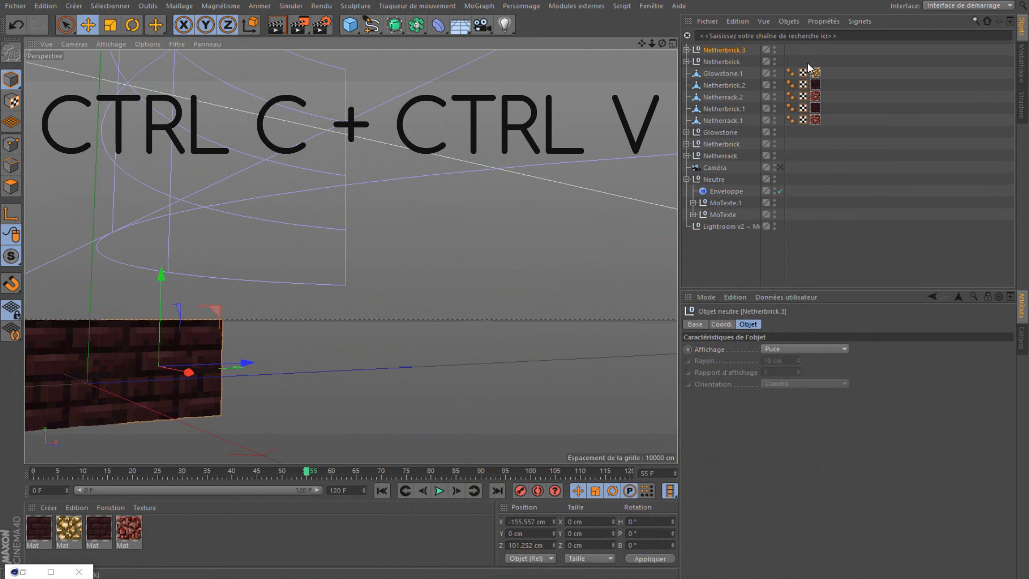
Step: Duplicate the two new Netherbrick blocks and place the copies alongside them at X about -56 cm to form a two-by-two layer
drag(808, 64, 721, 49)
key(ctrl+c)
key(ctrl+v)
drag(652, 44, 617, 44)
drag(662, 44, 691, 48)
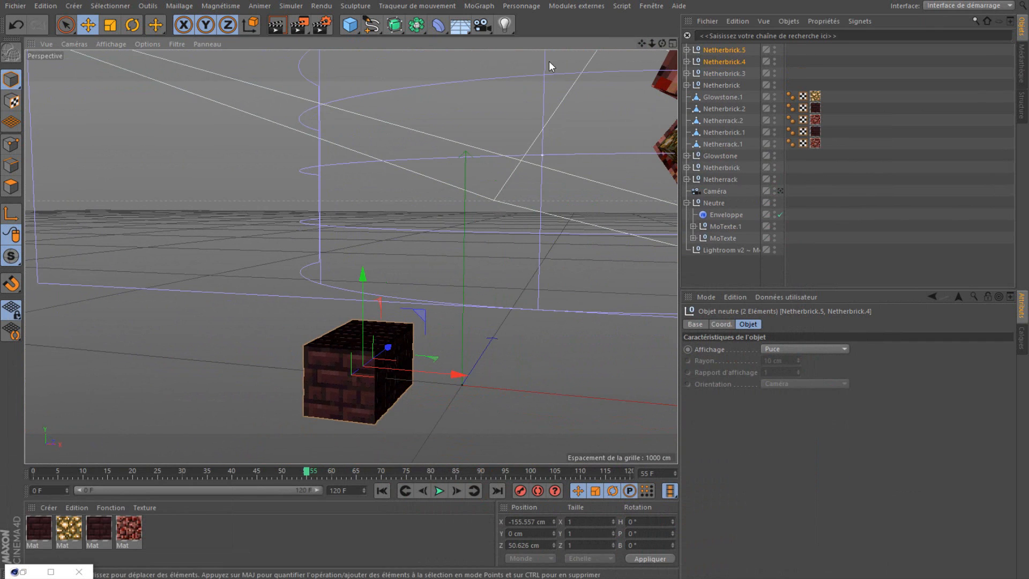
scroll(417, 413, up, 5)
drag(365, 301, 554, 321)
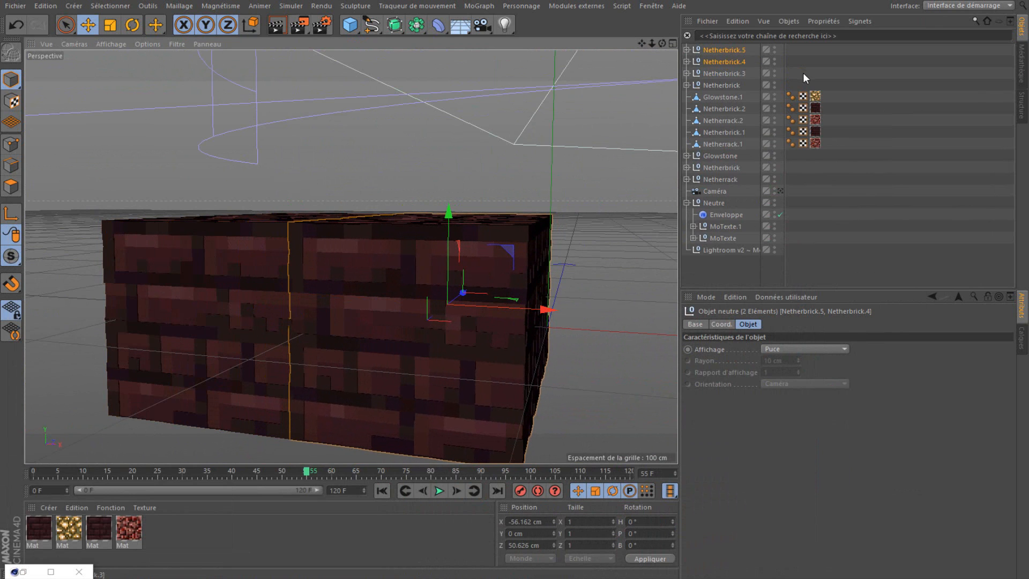
Step: Duplicate the four-block Netherbrick layer and stack the copies directly on top of it
ctrl+drag(740, 62, 708, 36)
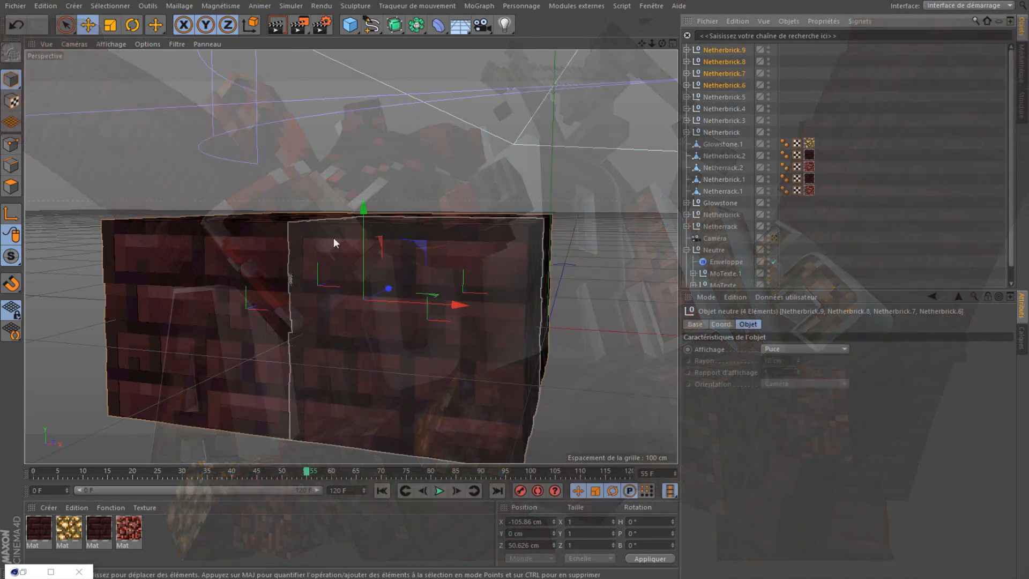
drag(333, 237, 387, 221)
click(793, 141)
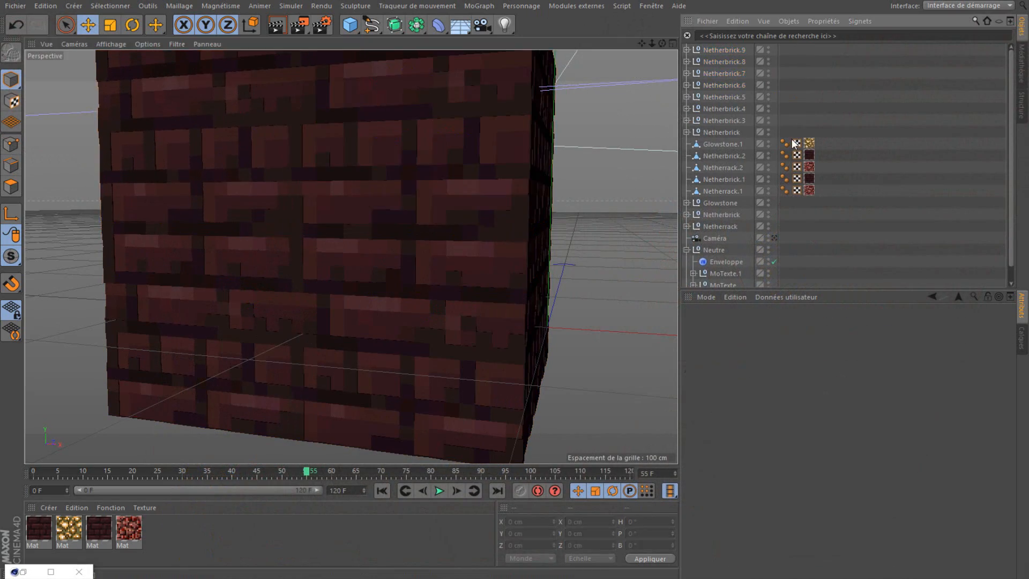
Step: Duplicate all eight stacked Netherbrick blocks and place the copies on top at Y about 251 cm
drag(523, 1, 525, 4)
scroll(469, 94, down, 2)
alt+middle_drag(468, 95, 469, 154)
alt+middle_drag(351, 255, 335, 388)
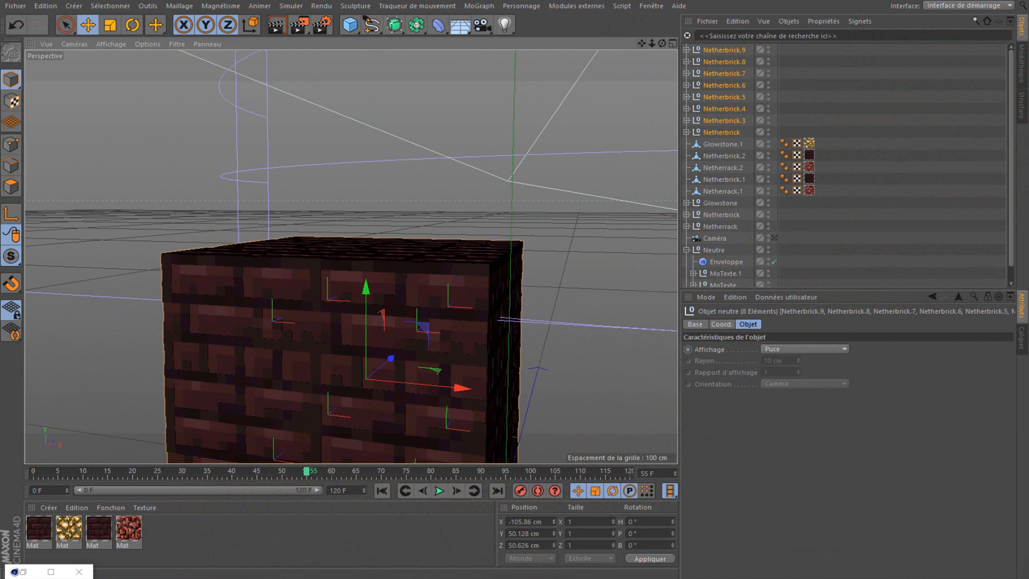
key(ctrl+c)
key(ctrl+v)
mouse_move(368, 292)
mouse_down()
mouse_move(368, 177)
mouse_move(367, 291)
mouse_up()
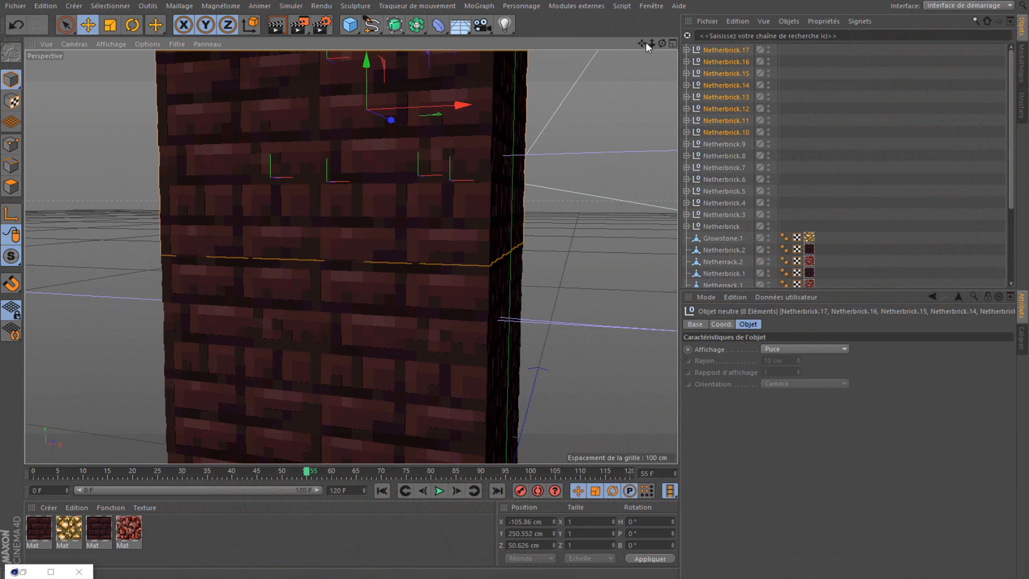
drag(645, 43, 636, 79)
scroll(545, 289, down, 2)
drag(545, 288, 541, 295)
key(ctrl+z)
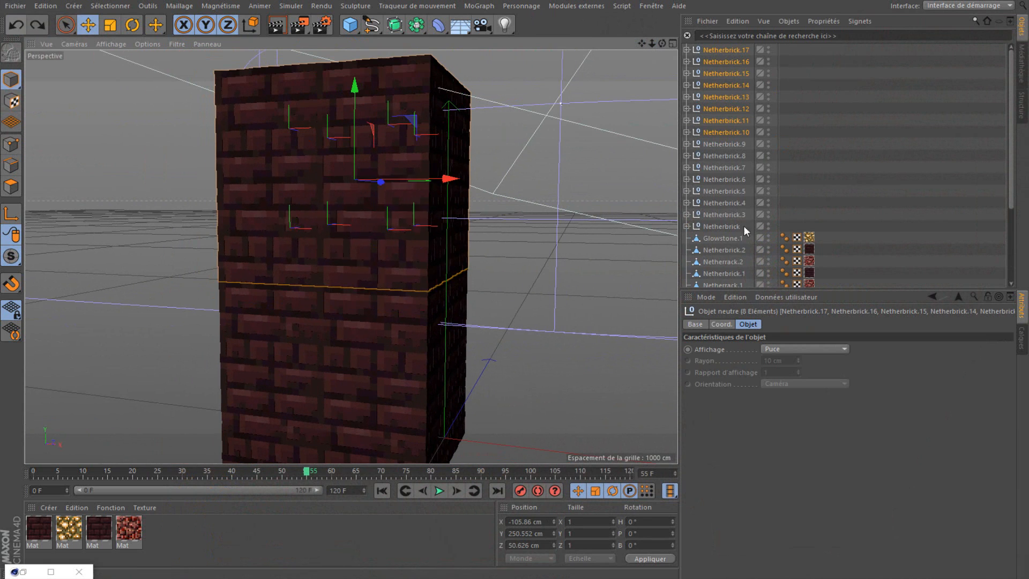
Step: Group all sixteen Netherbrick blocks of the column under a single null object
shift+click(783, 227)
right_click(786, 147)
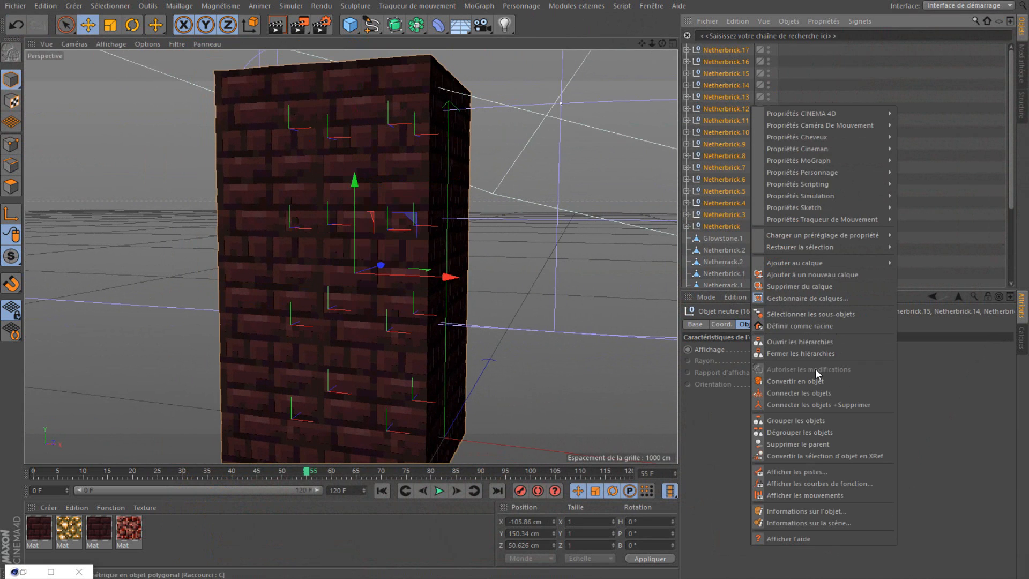
click(820, 405)
Step: Duplicate the grouped Netherbrick column and stack the copy on top at Y about 547 cm
key(ctrl+c)
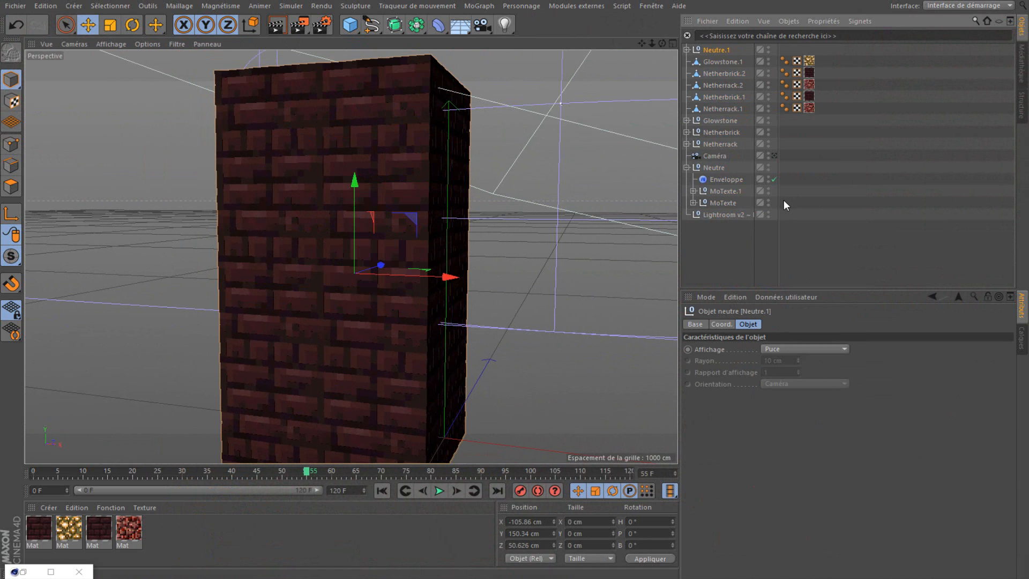
key(ctrl+v)
right_drag(644, 42, 589, 42)
drag(645, 43, 650, 162)
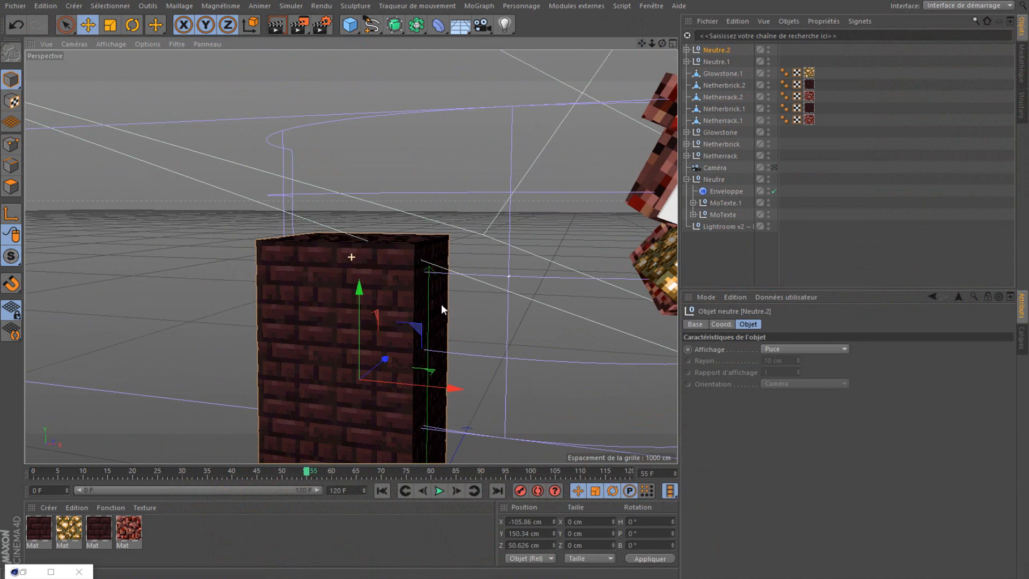
drag(358, 289, 359, 102)
drag(652, 44, 667, 400)
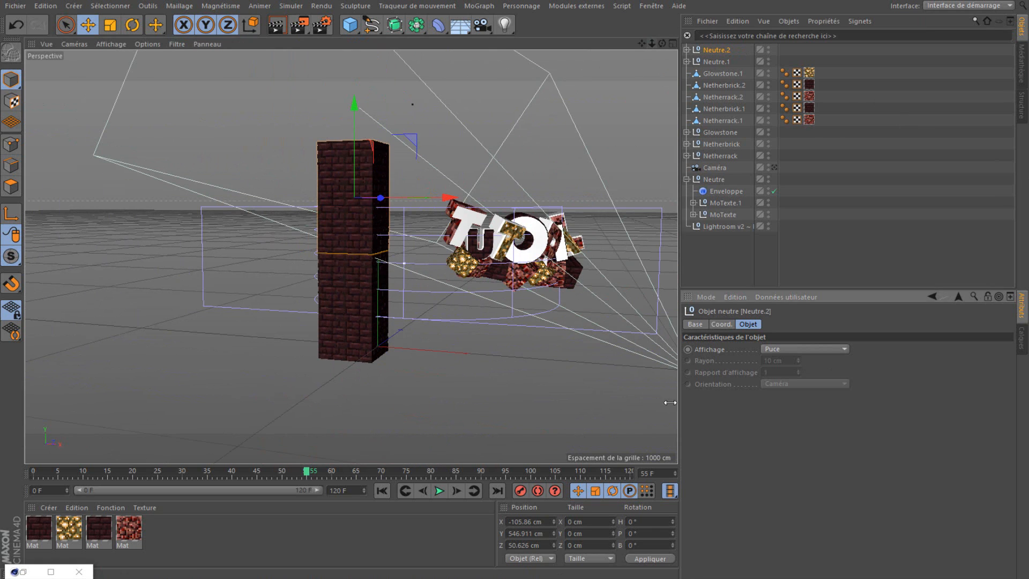
Step: Duplicate both column groups together and raise the copies above the originals to Y about 1133 cm
click(986, 204)
drag(631, 21, 631, 22)
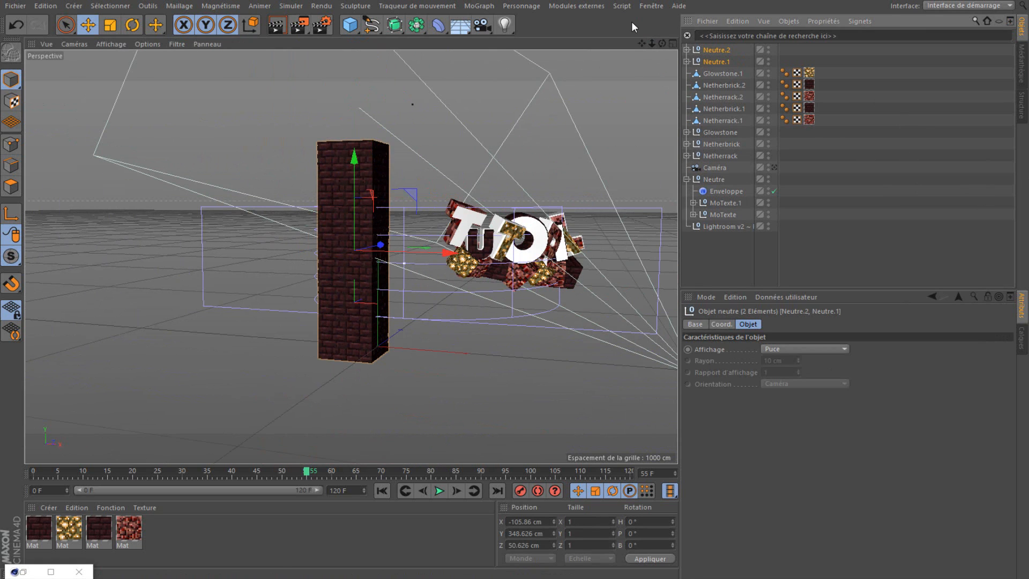
key(ctrl+c)
key(ctrl+v)
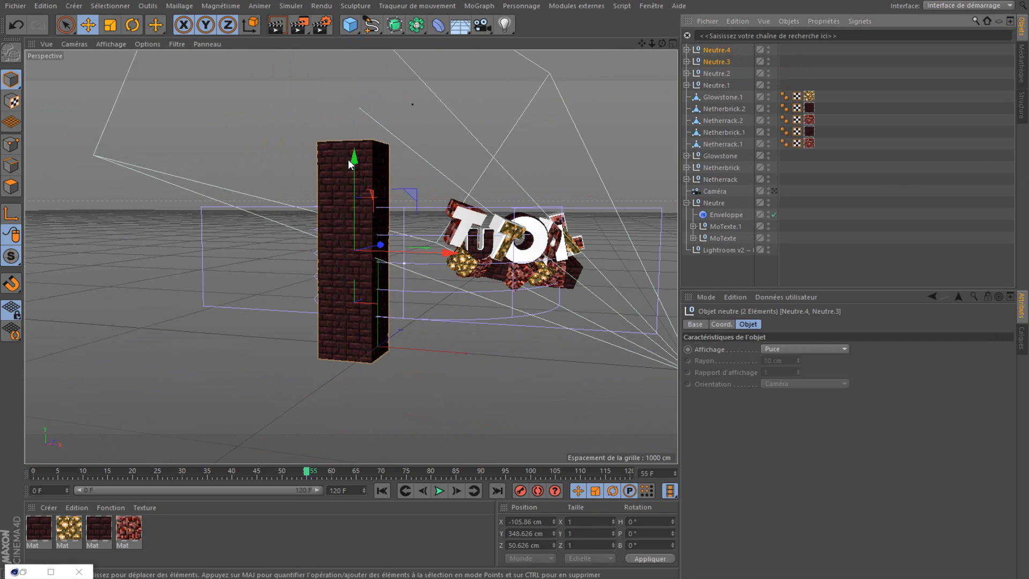
drag(354, 158, 355, 54)
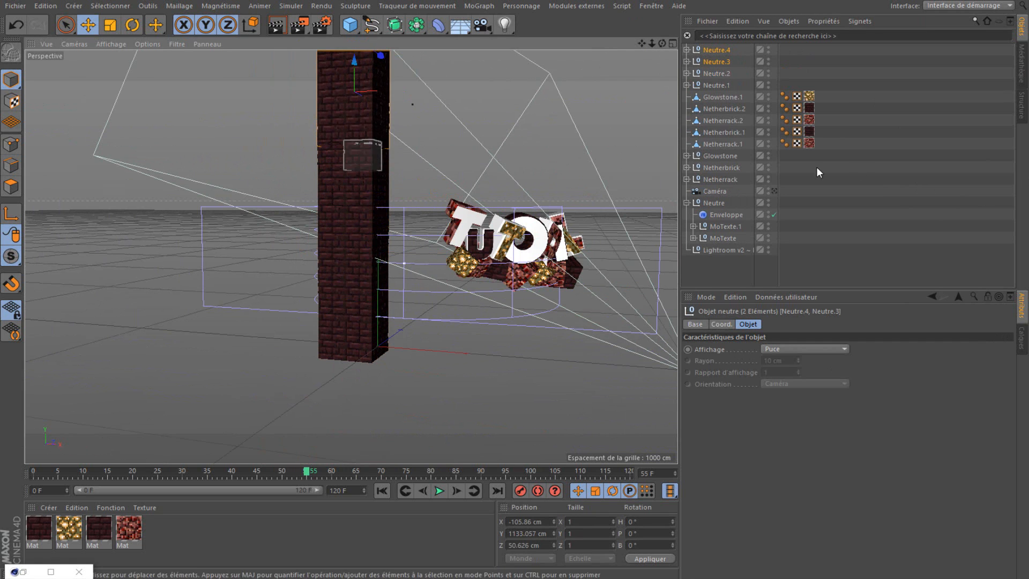
Step: Delete the Neutre.4 group to shorten the Netherbrick column to three sections
click(817, 168)
mouse_move(662, 43)
mouse_down()
mouse_move(678, 88)
mouse_move(673, 75)
mouse_move(648, 78)
mouse_move(655, 45)
mouse_up()
click(716, 51)
scroll(535, 95, down, 4)
key(Delete)
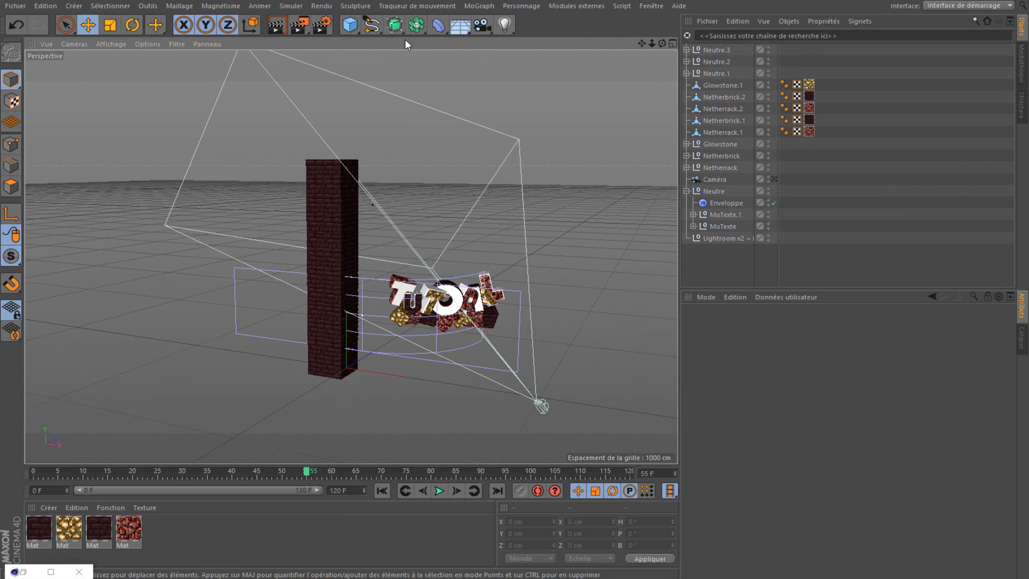
click(438, 25)
click(494, 40)
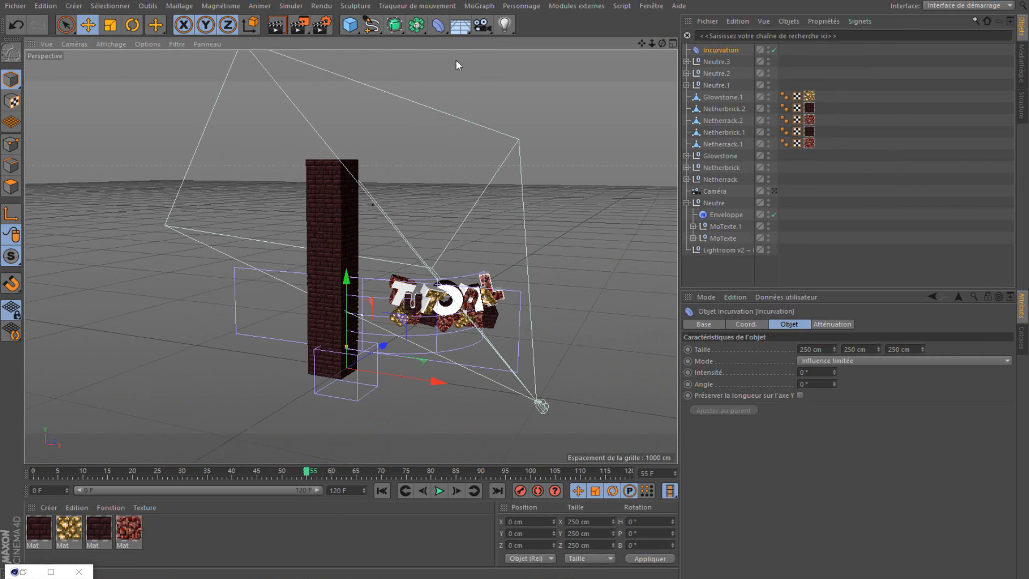
click(11, 19)
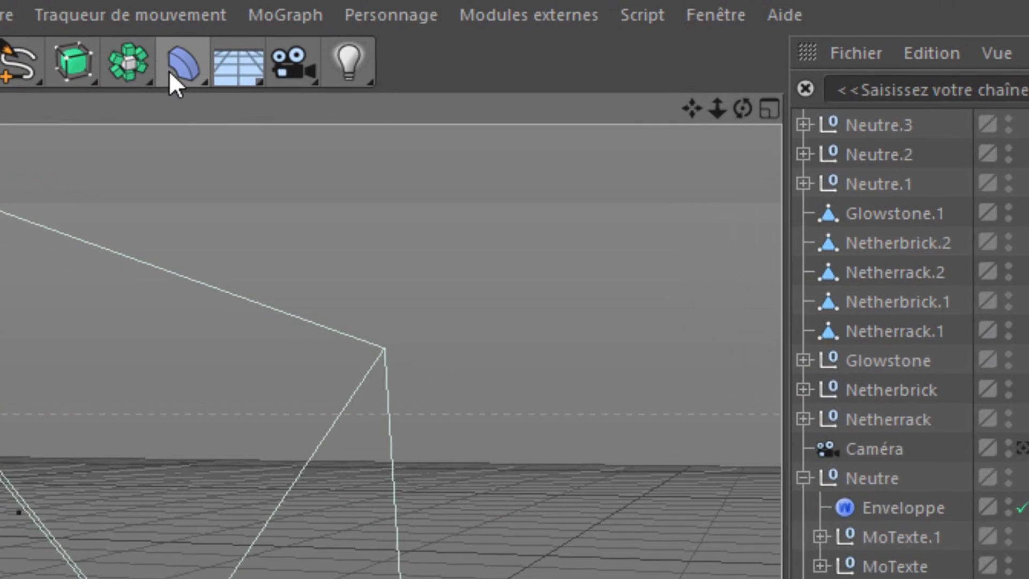
Step: Add an Incurvation deformer and move it to the base of the Netherbrick column at X about -123 cm, Z about 74 cm
click(172, 76)
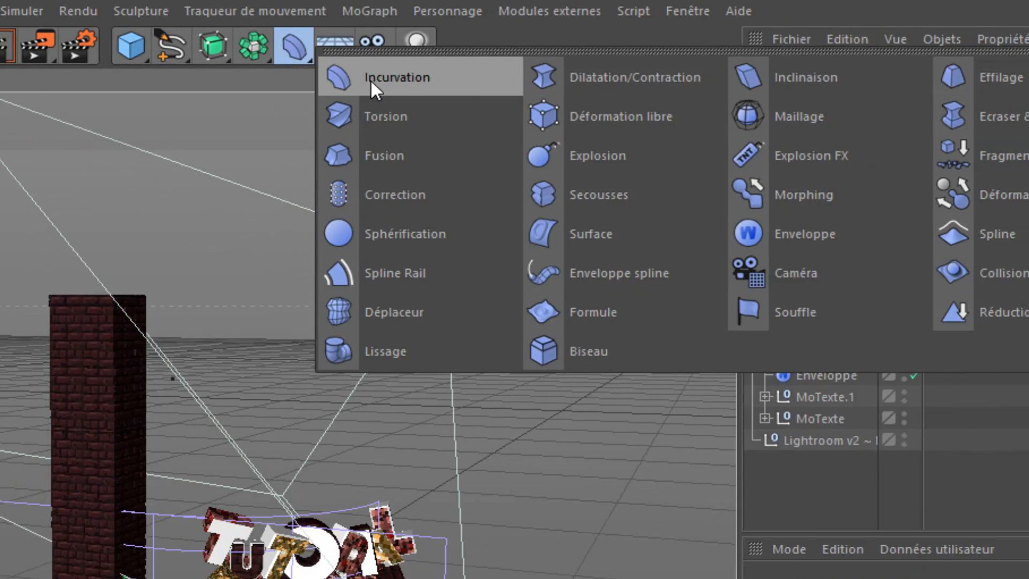
click(215, 131)
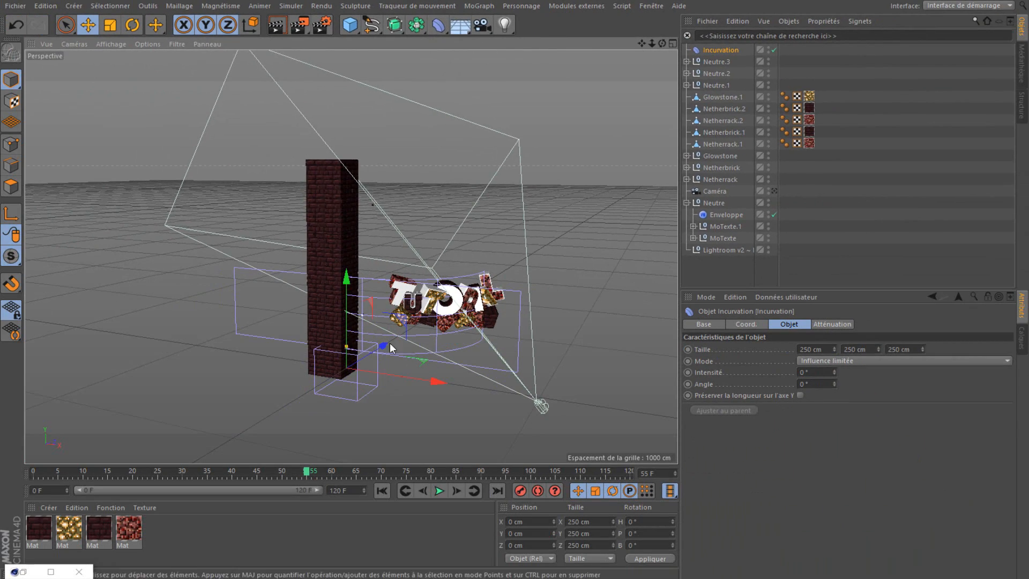
scroll(365, 356, up, 10)
scroll(394, 374, up, 2)
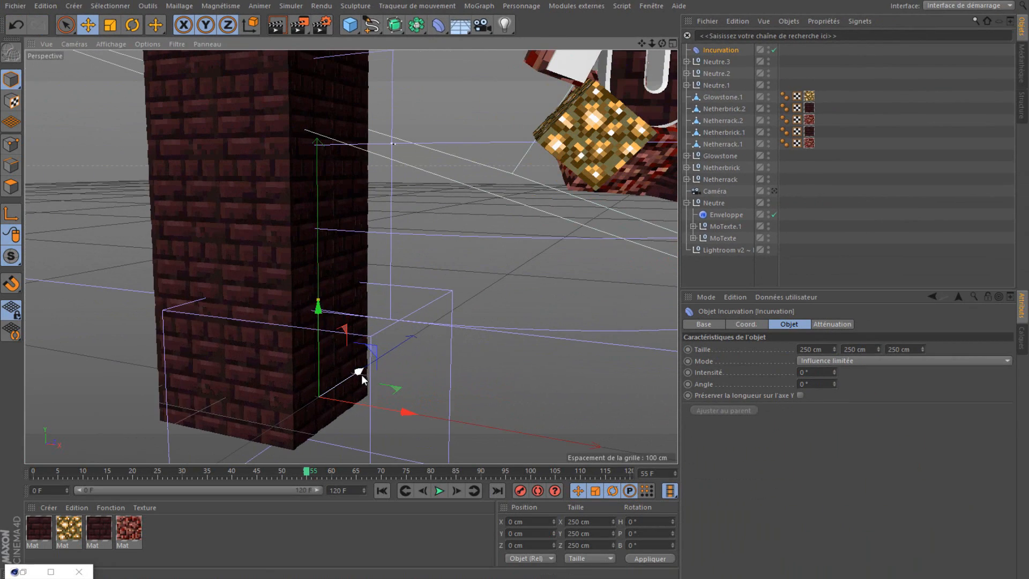
mouse_move(361, 375)
mouse_down()
mouse_move(386, 365)
mouse_move(421, 387)
mouse_move(370, 373)
mouse_up()
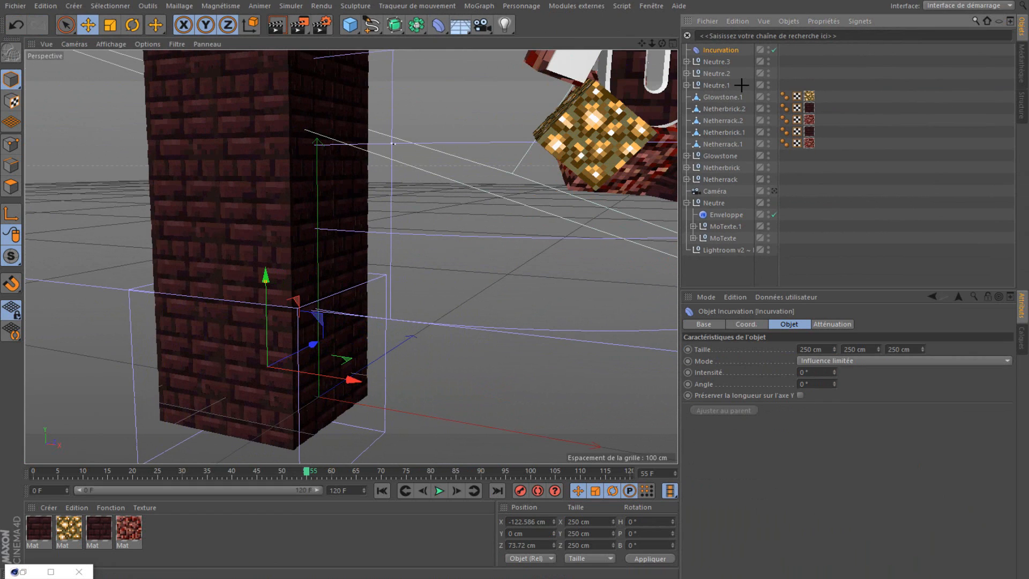
Step: Group the three Netherbrick column sections under one parent null object
drag(709, 64, 711, 64)
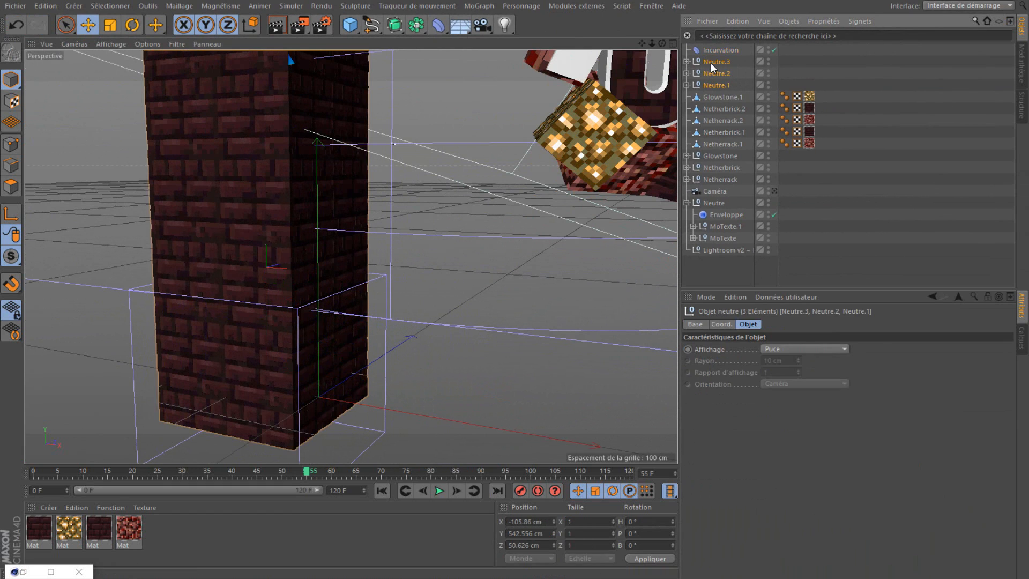
scroll(414, 125, down, 3)
drag(652, 44, 342, 47)
right_click(701, 60)
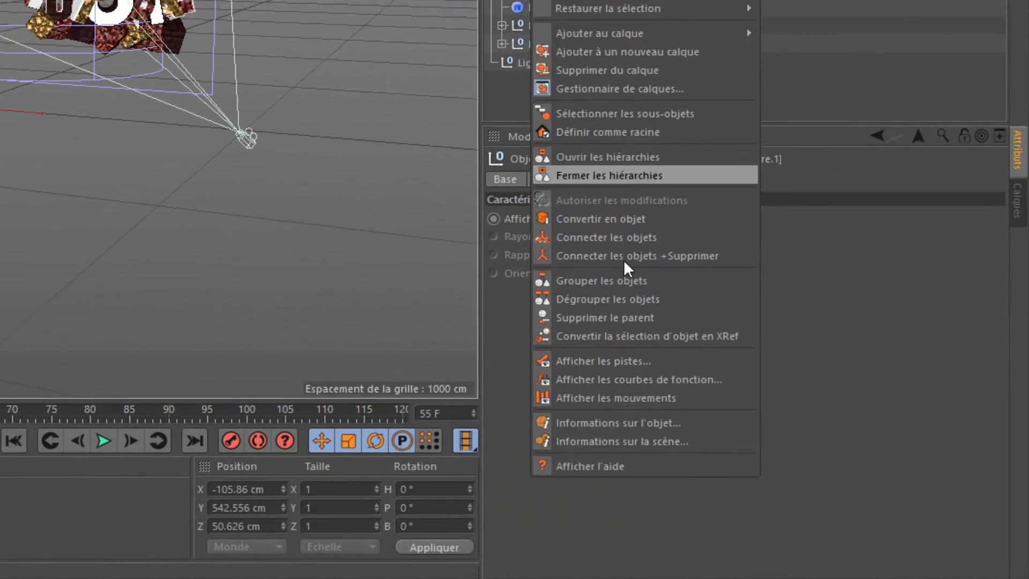
click(772, 397)
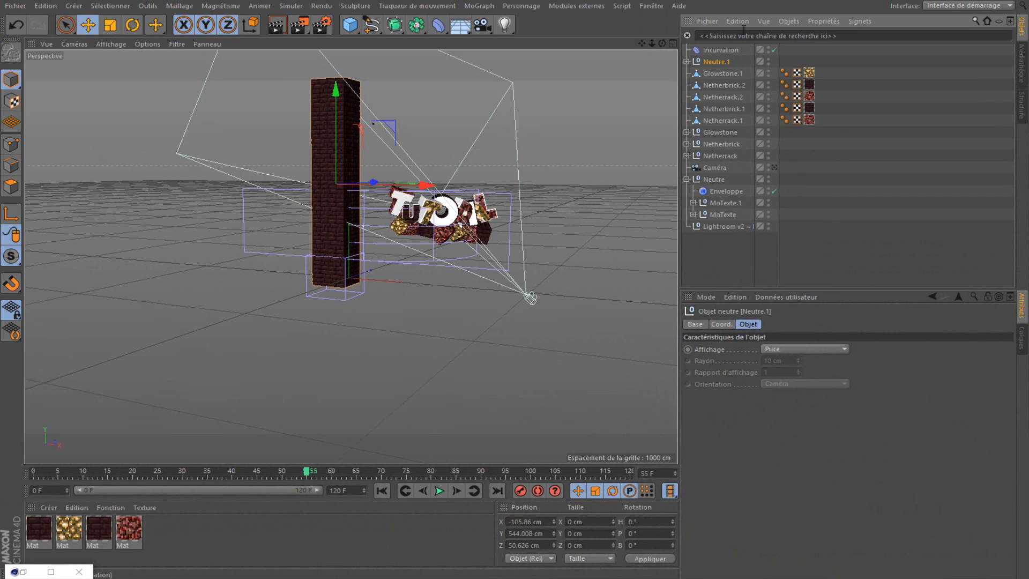
Step: Nest the Incurvation deformer inside the new parent group of the Netherbrick column
click(721, 50)
alt+right_drag(398, 107, 555, 70)
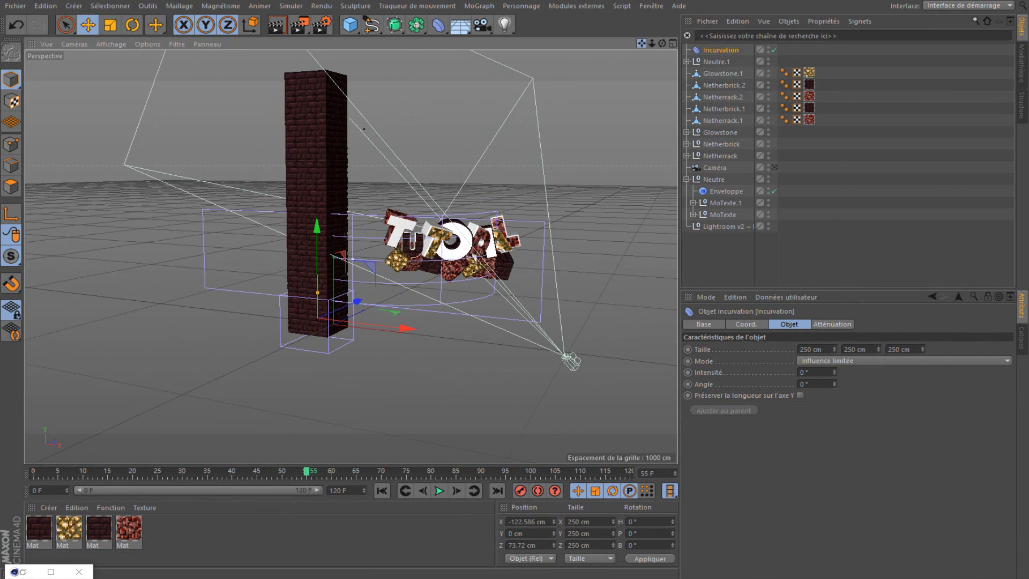
alt+middle_drag(325, 303, 324, 344)
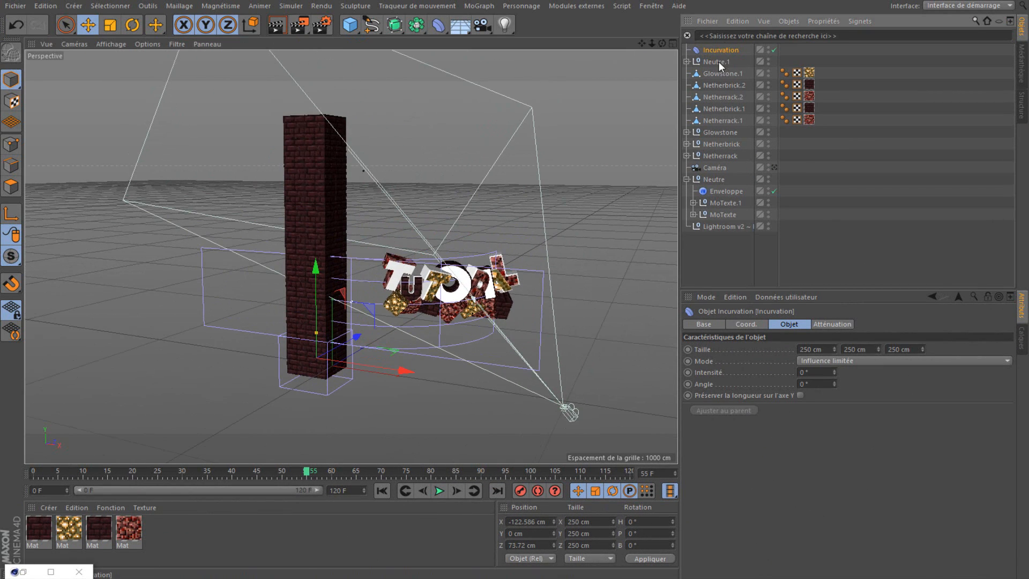
drag(721, 50, 719, 62)
Step: Try bending the column by about 77° with the Incurvation deformer, and try a deformer Y size of 800 cm
drag(315, 332, 343, 327)
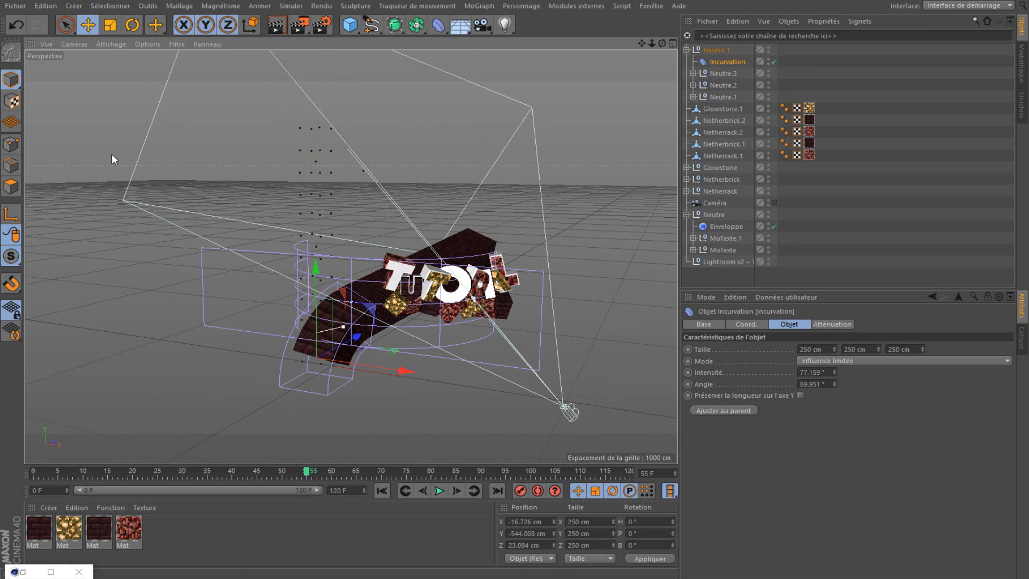
click(722, 65)
drag(878, 348, 882, 346)
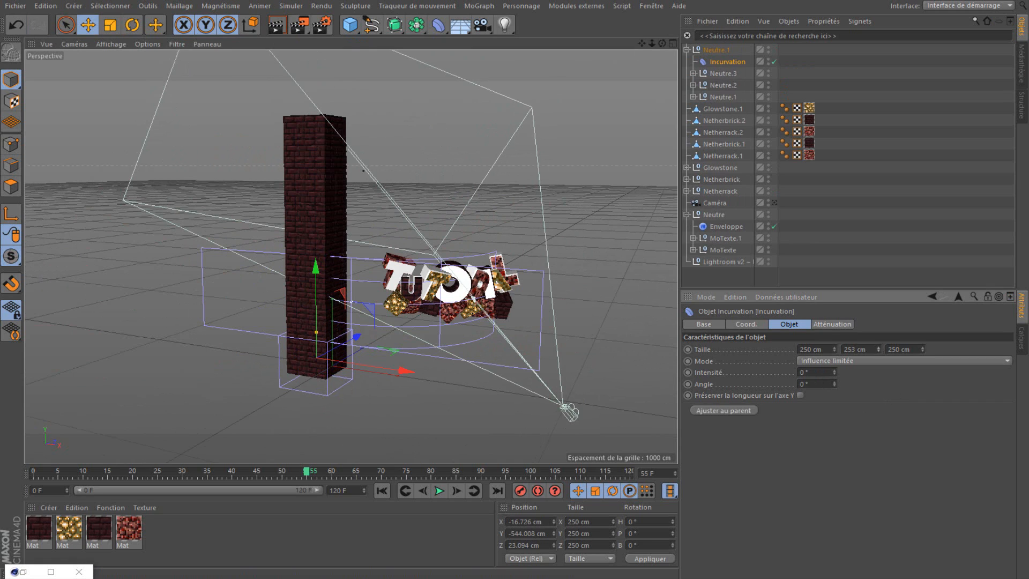
text(800)
key(Return)
click(20, 33)
Step: Set the Incurvation deformer's Y size to 1250 cm and move it to about Y -2 cm so it encloses the whole Netherbrick column
drag(859, 349, 729, 333)
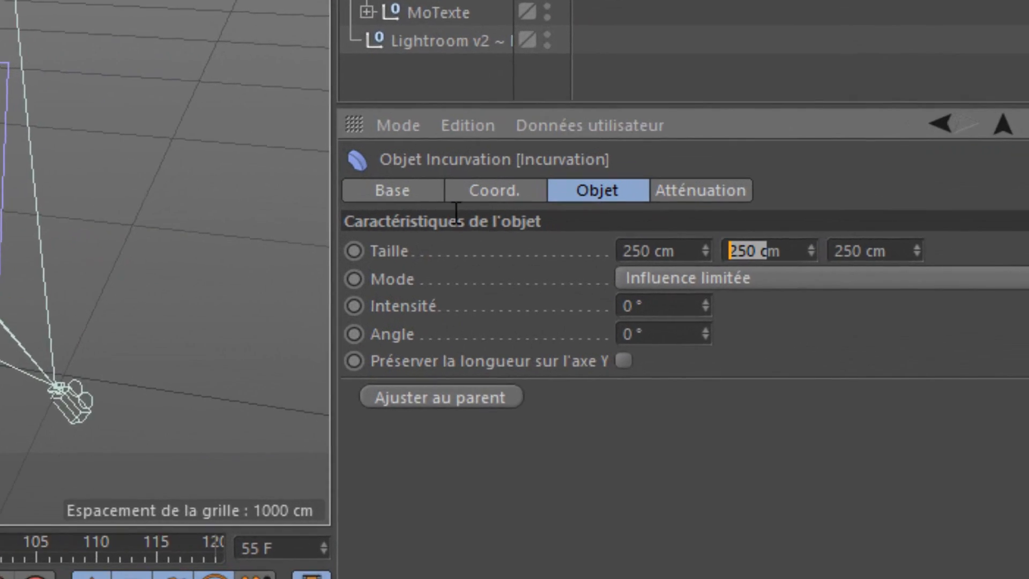
text(150)
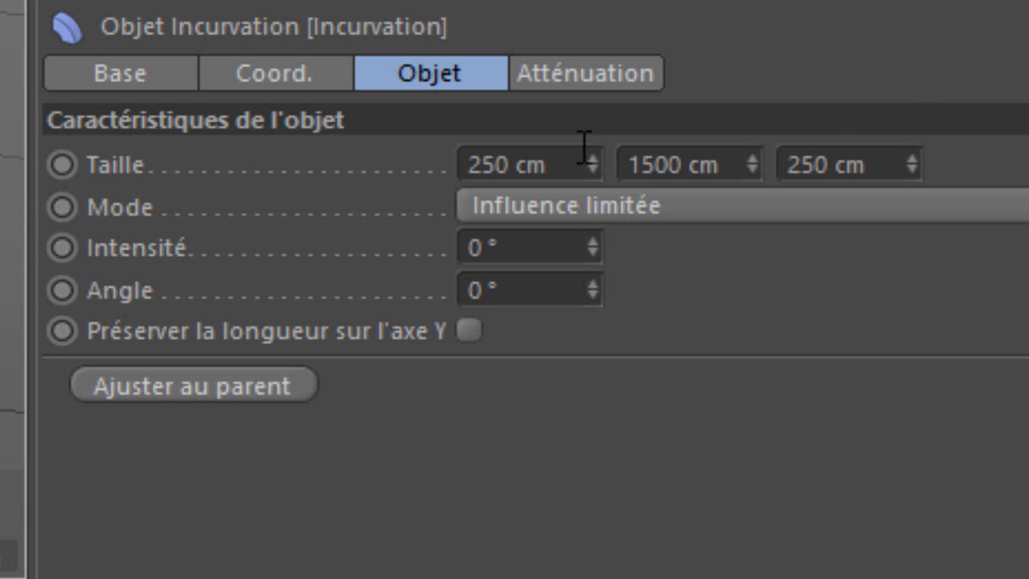
drag(646, 164, 721, 165)
text(25)
key(Return)
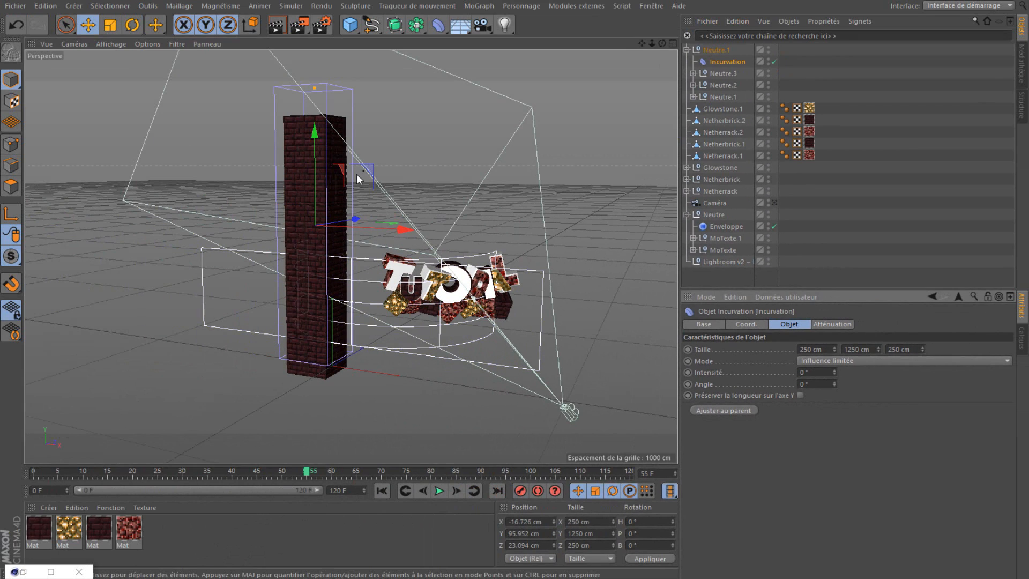
drag(312, 151, 314, 172)
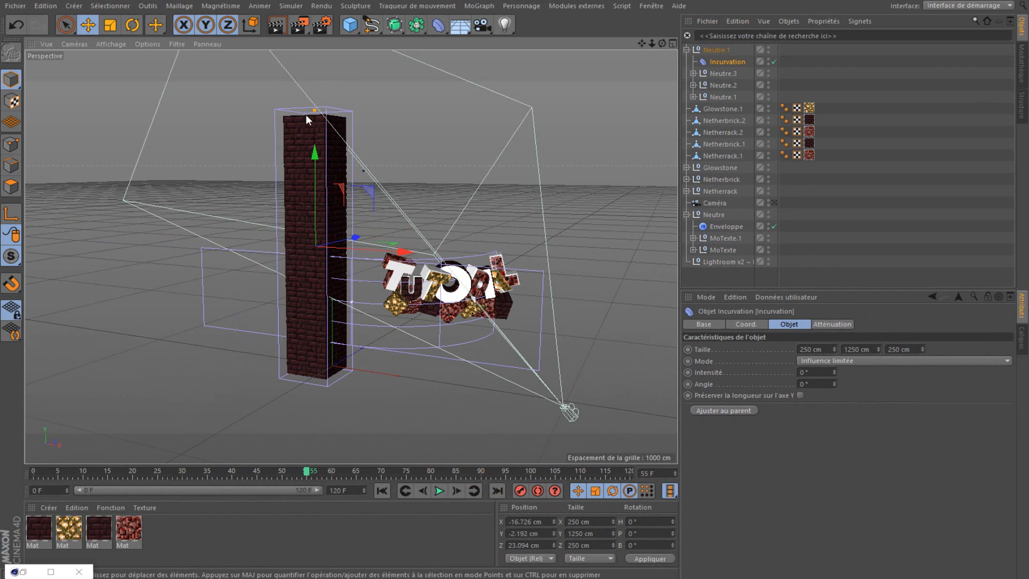
Step: Bend the Netherbrick column with the Incurvation deformer so its upper end curves away from the TUTORIAL text
drag(291, 108, 339, 119)
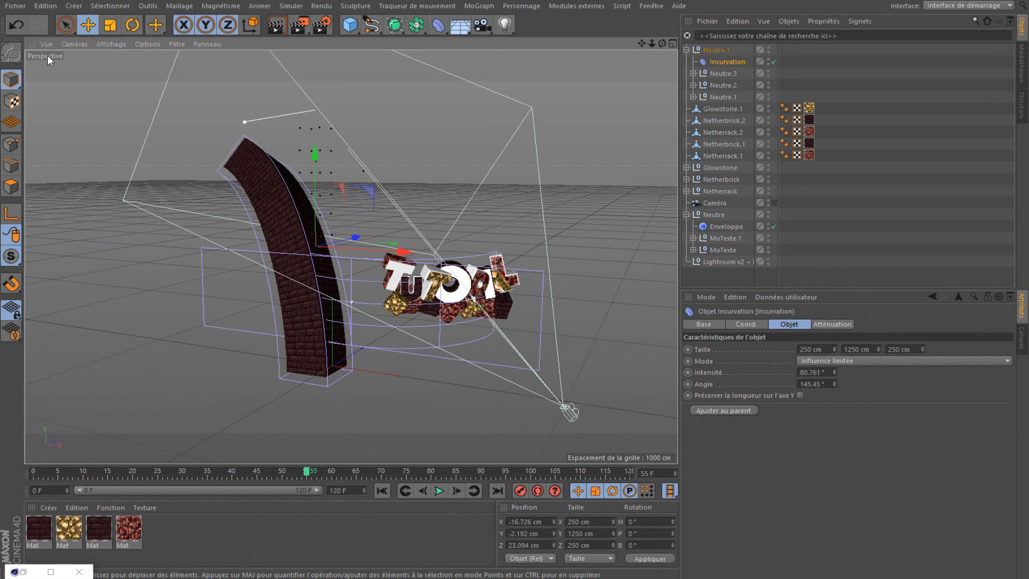
click(16, 25)
drag(313, 113, 203, 114)
Step: Move the bent column's parent group behind the TUTORIAL text to about X 115 cm, Z 583 cm and look through the scene camera
click(717, 50)
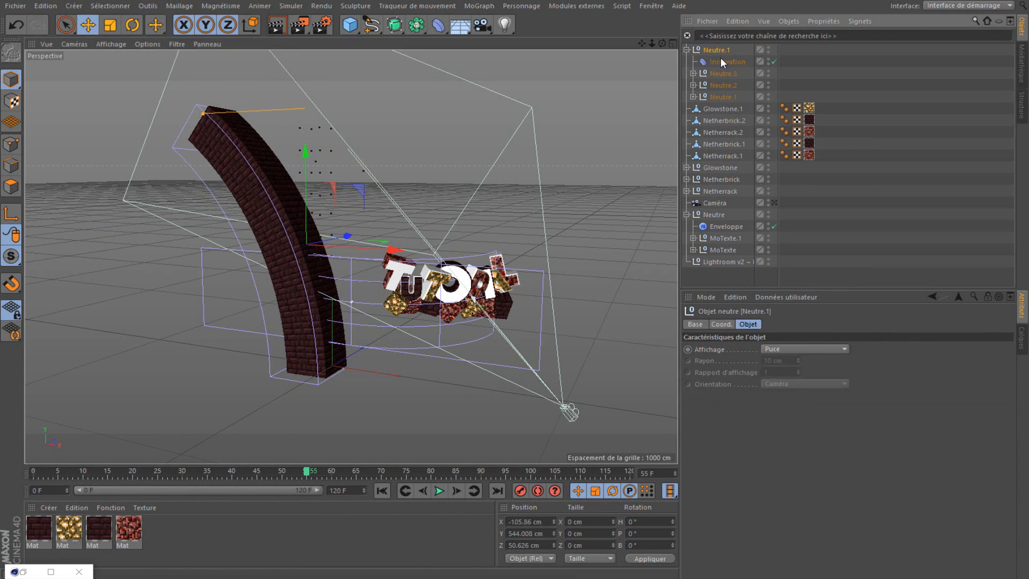
drag(352, 247, 443, 237)
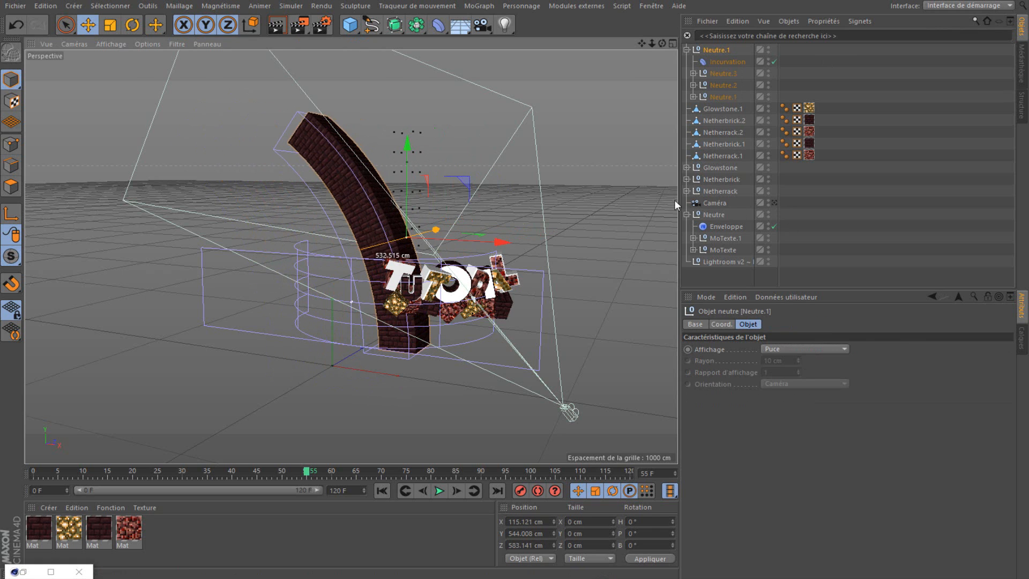
click(775, 202)
click(775, 202)
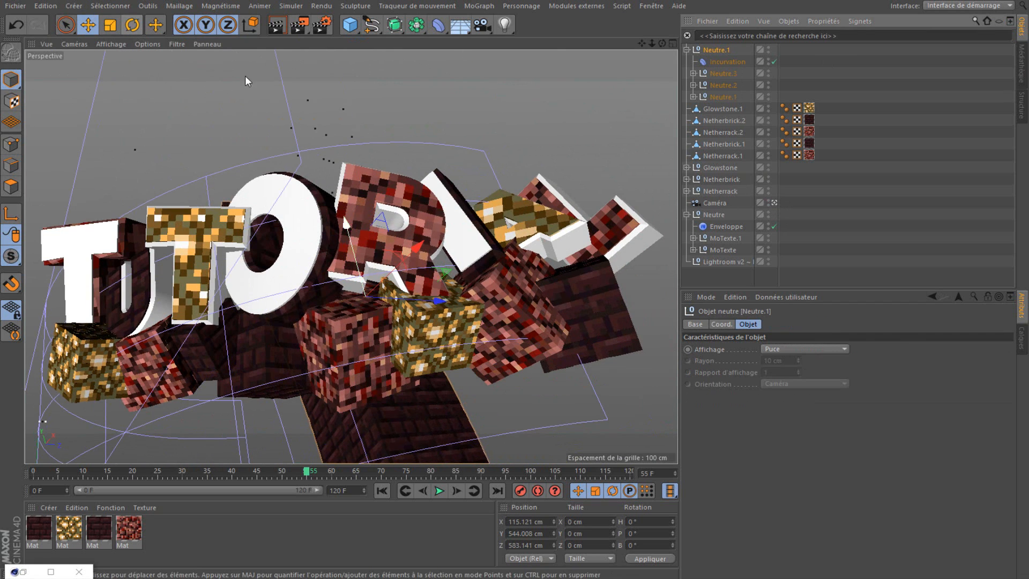
Step: Rotate the column group to about H 48°, P 46°, B 6° and shift it to about X 118, Y 590, Z 542 cm
key(r)
drag(397, 321, 472, 316)
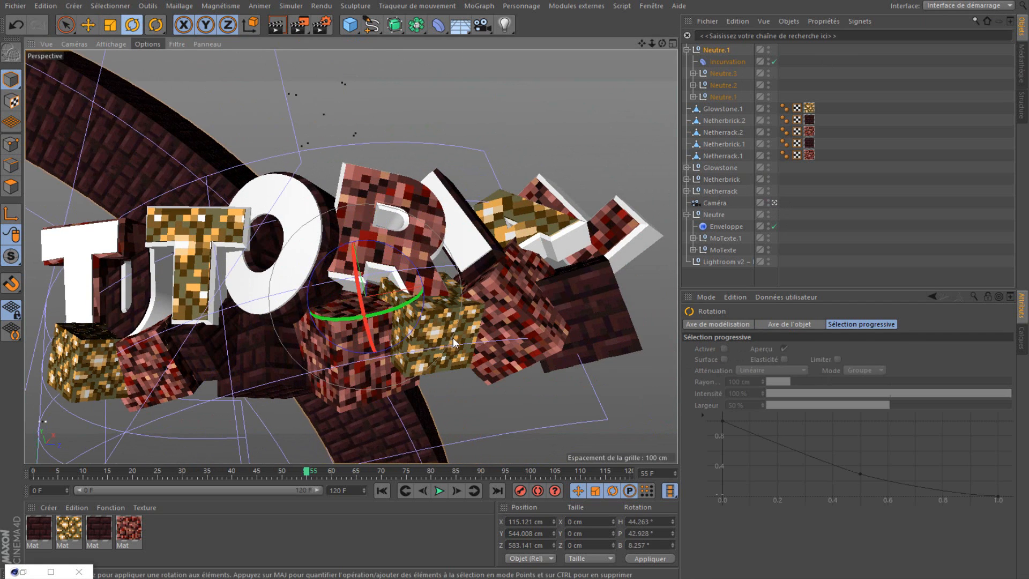
click(89, 26)
drag(226, 242, 205, 222)
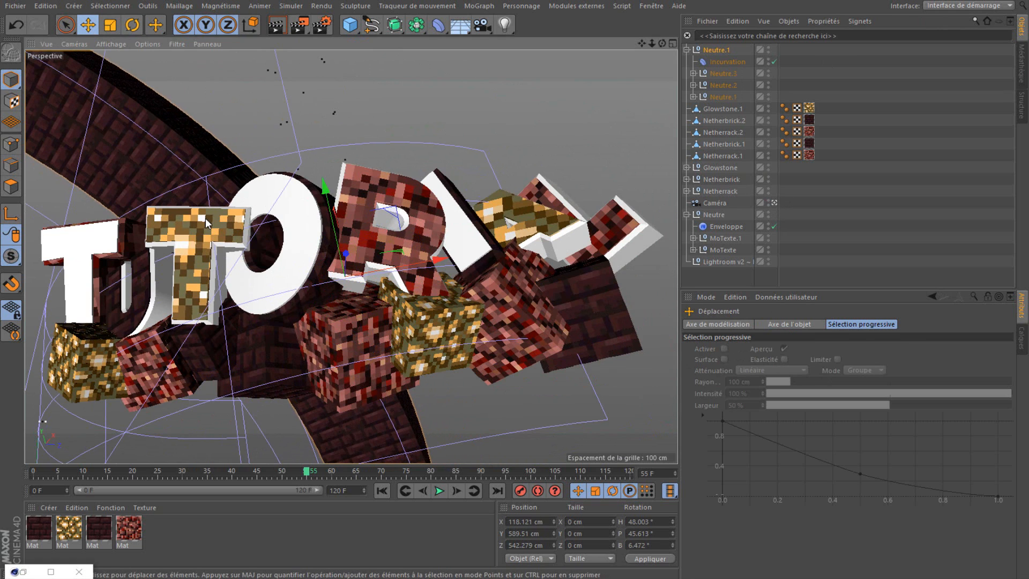
Step: Duplicate the bent column group and rotate the copy to about H 238°, P -16°, B -37° so it arches to the opposite side
key(ctrl+c)
key(ctrl+v)
click(132, 25)
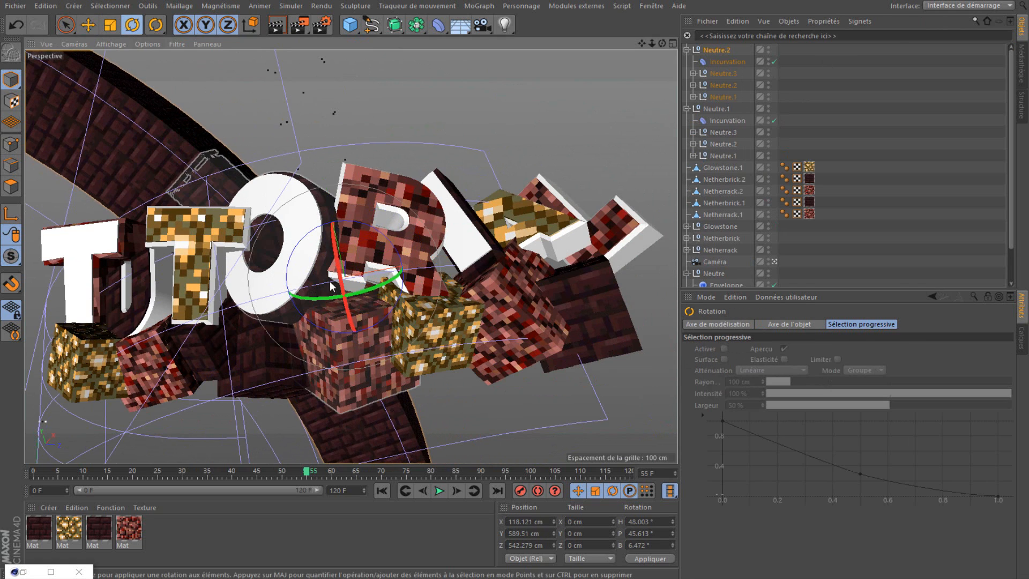
drag(354, 281, 315, 318)
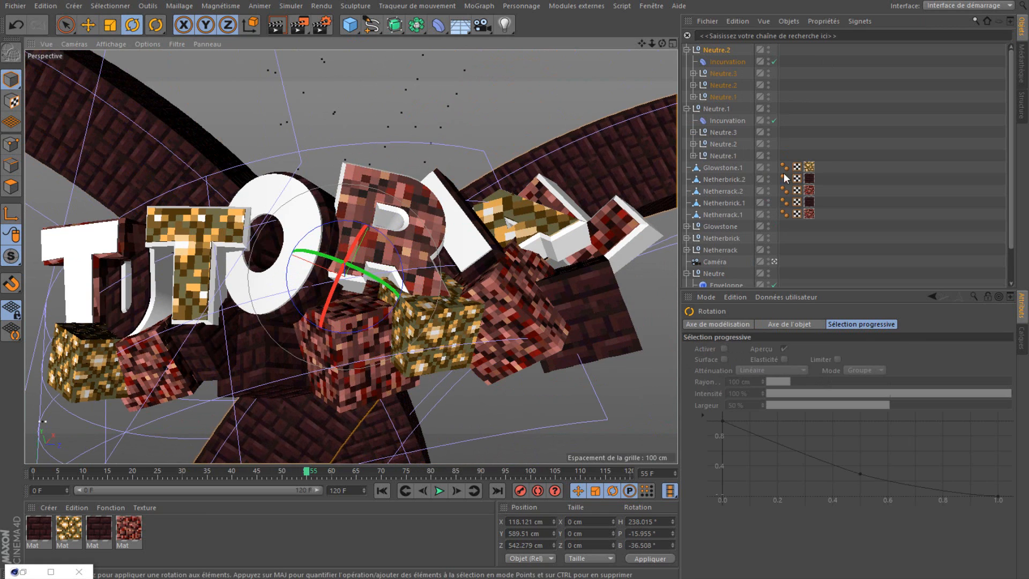
click(885, 157)
Step: Adjust the camera angle slightly, then select every scene object and move them together to about X 531, Y 544, Z 328 cm
drag(662, 44, 640, 32)
click(717, 50)
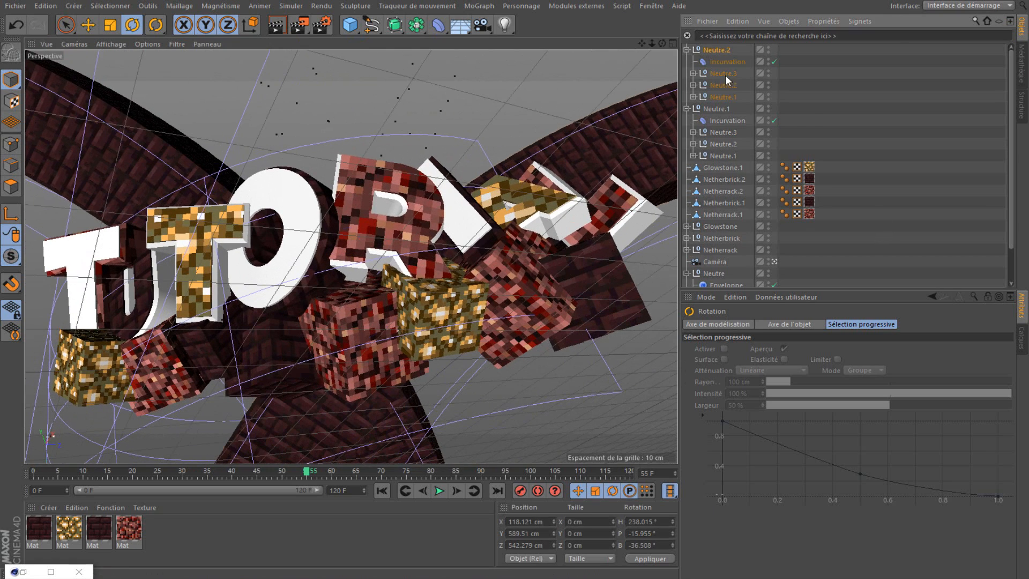
scroll(728, 134, down, 3)
shift+click(736, 282)
click(847, 578)
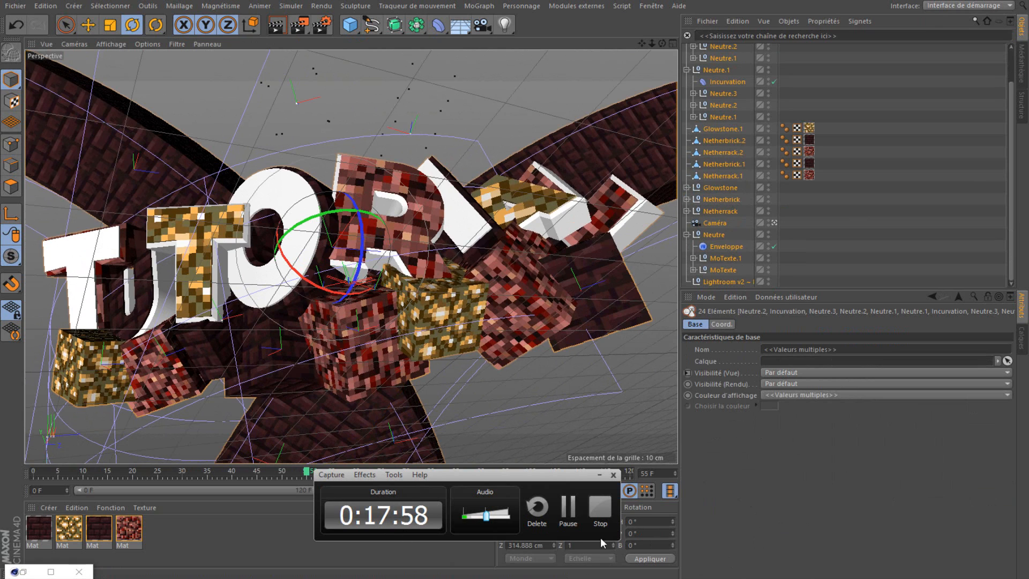
click(599, 476)
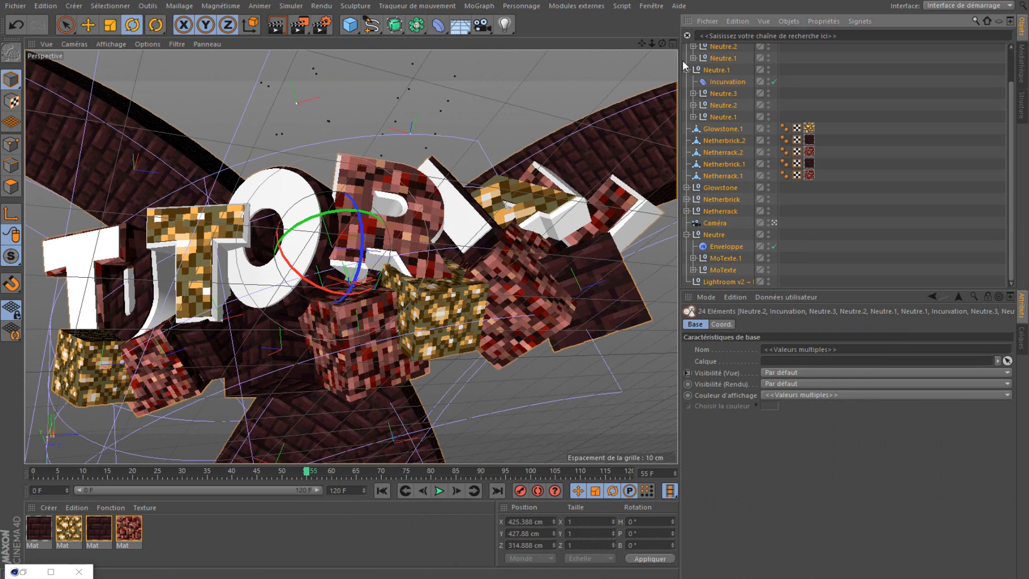
click(88, 25)
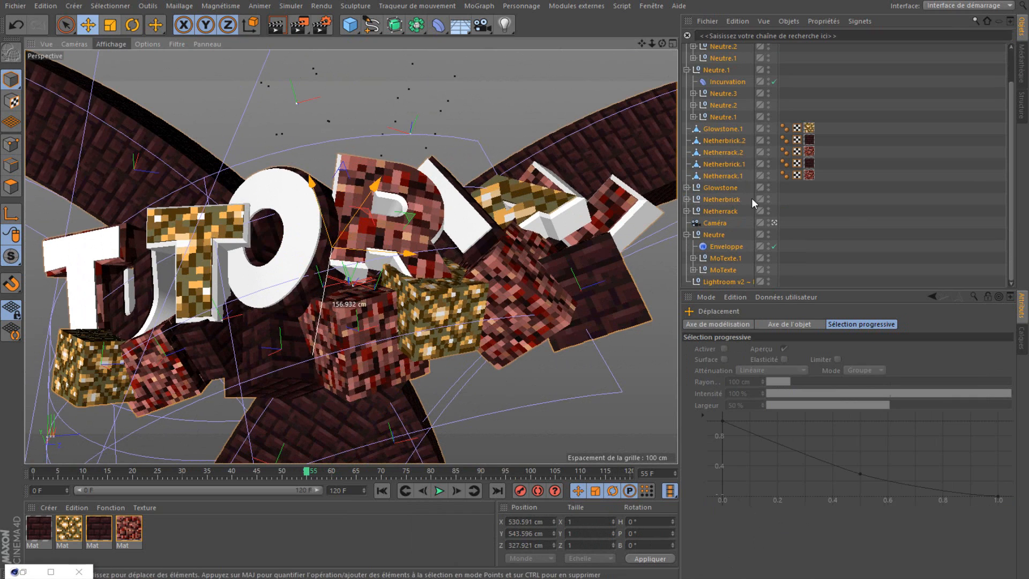
click(922, 213)
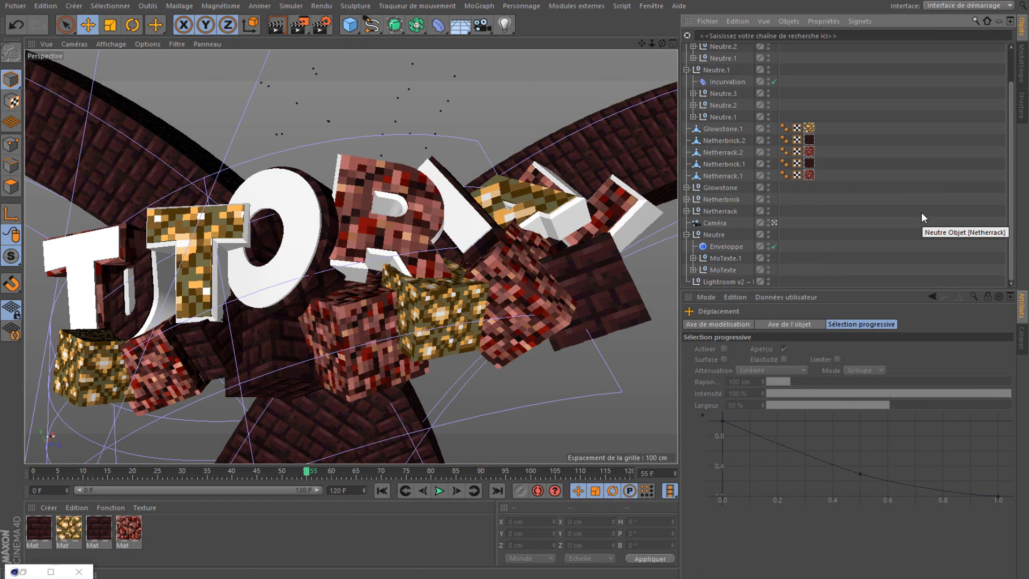
Step: Collapse the two bent Netherbrick column groups in the object hierarchy
scroll(870, 223, up, 3)
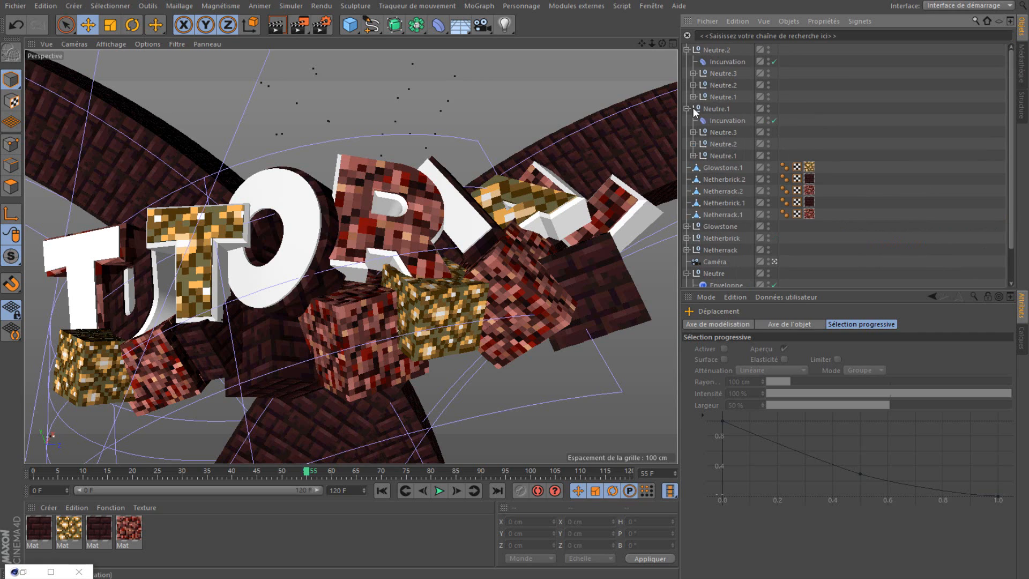
click(686, 49)
click(686, 62)
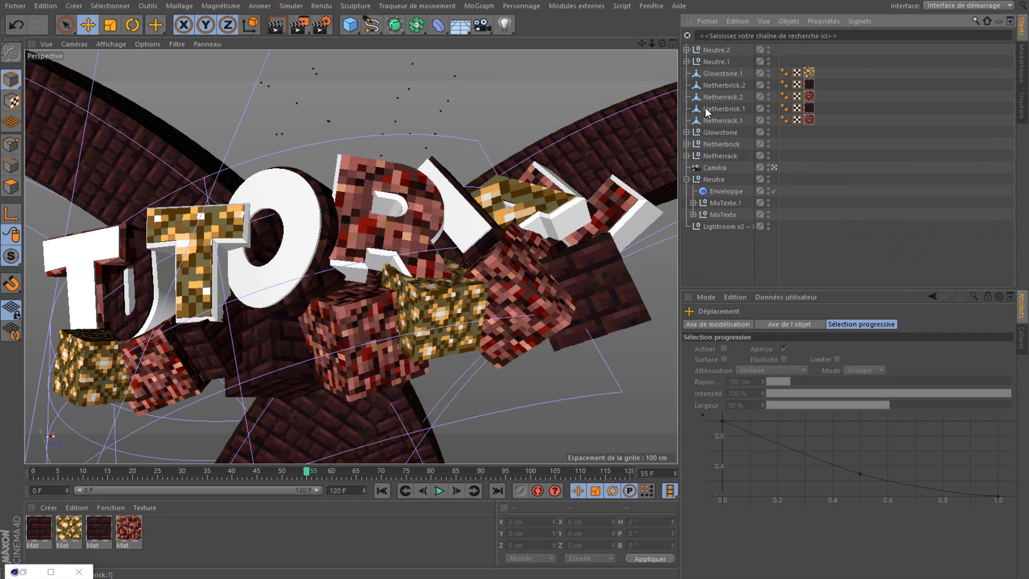